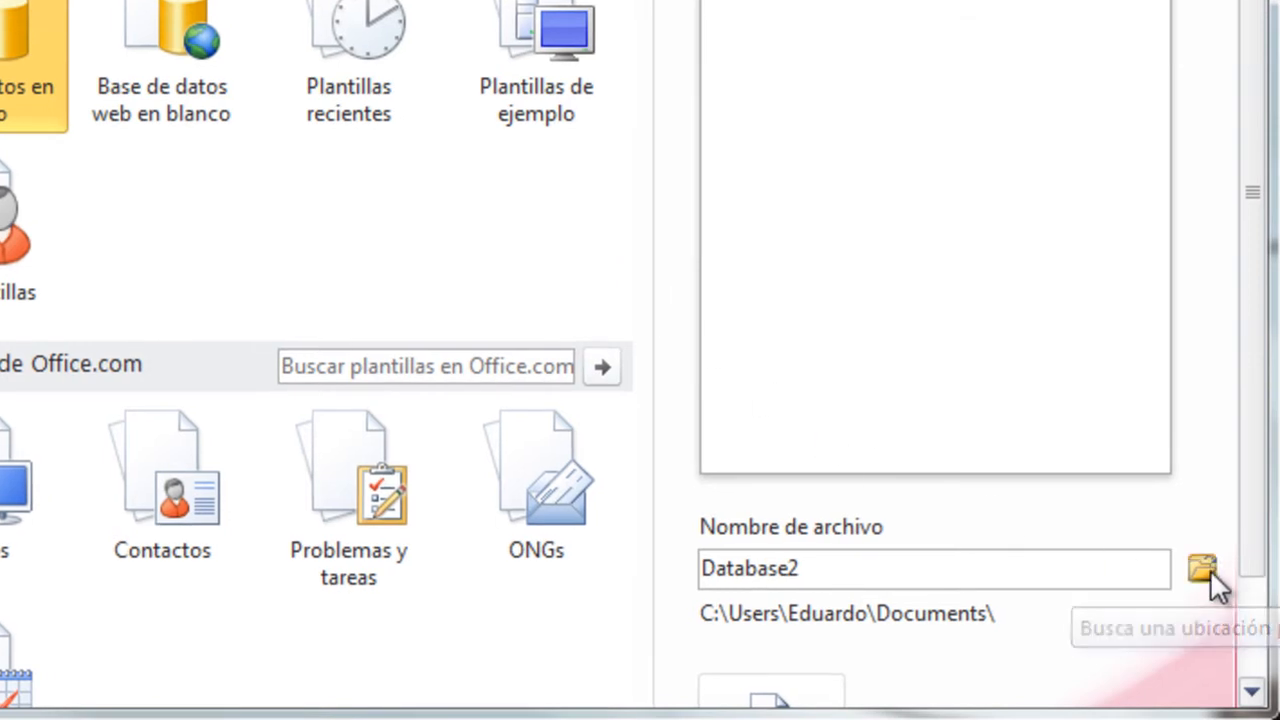
- Create a blank database named Almacen in the Base de datos folder on the desktop
left_click(1203, 569)
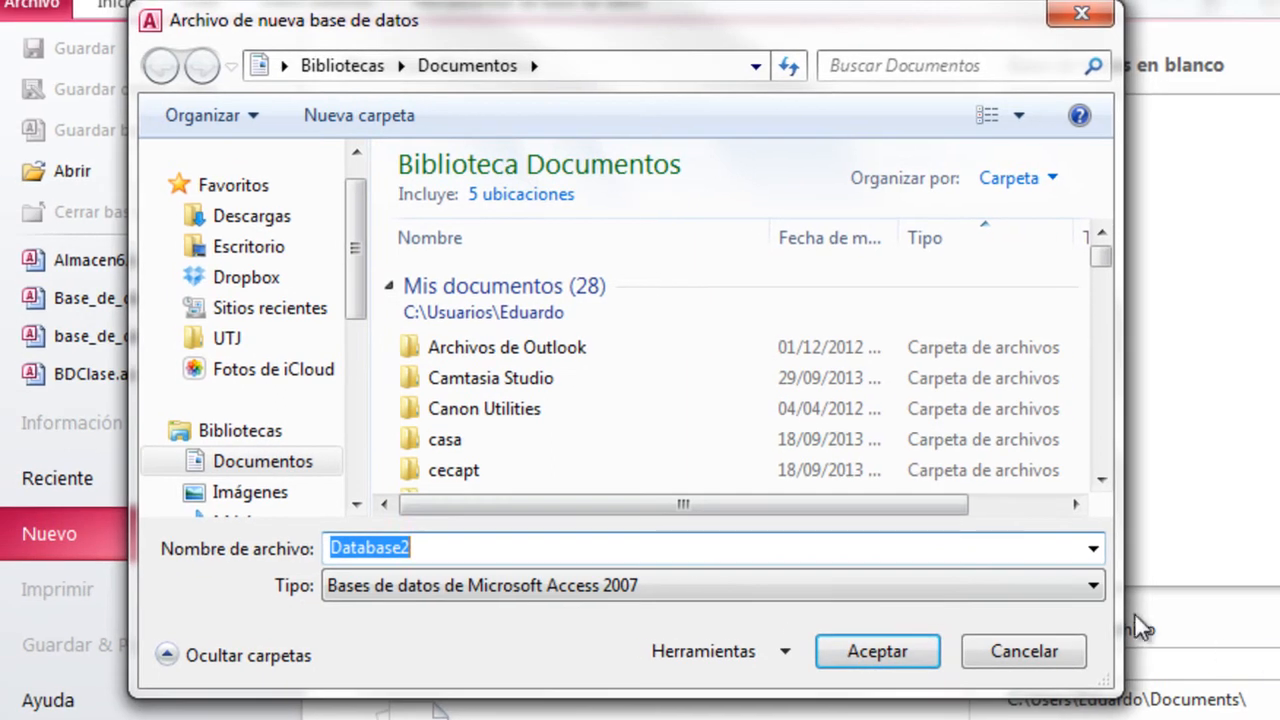
left_click(297, 248)
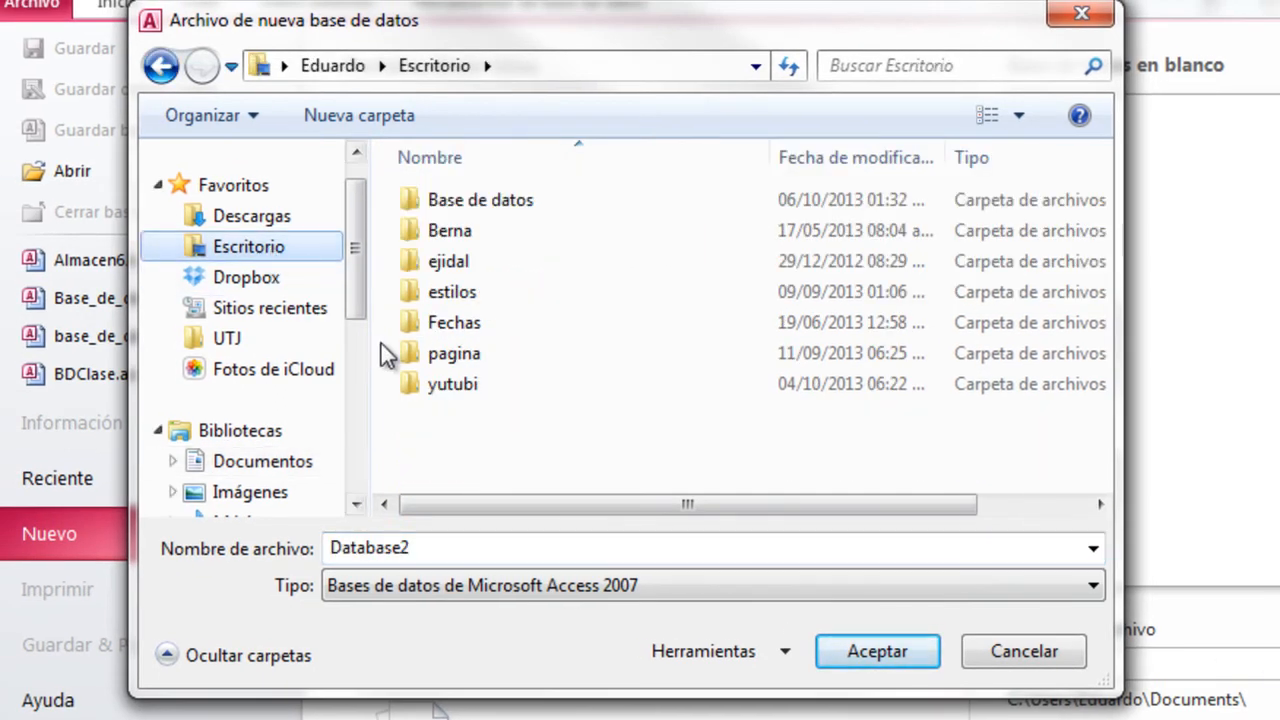
double_click(493, 200)
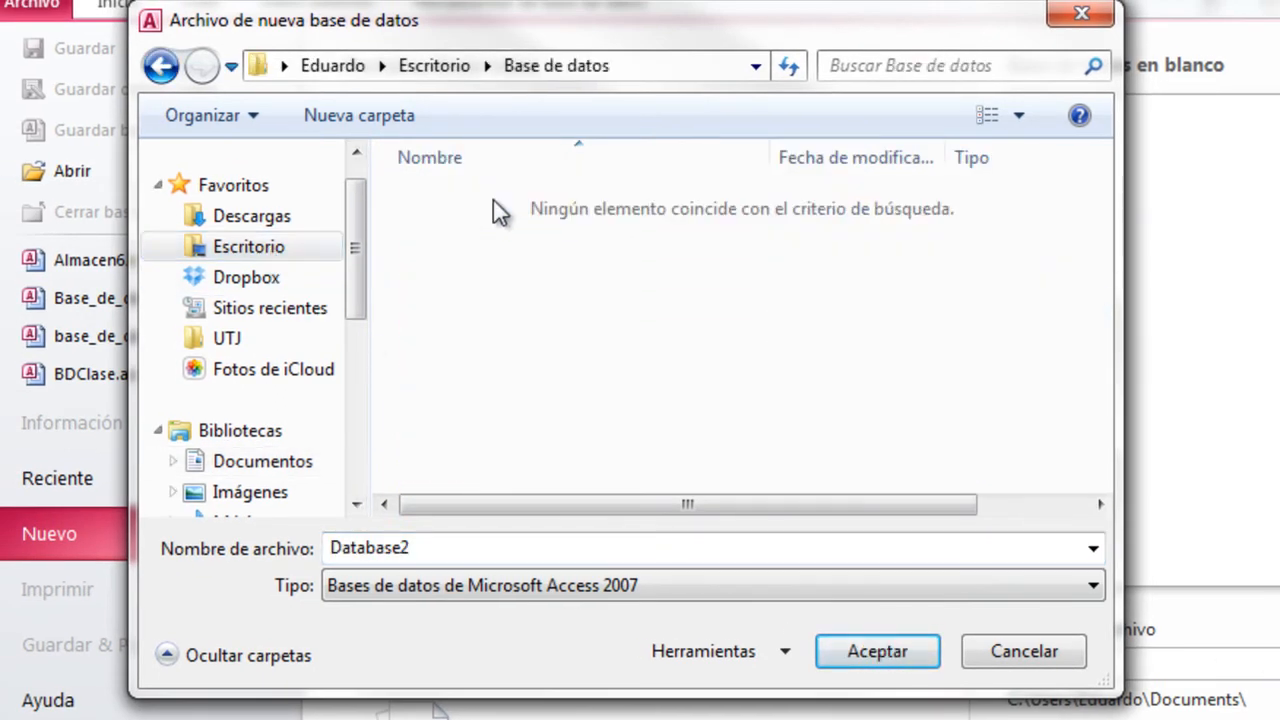
double_click(446, 547)
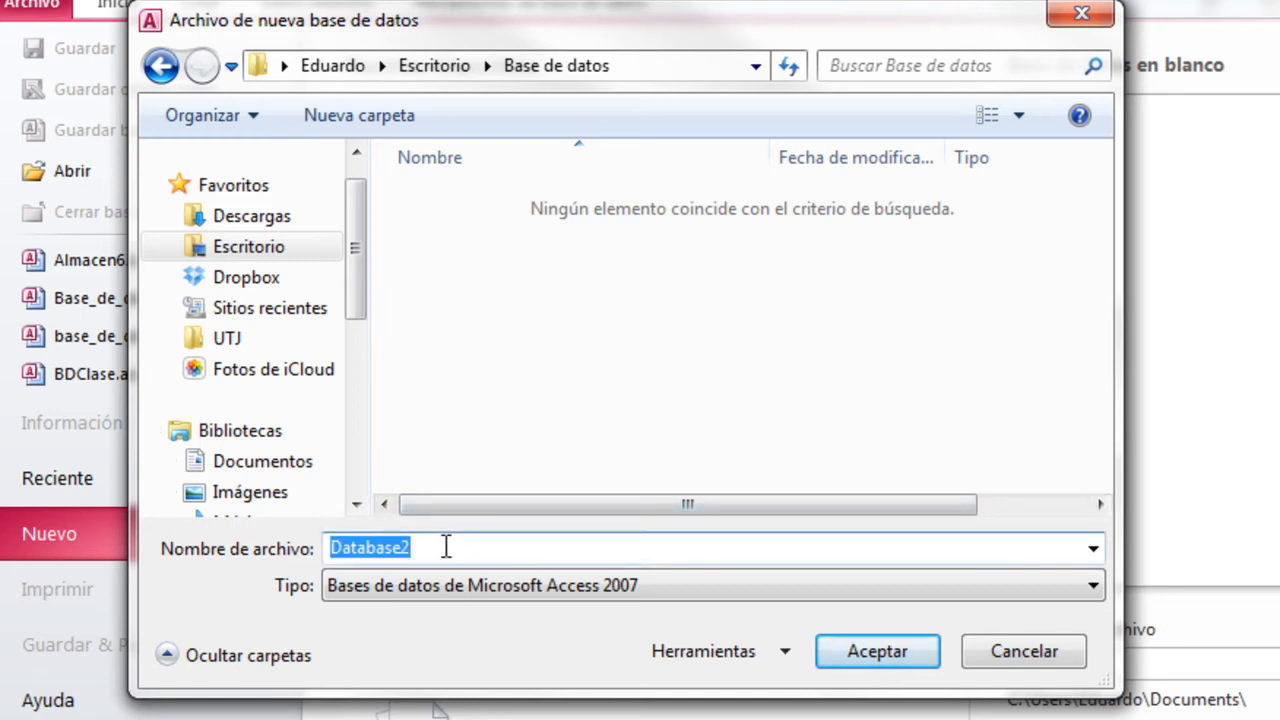
type("A")
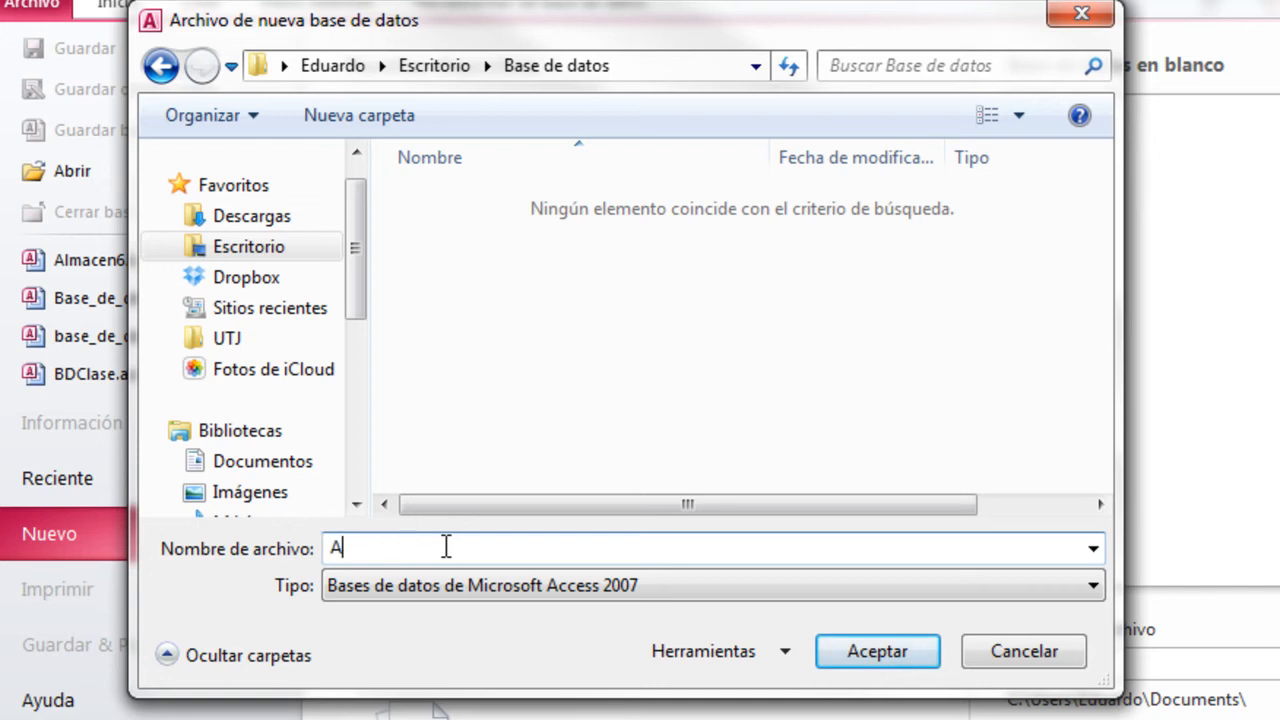
type("lmacen")
left_click(857, 651)
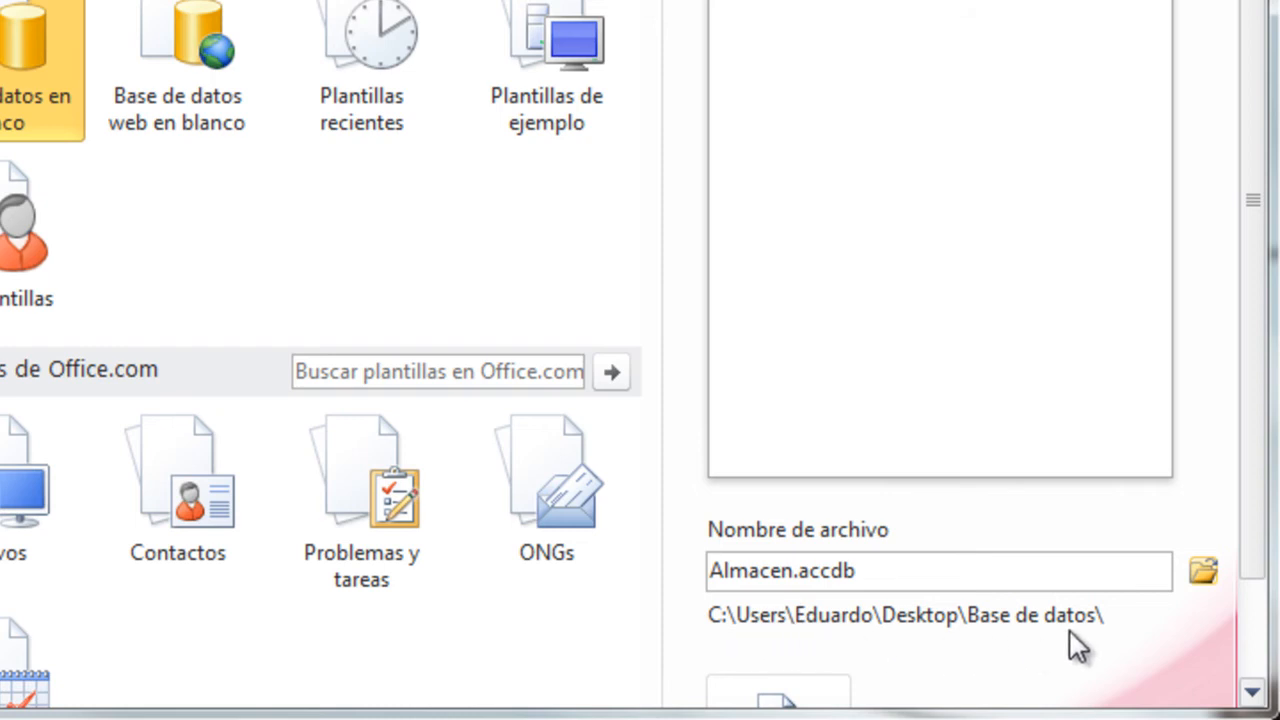
left_click_drag(1260, 543, 1249, 634)
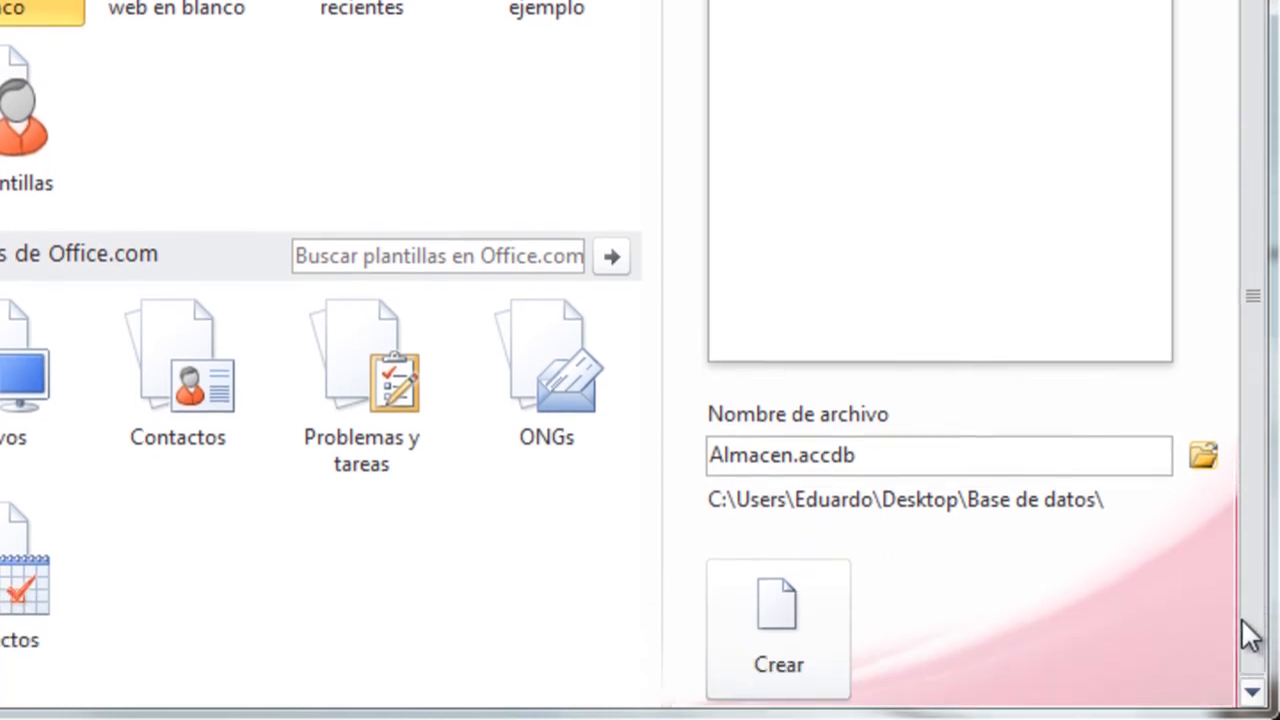
left_click(751, 627)
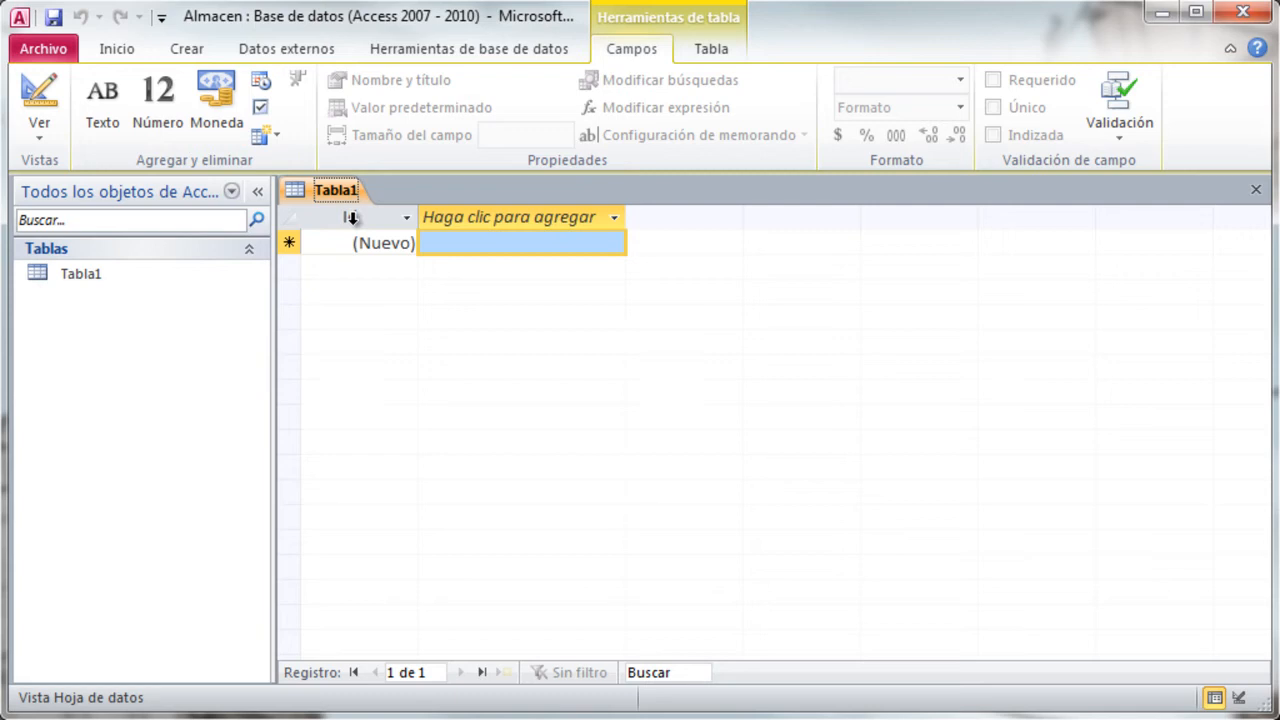
- Close the empty default table Tabla1 without adding any fields to it
left_click(514, 243)
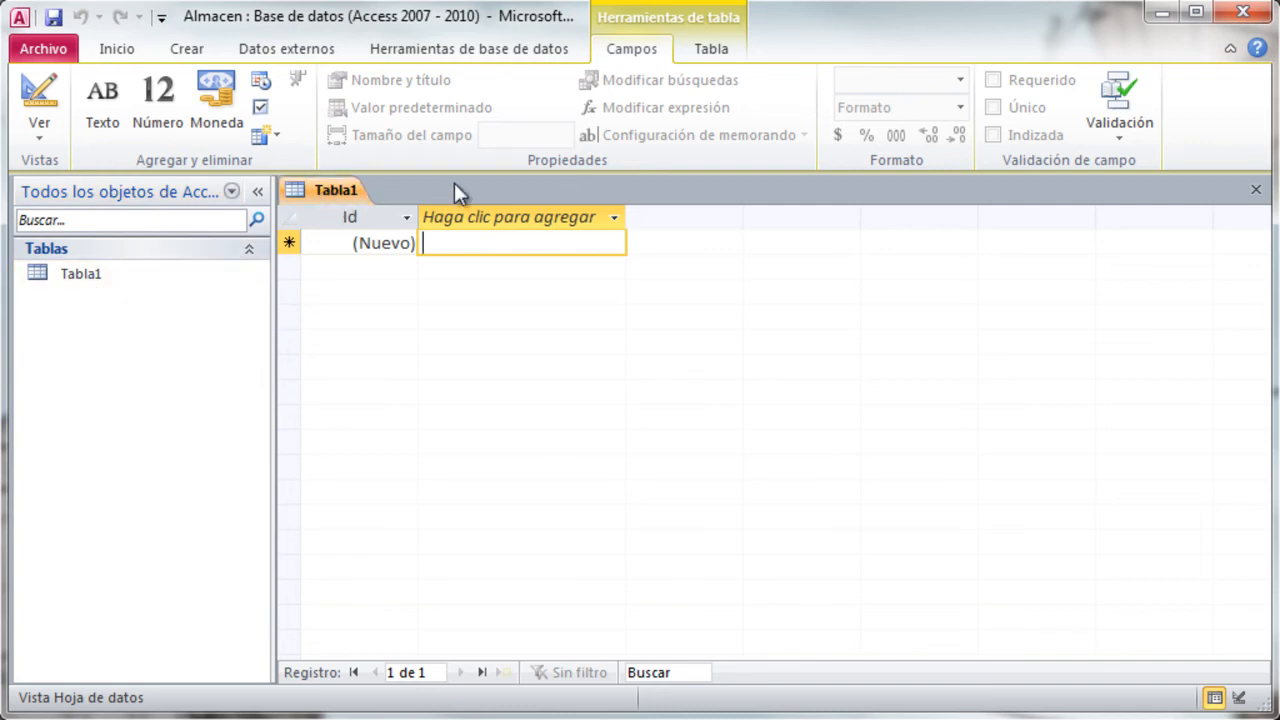
left_click(1257, 193)
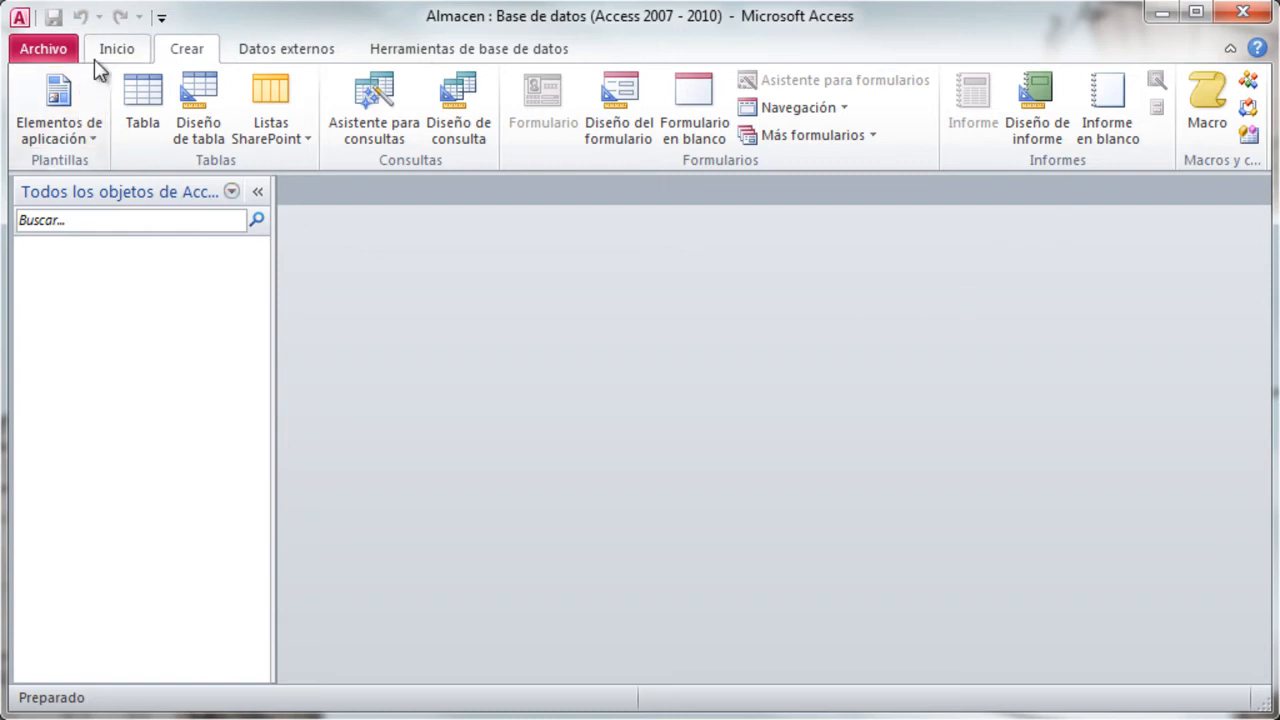
left_click(126, 53)
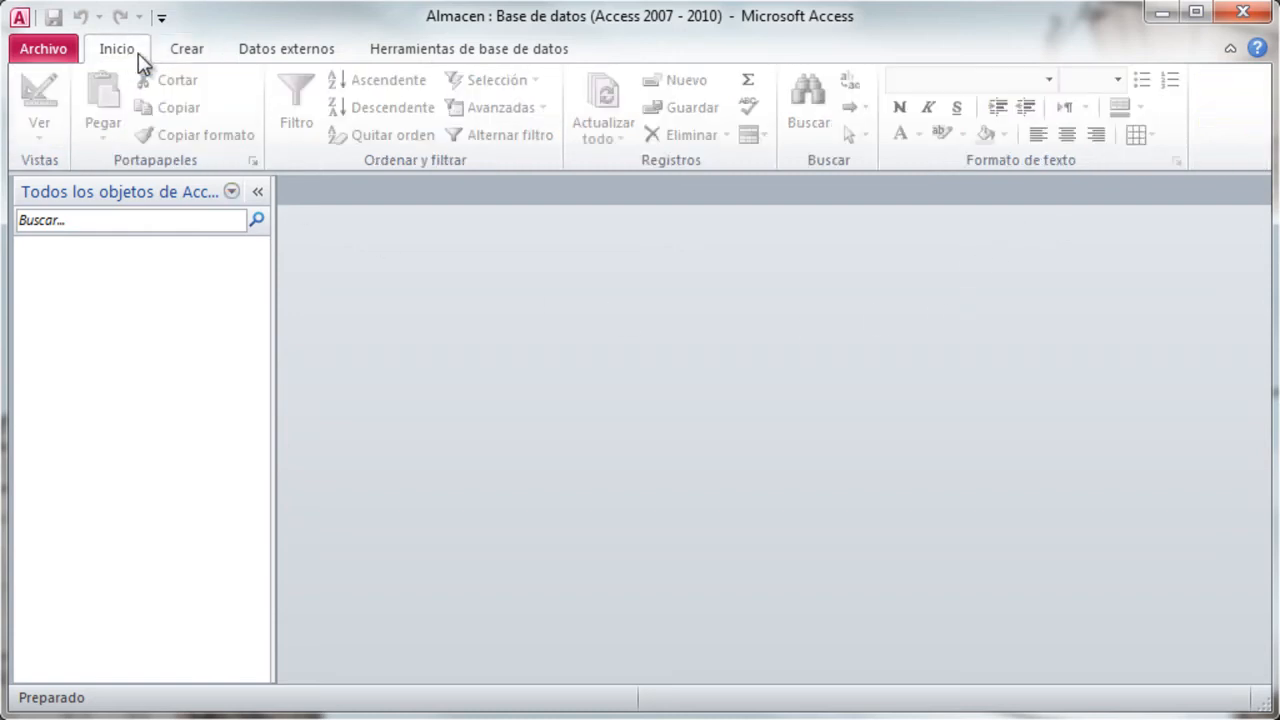
left_click(180, 58)
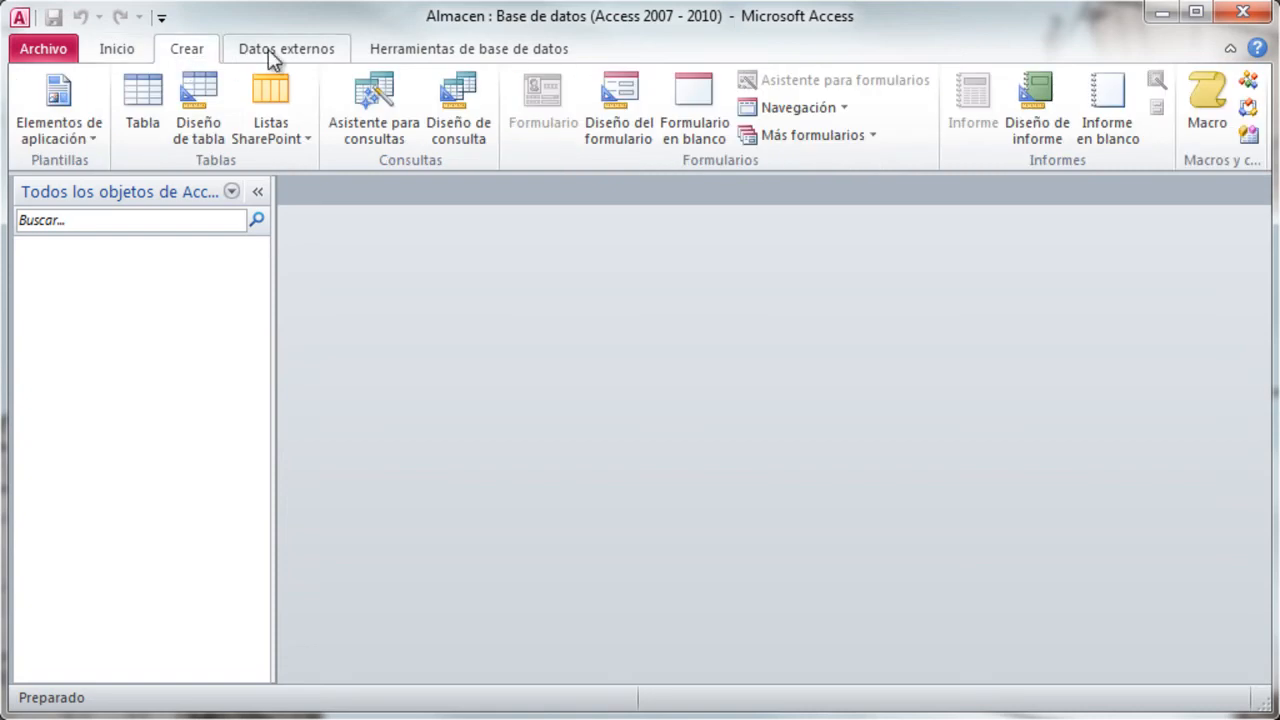
left_click(270, 52)
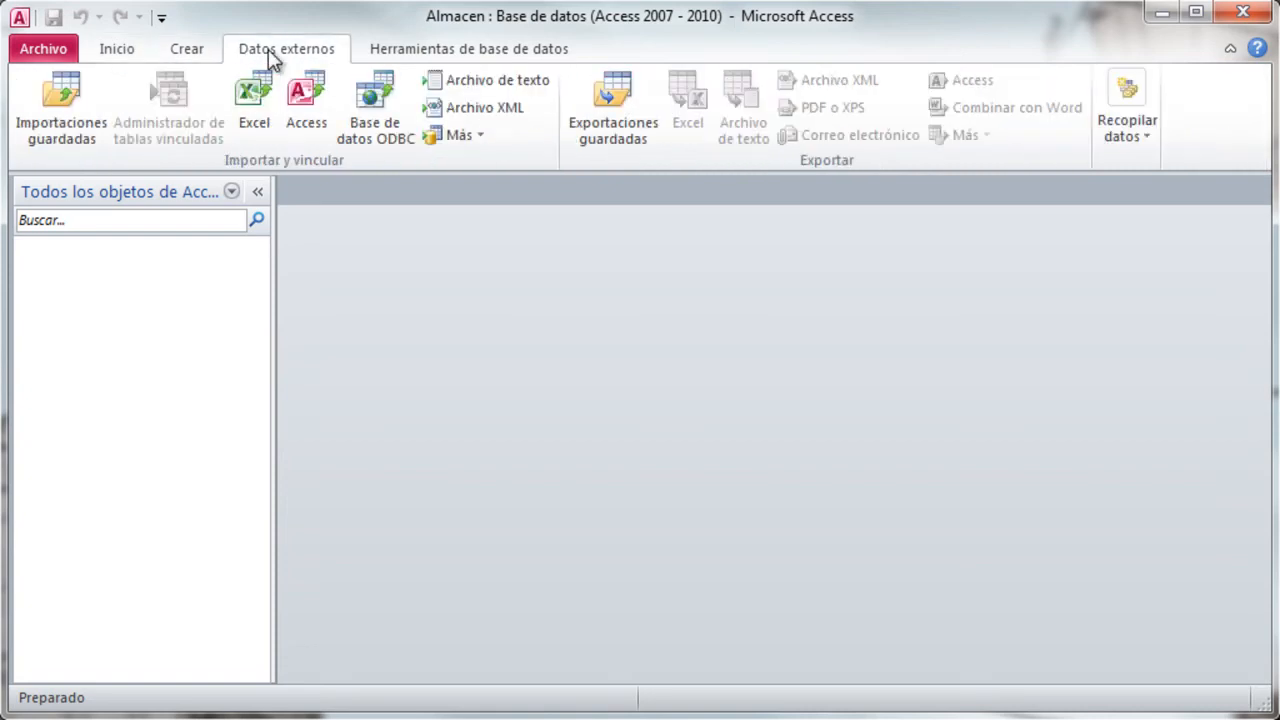
left_click(432, 58)
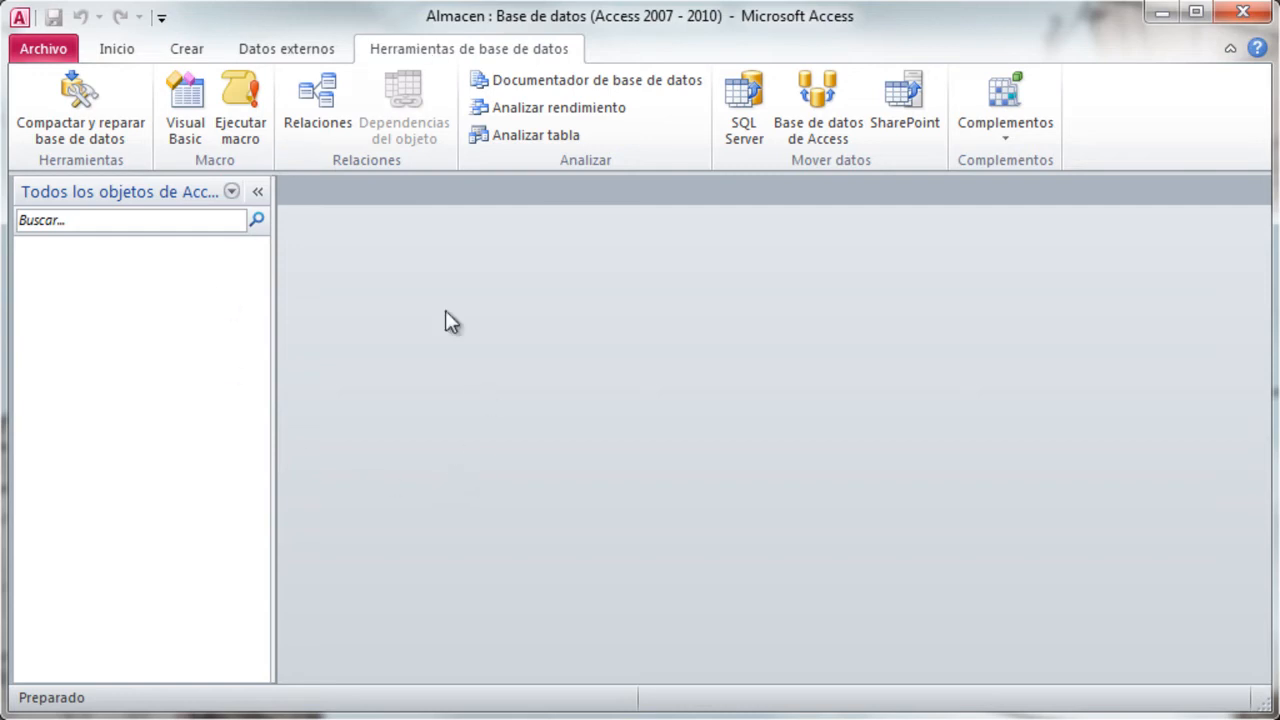
left_click(126, 52)
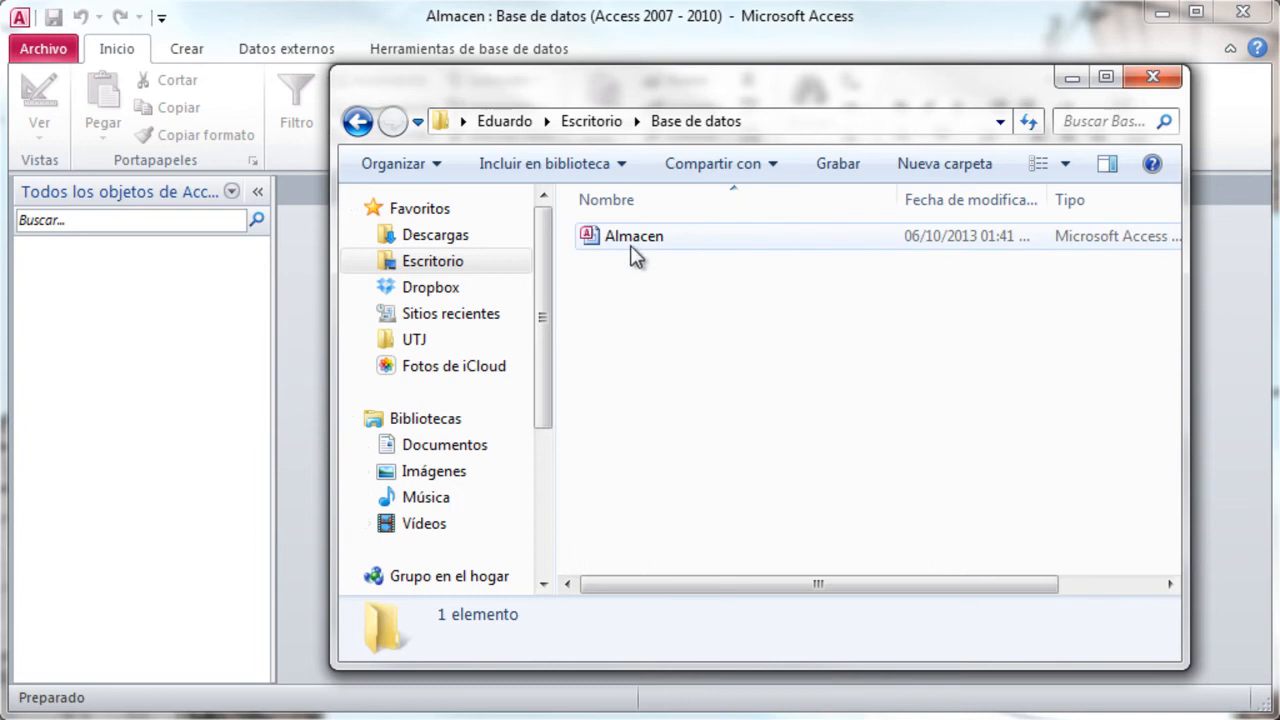
- Check the Almacen file in the Base de datos folder and close the folder window
left_click(633, 252)
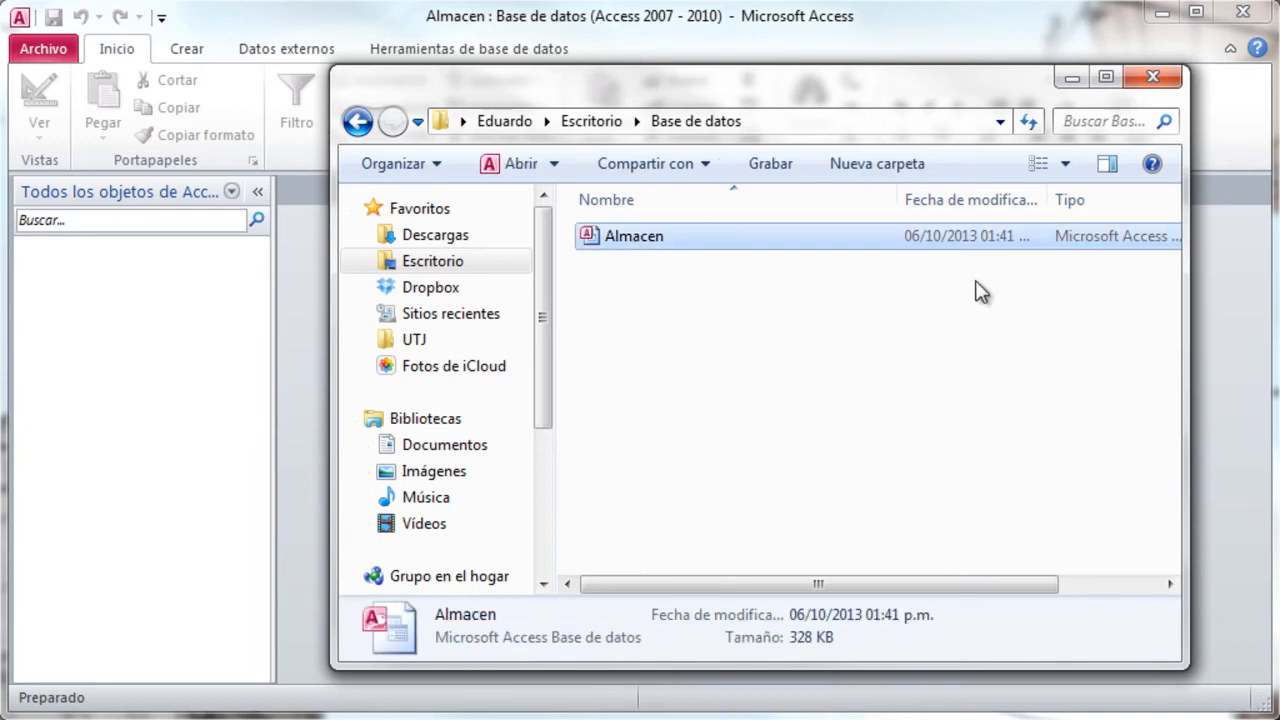
left_click(1148, 78)
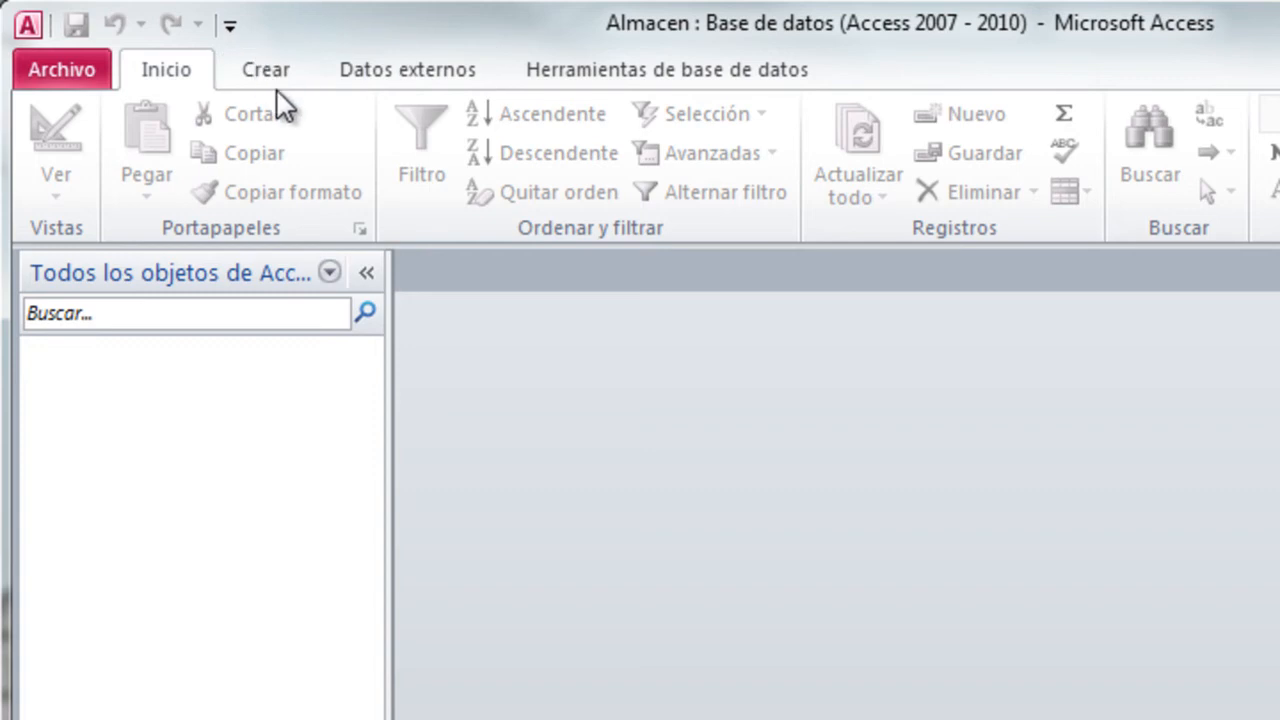
- Start a new table in Design view
left_click(279, 74)
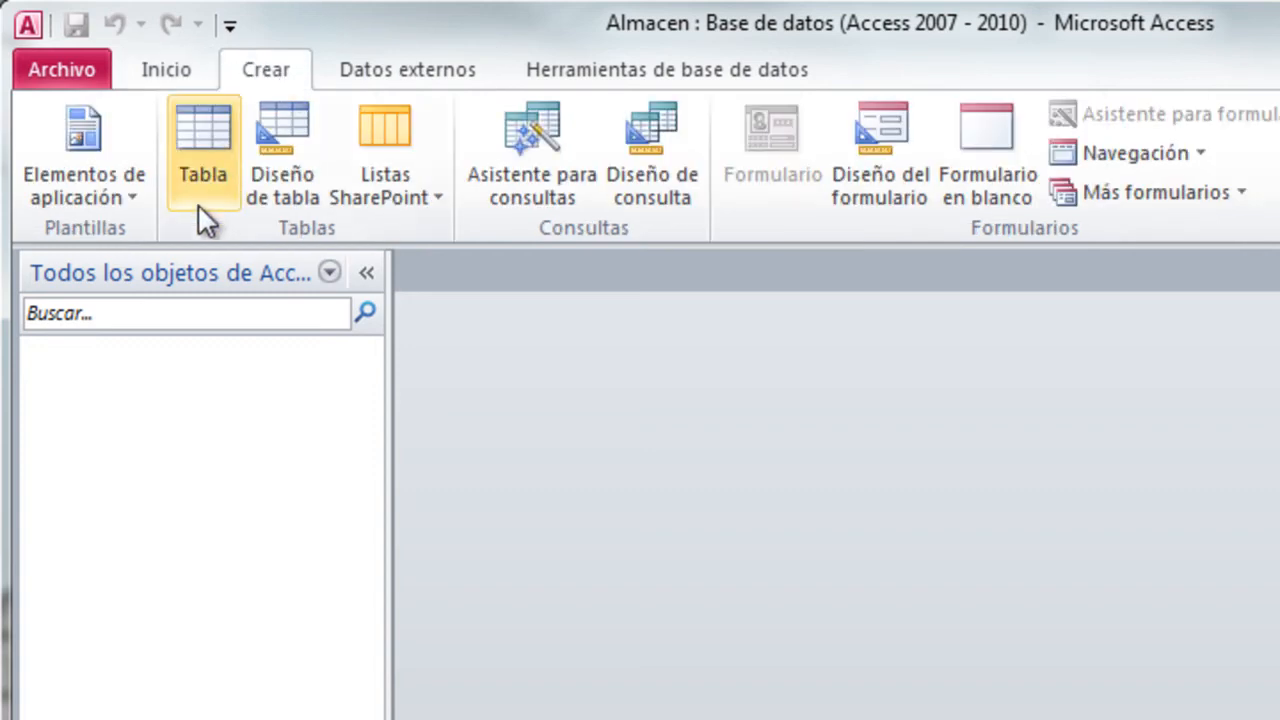
left_click(297, 136)
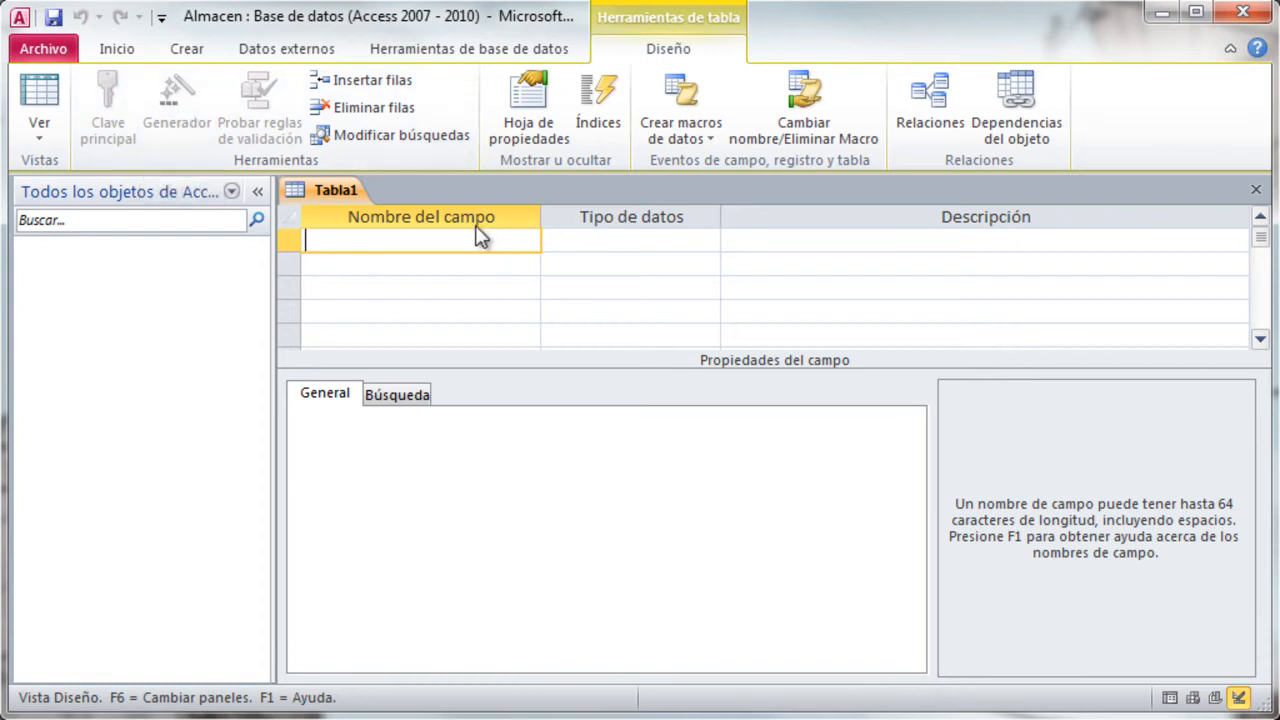
left_click(600, 240)
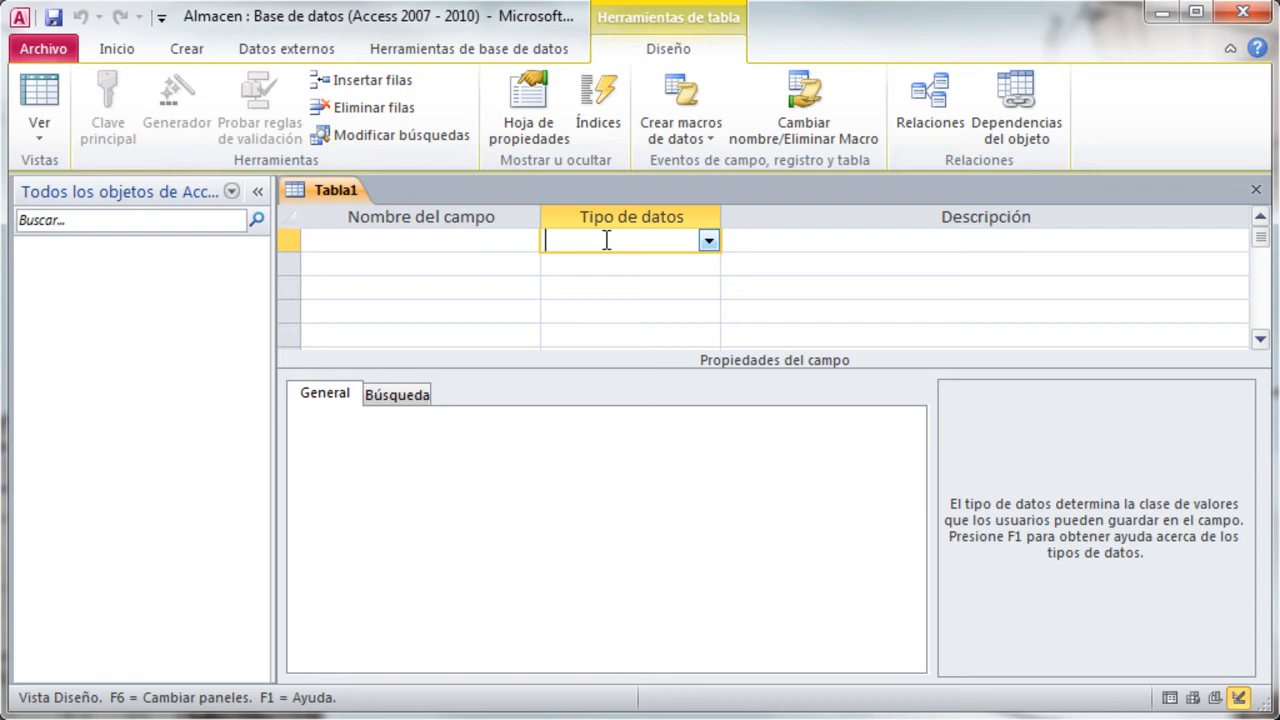
left_click(920, 247)
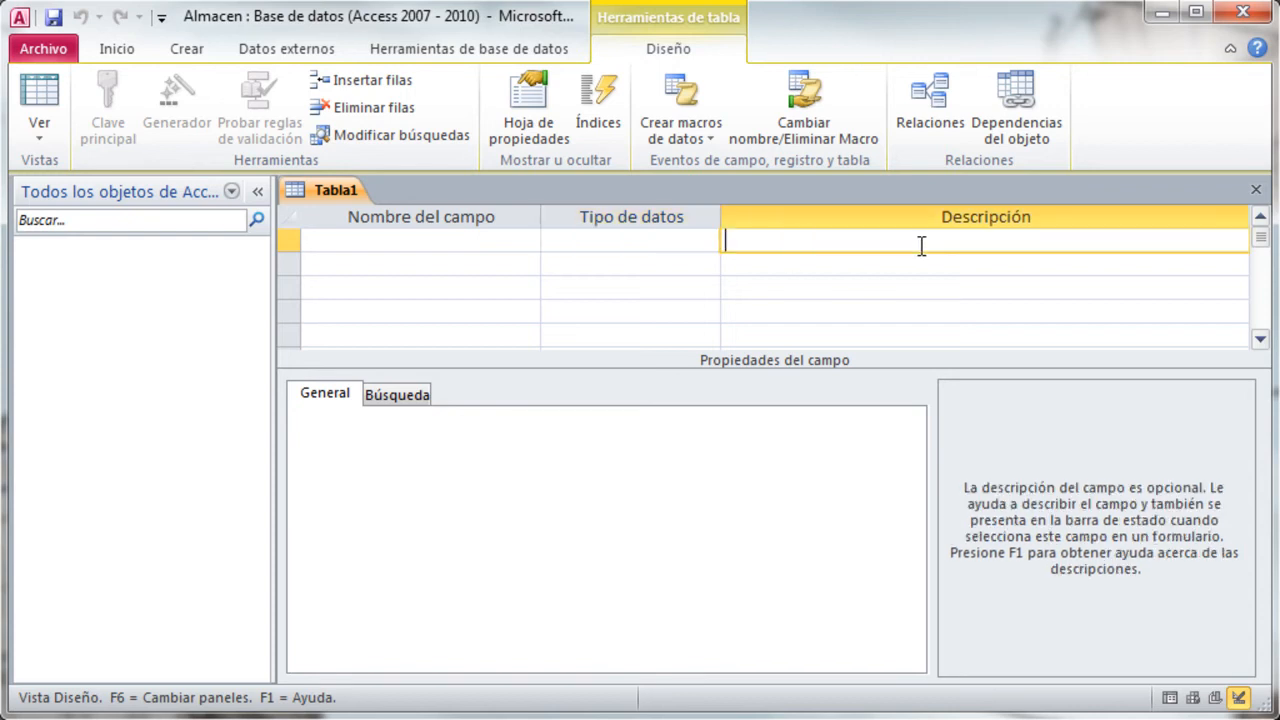
- Enter CodigoCliente and Nombre as the names of the table's first two fields
left_click(351, 245)
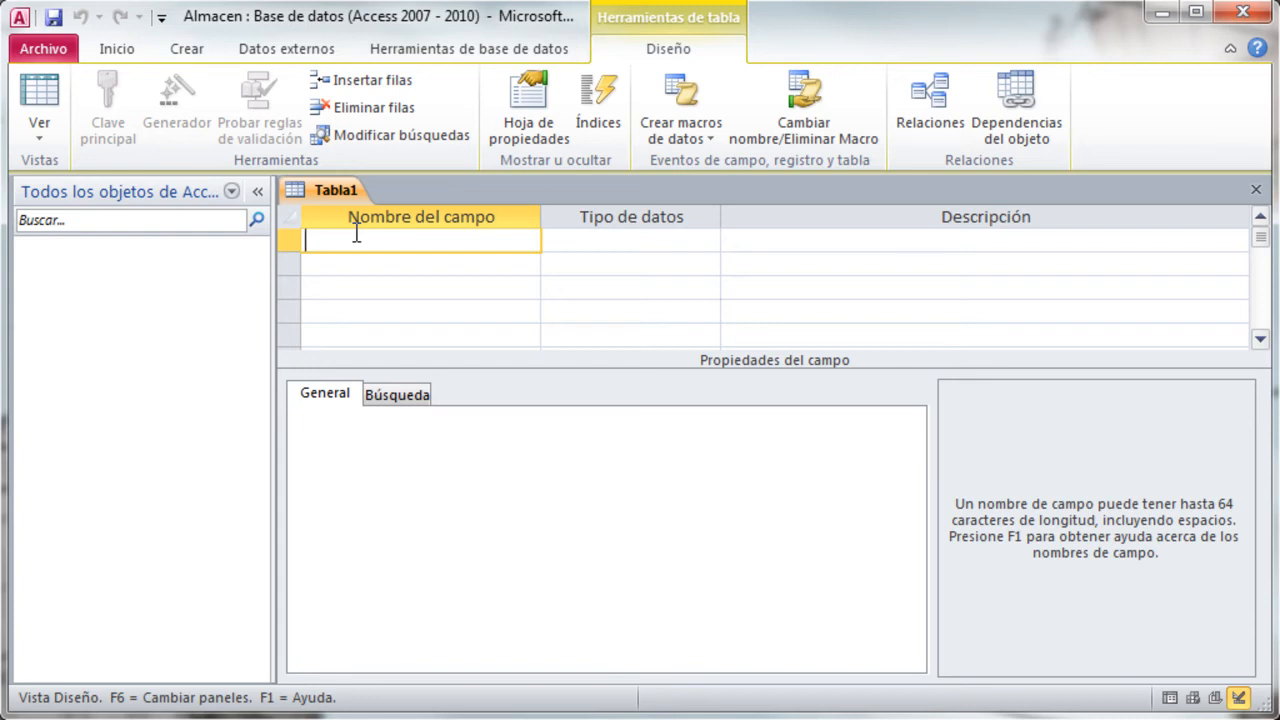
type("CodigoCliente")
left_click(362, 268)
type("Nombre")
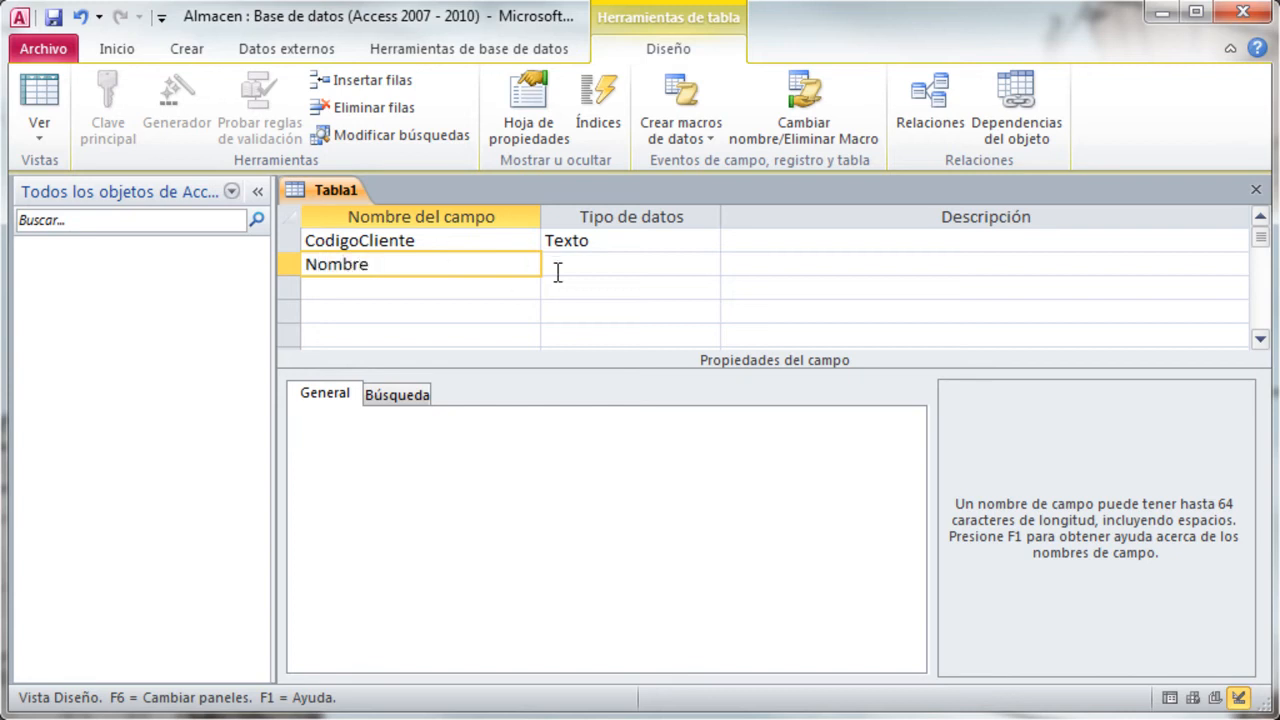
- Set CodigoCliente's data type to Autonumeración and its description to "Numero que identifica al cliente"
left_click(643, 240)
left_click(706, 242)
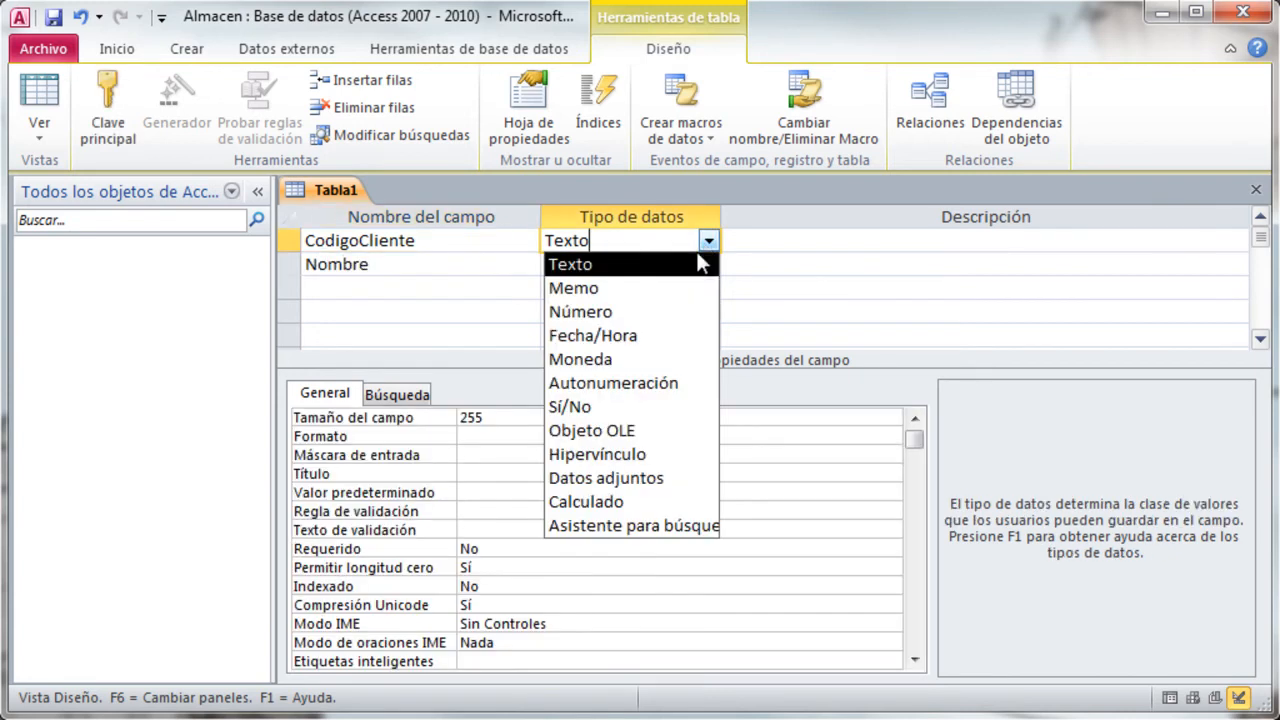
left_click(660, 384)
left_click(767, 243)
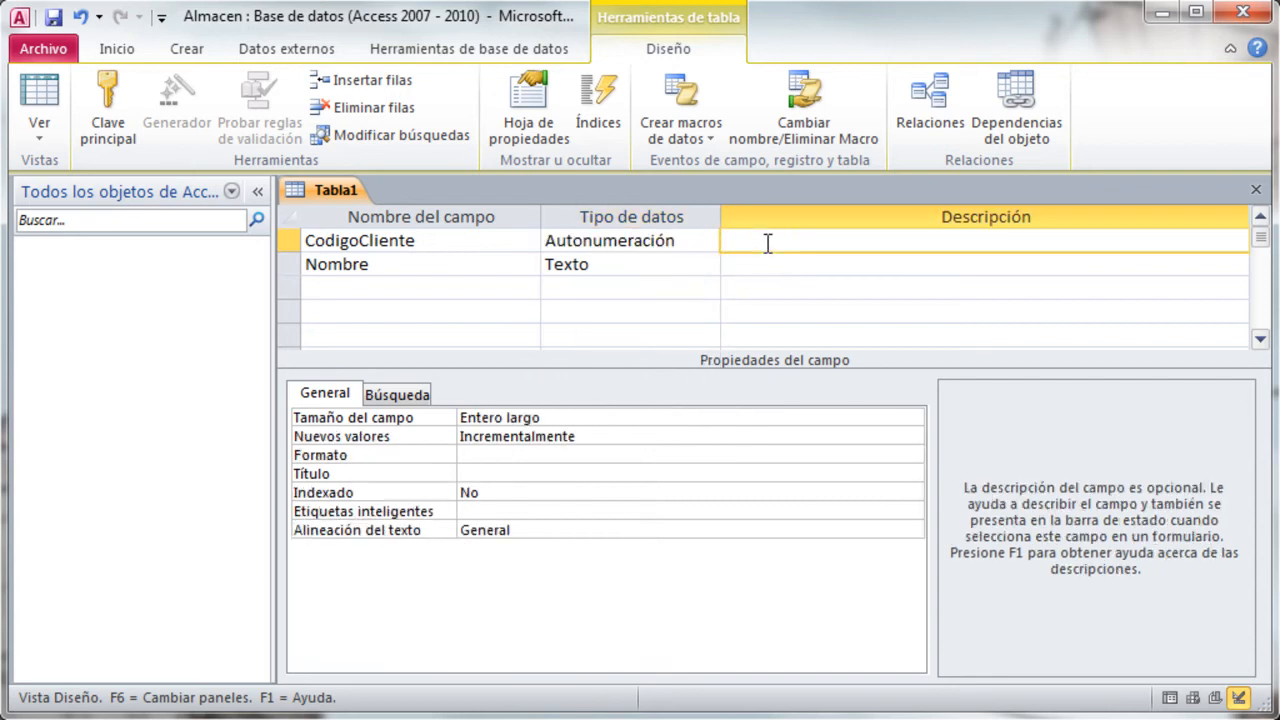
type("Numero que identif")
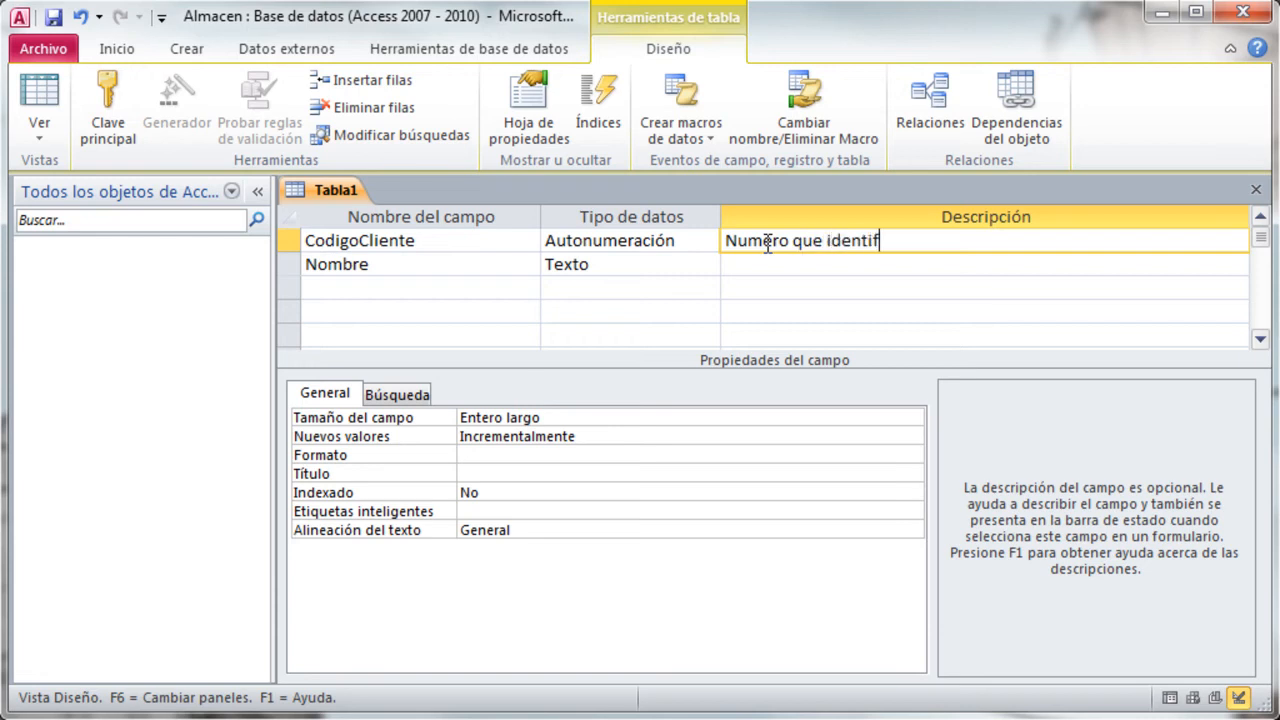
type("ica al cliente")
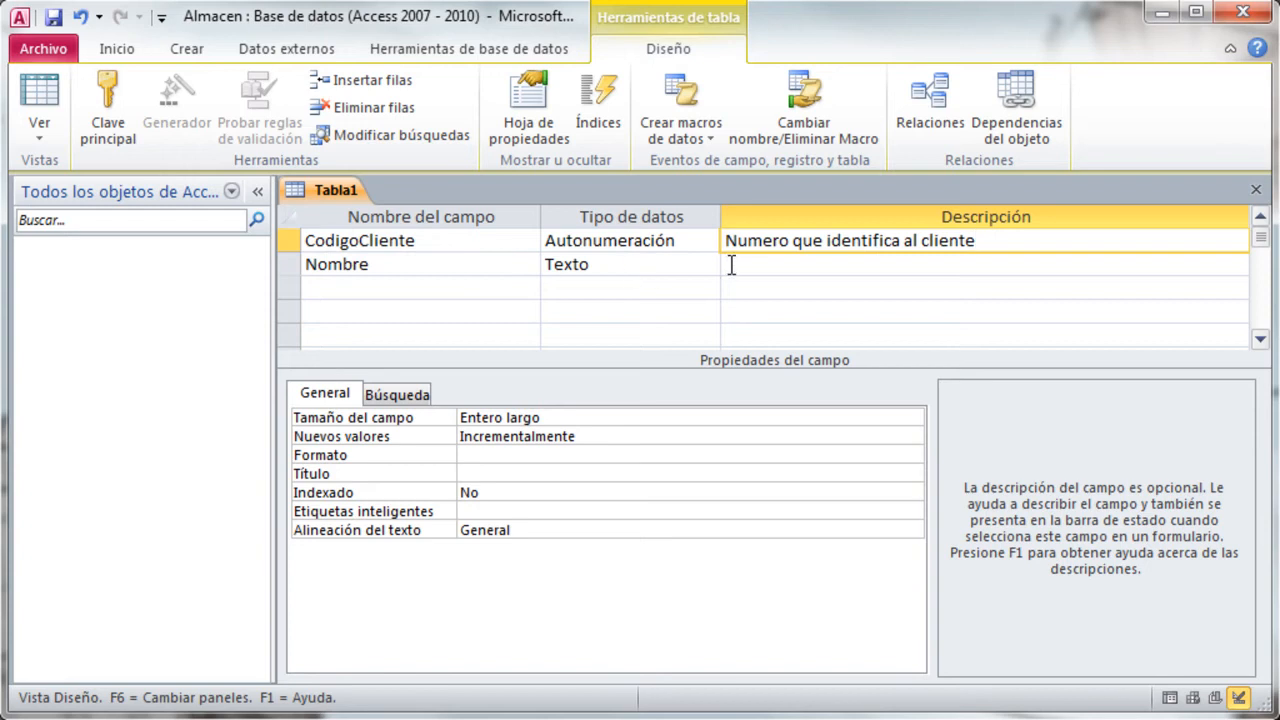
- Enter "Nombre del cliente" as the description of the Nombre field
left_click(732, 264)
type("Nombre dek")
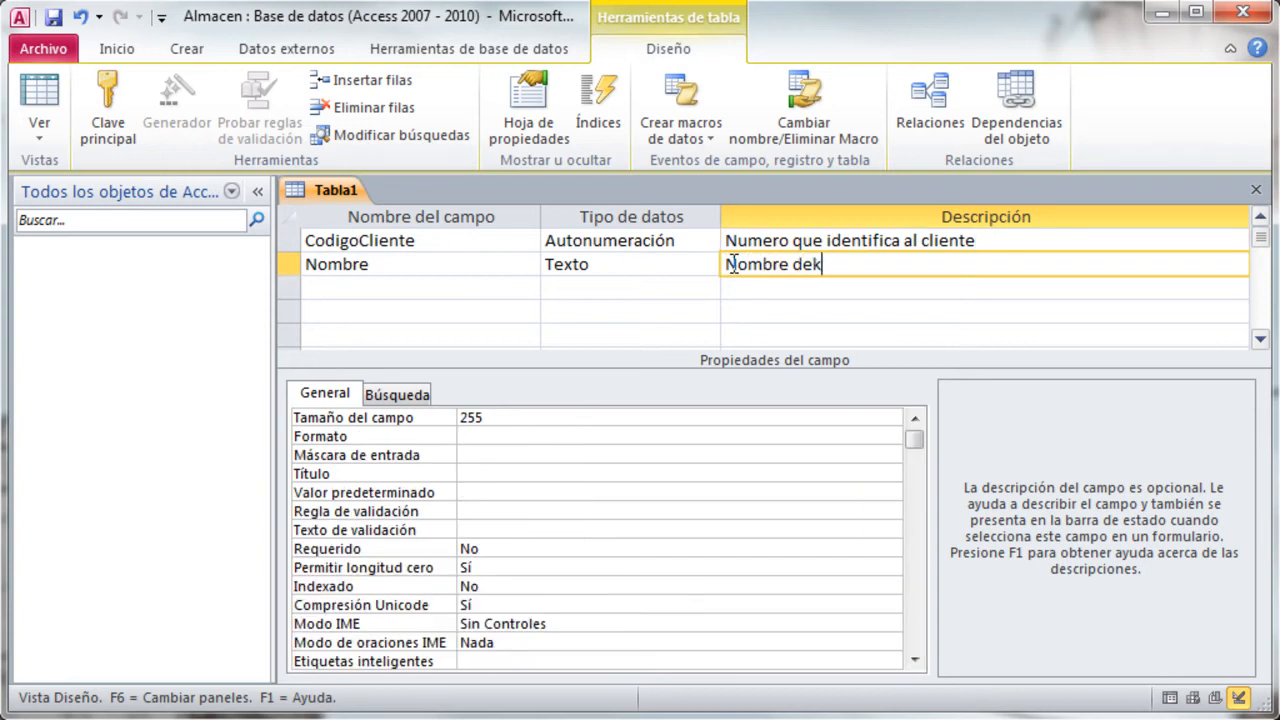
key("BackSpace")
type("l cliente")
- Add a Paterno field of type Texto with the description "Apellido paterno del cliente"
left_click(368, 285)
type("Paterno")
key("Tab")
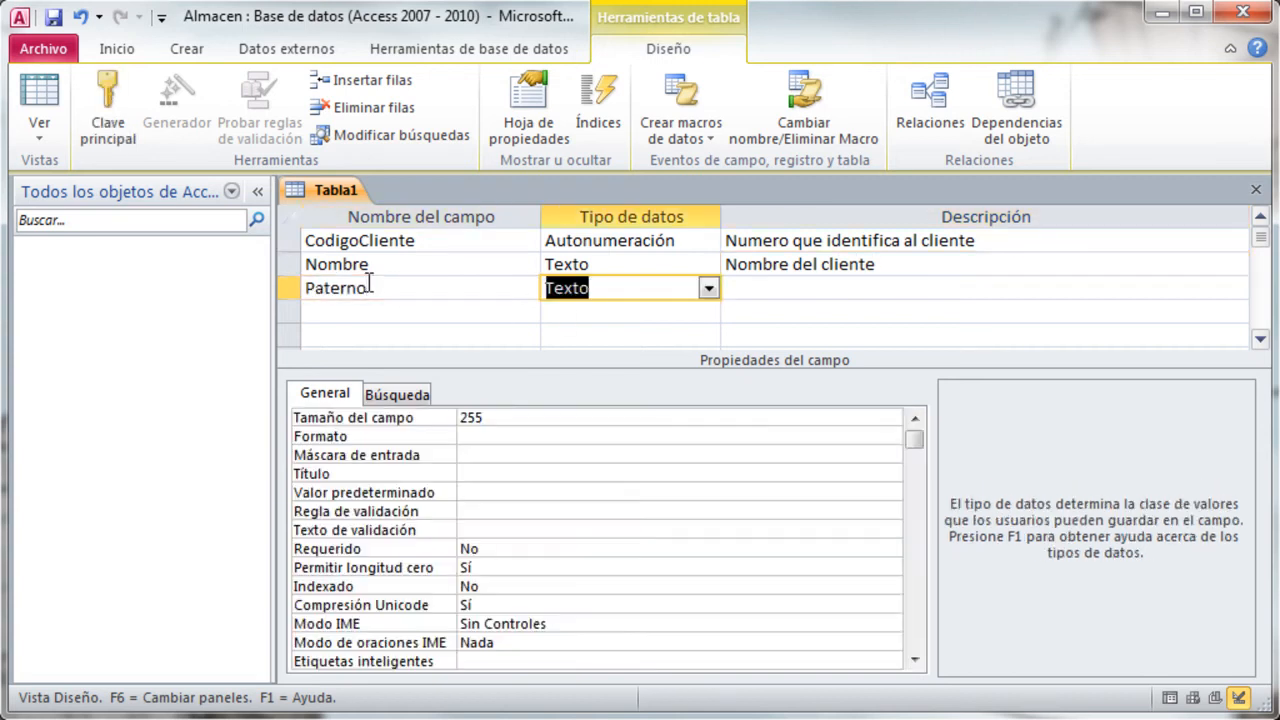
key("Tab")
type("Apr")
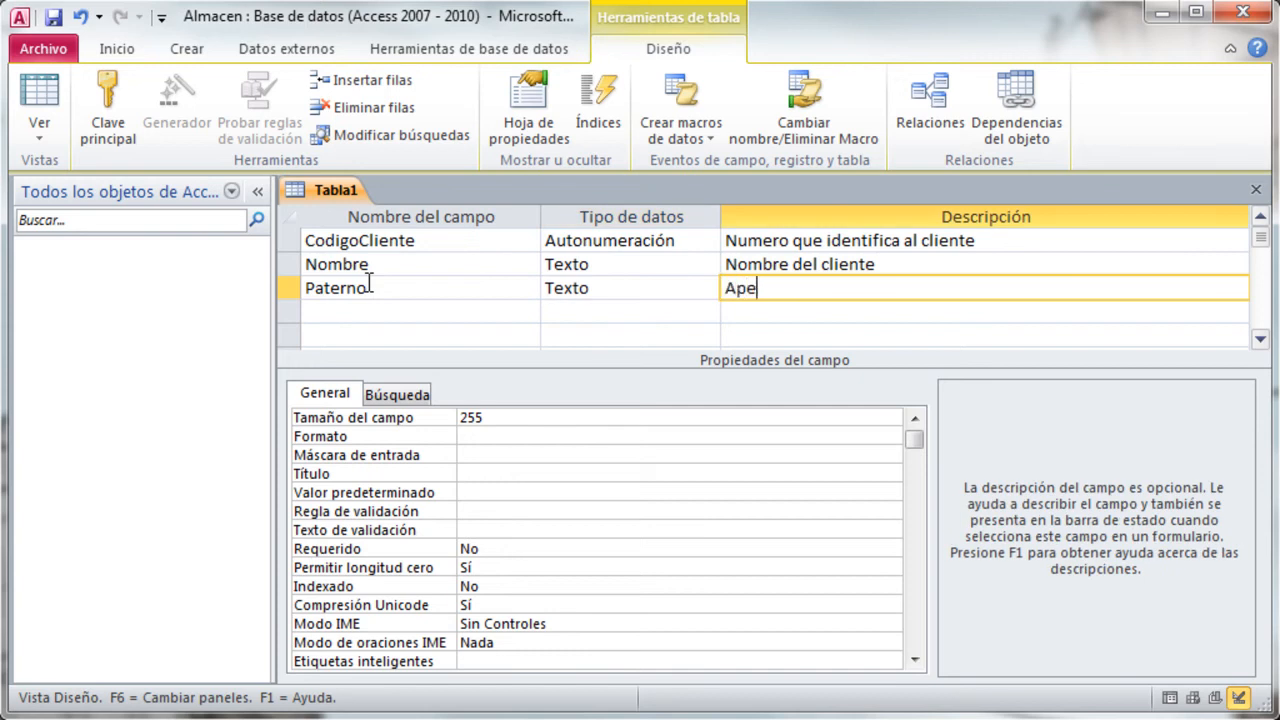
type("llido paterno del cliente")
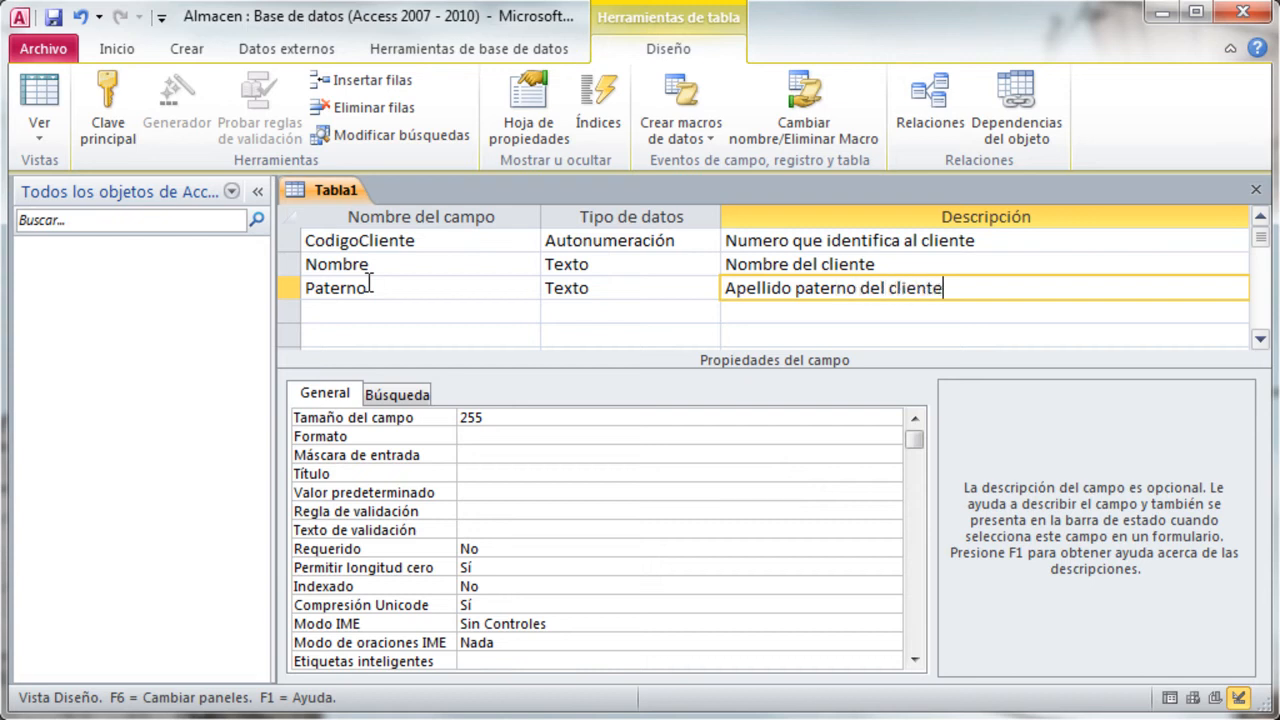
- Add a Materno field of type Texto with the description "Apellido materno del cliente"
key("Return")
type("Matern")
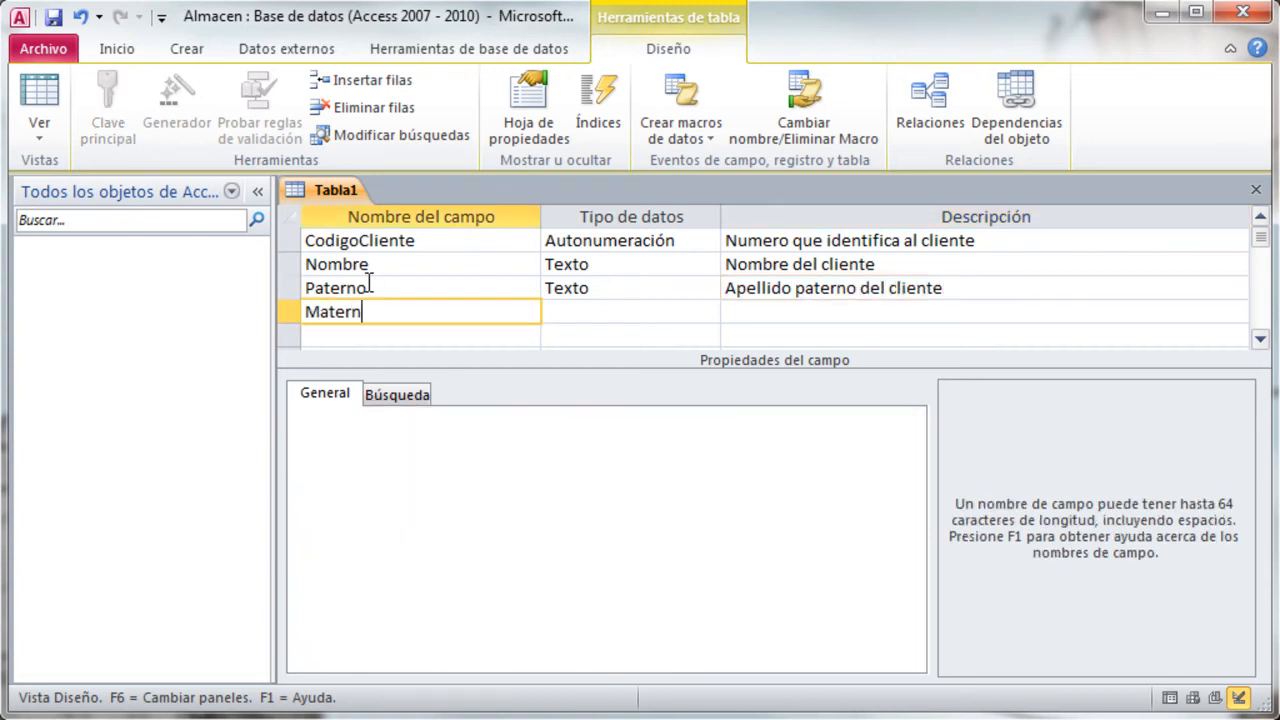
type("o")
key("Return")
key("Return")
type("Apellido M")
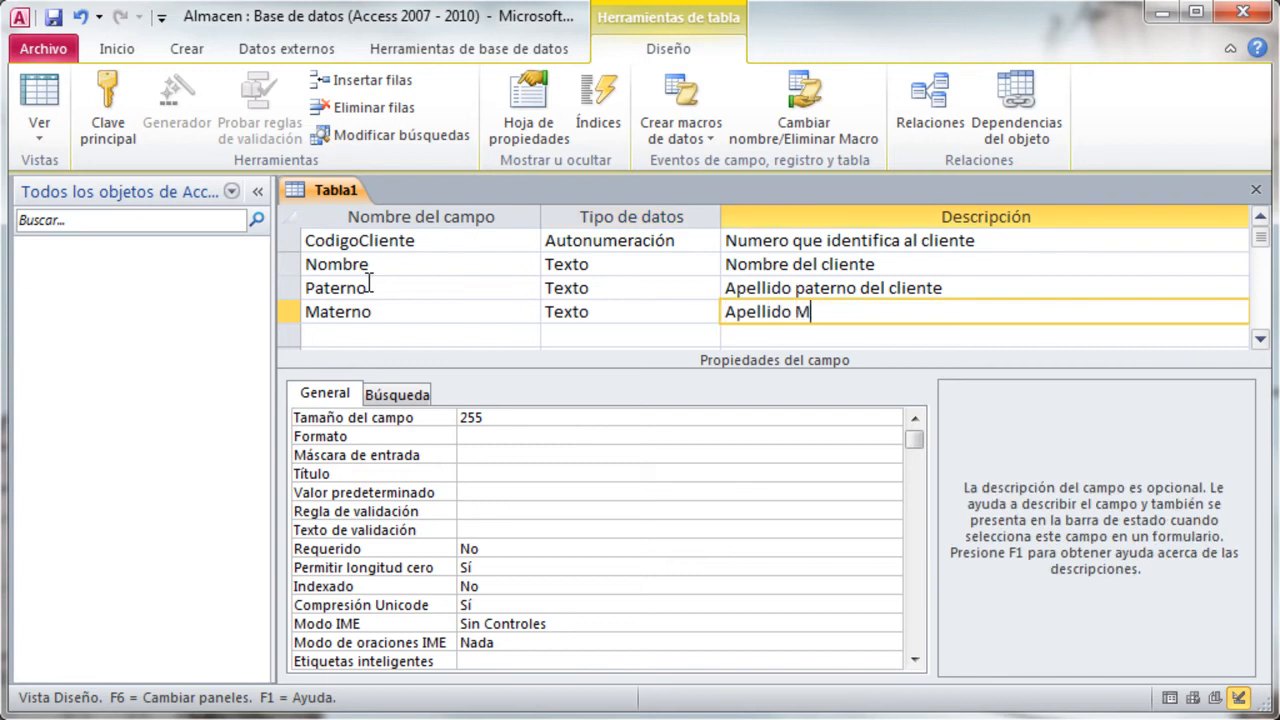
key("BackSpace")
type("materno del cliente")
key("Return")
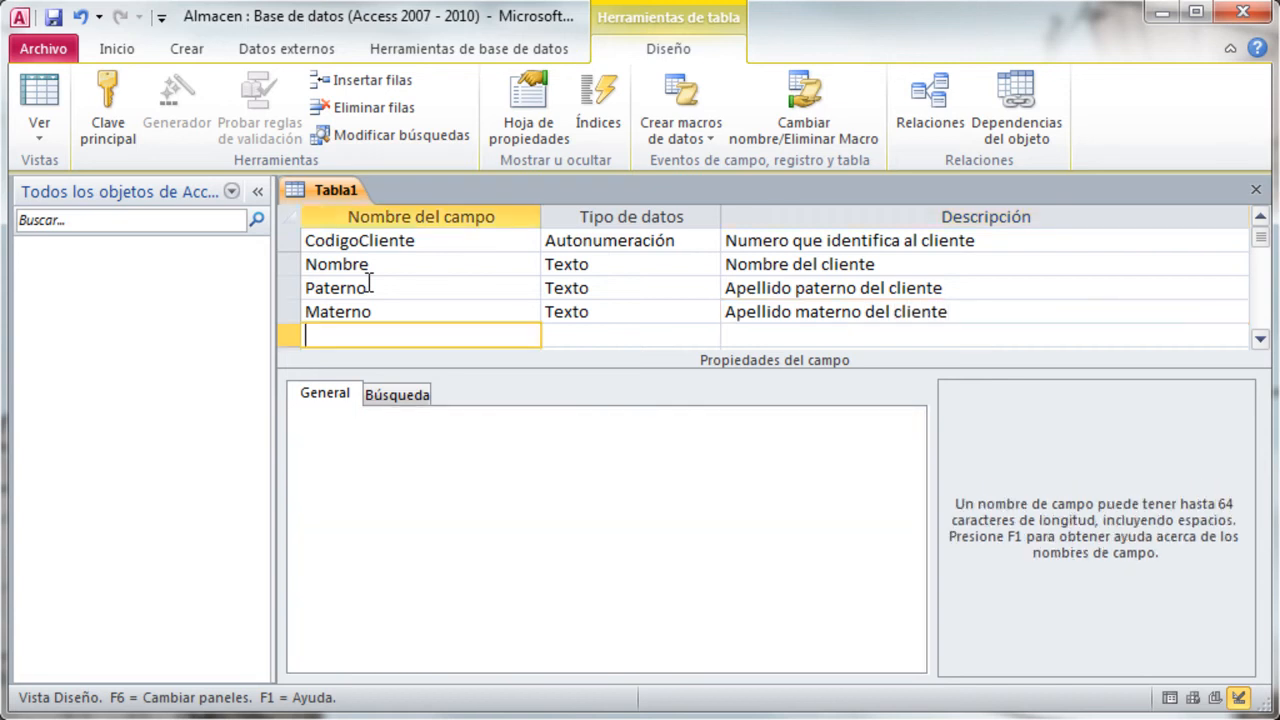
- Add a field named FechaNac below Materno and set its data type to Fecha/Hora
type("Fecha")
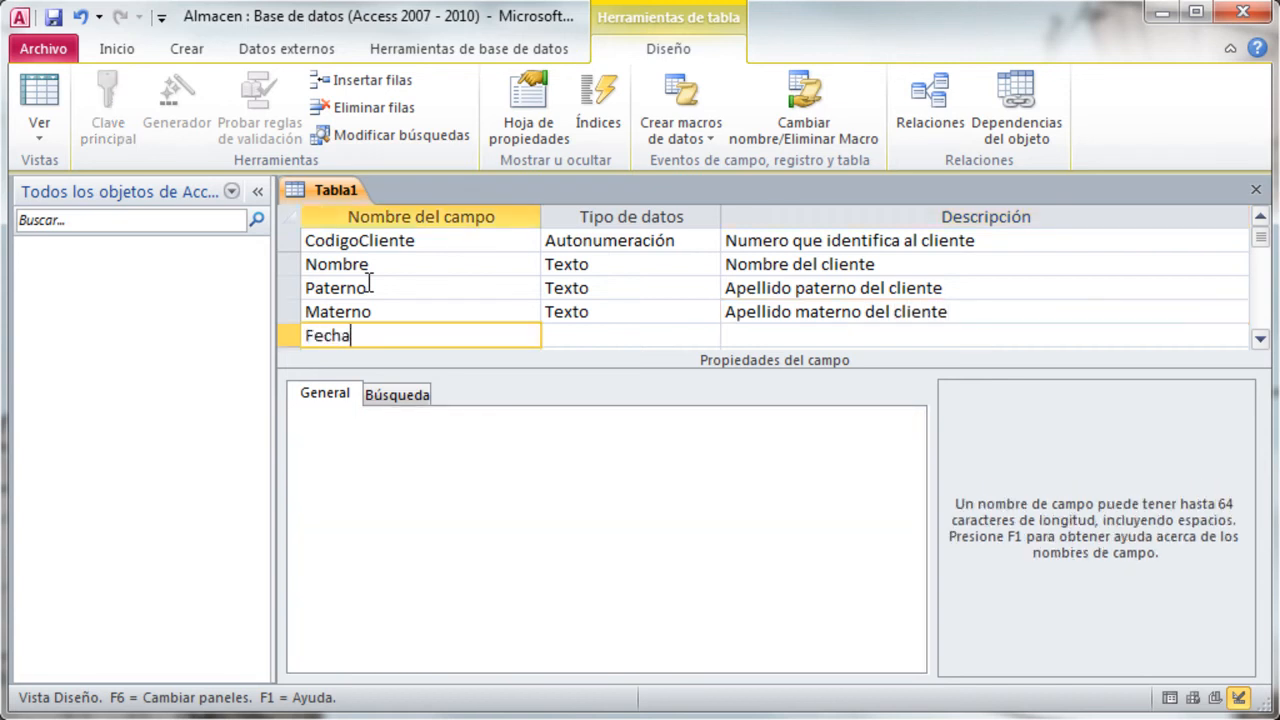
type(" de ")
type("N")
key("BackSpace")
key("BackSpace")
key("BackSpace")
key("BackSpace")
type("NAc")
key("Tab")
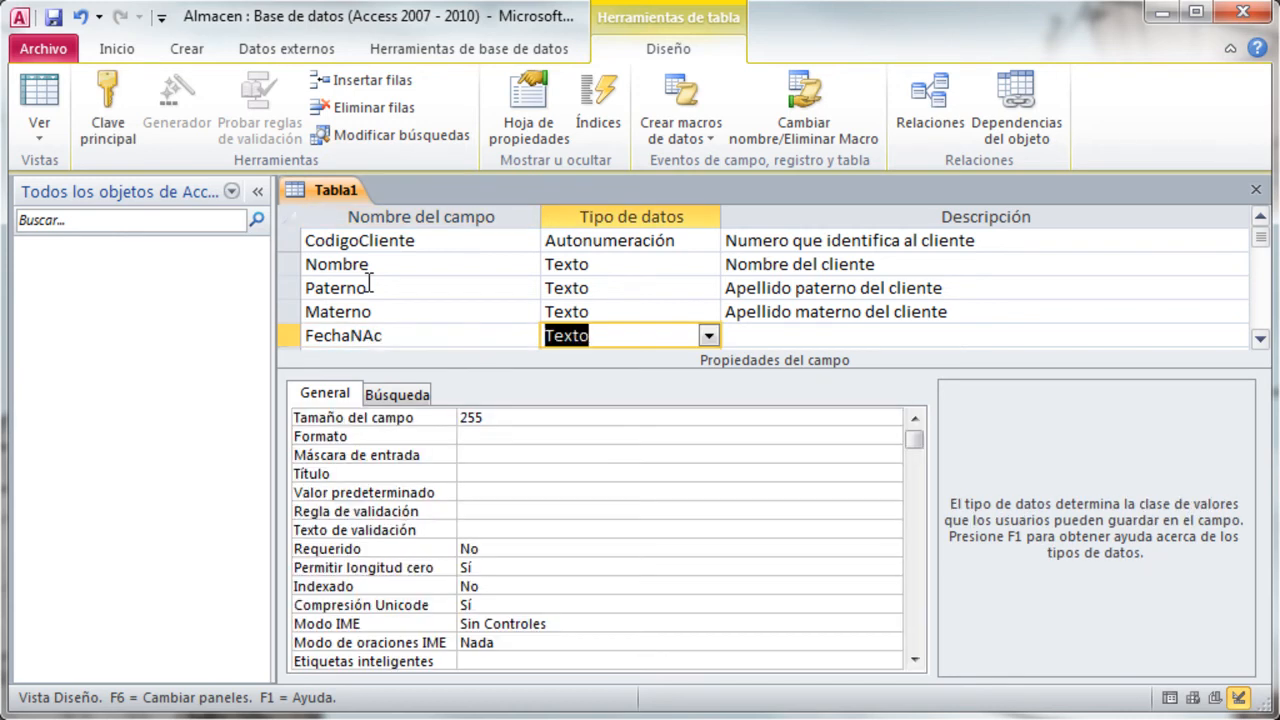
left_click(375, 336)
key("Tab")
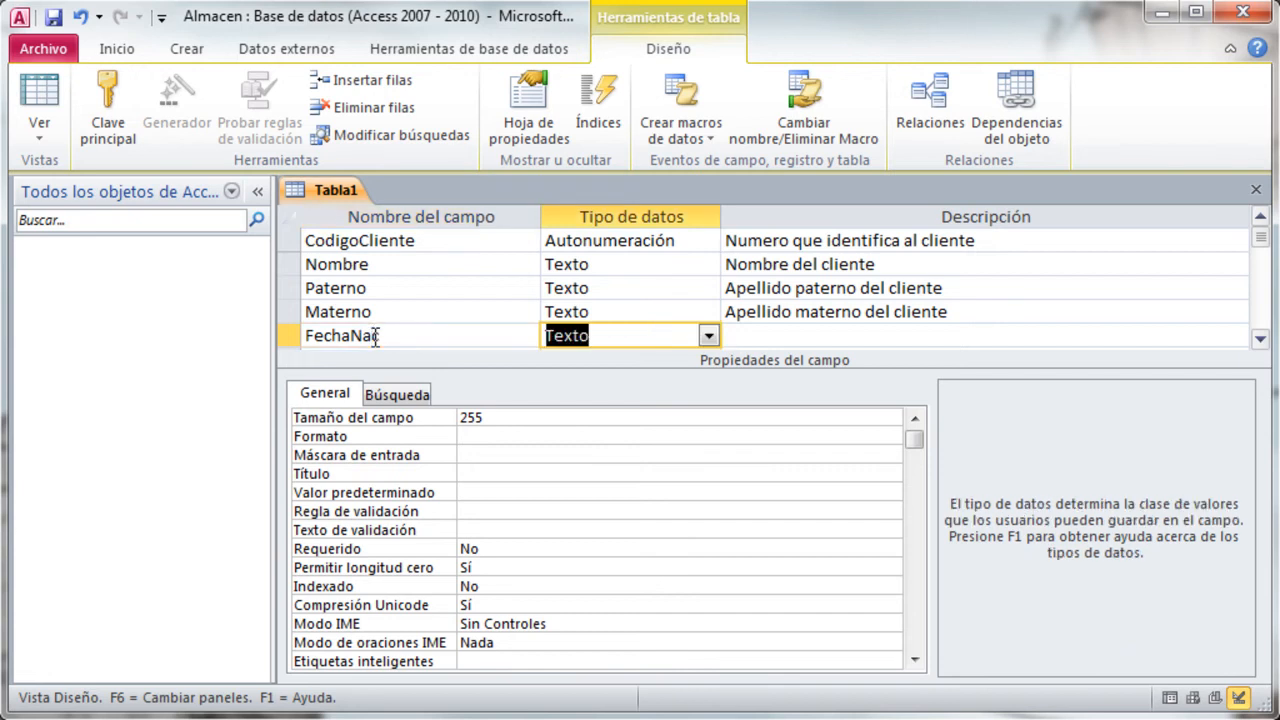
left_click(708, 337)
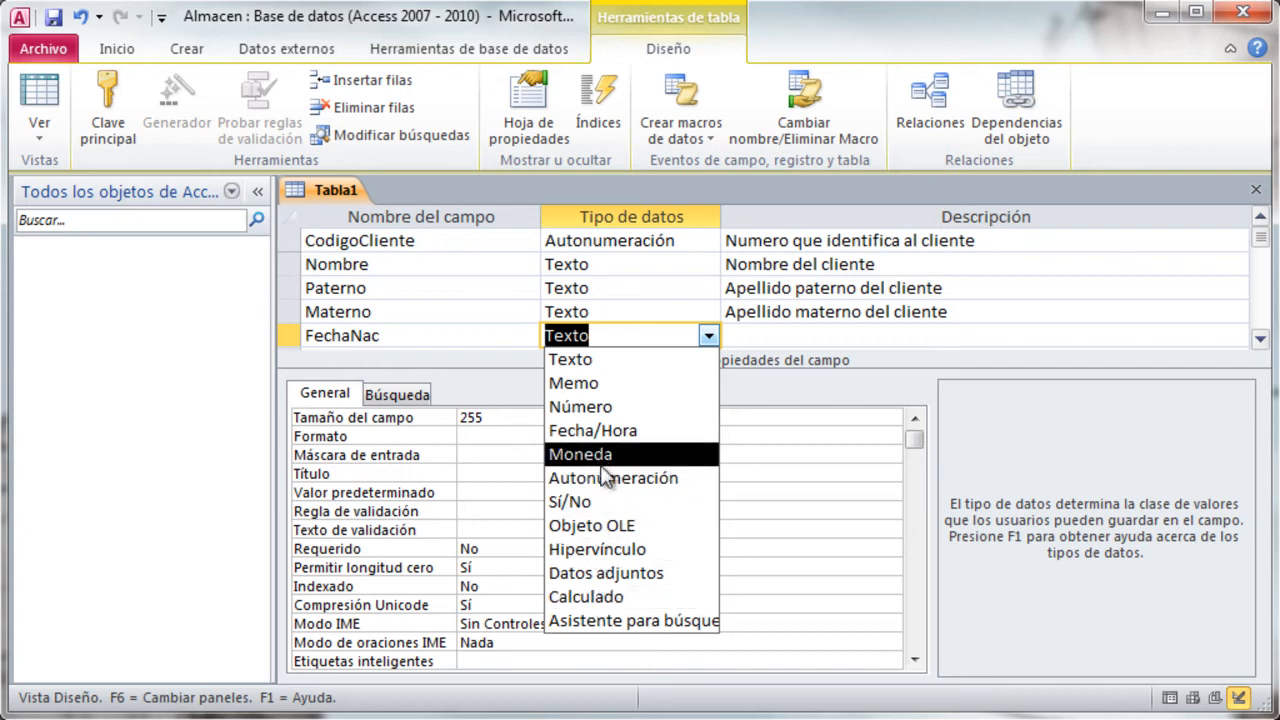
left_click(645, 429)
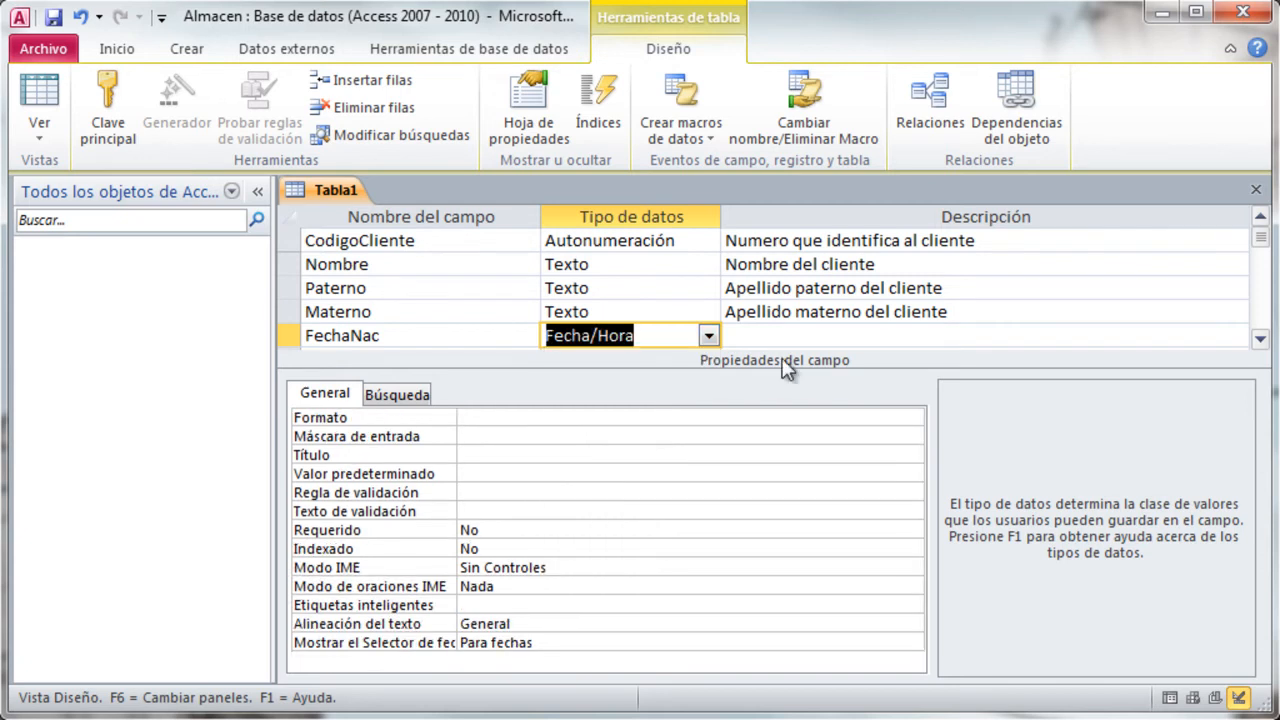
- Enter "Fecha de Nac. del cliente (Permite calcular su edad)" as the description of the FechaNac field
left_click(801, 333)
type("Fec")
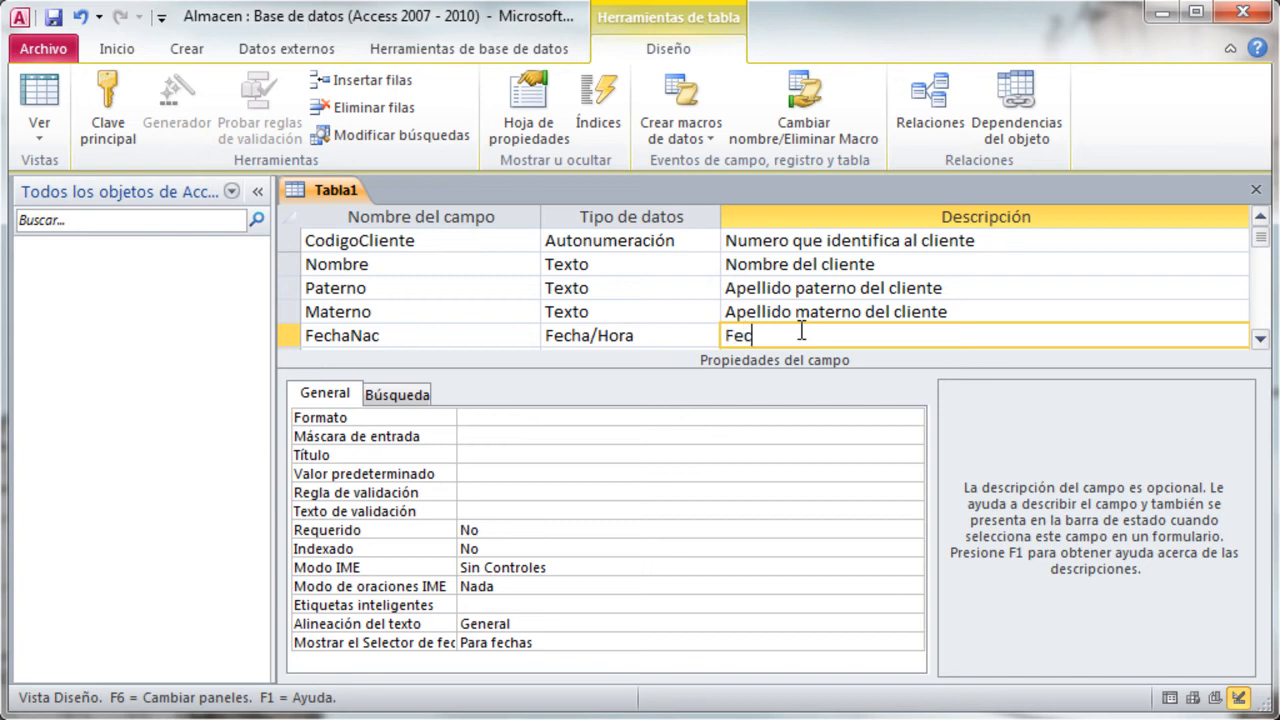
type("ha de Nac. del clien")
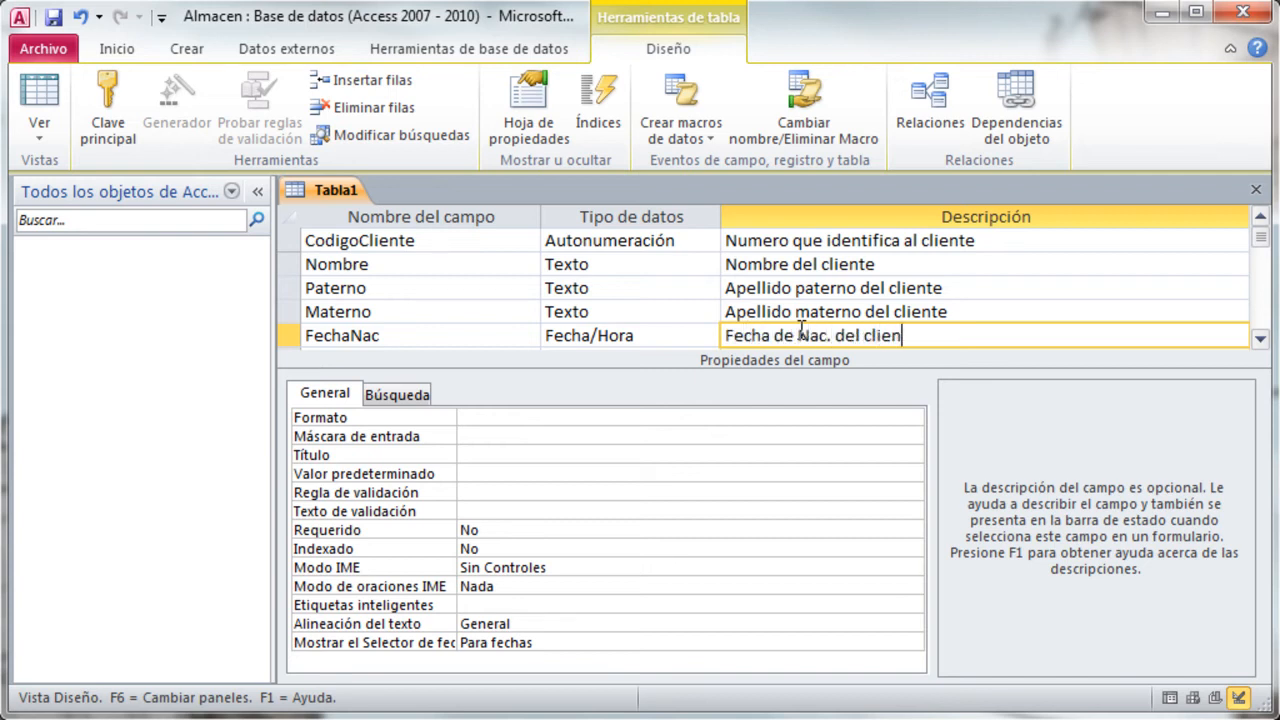
type("te (Permite calcular su edad")
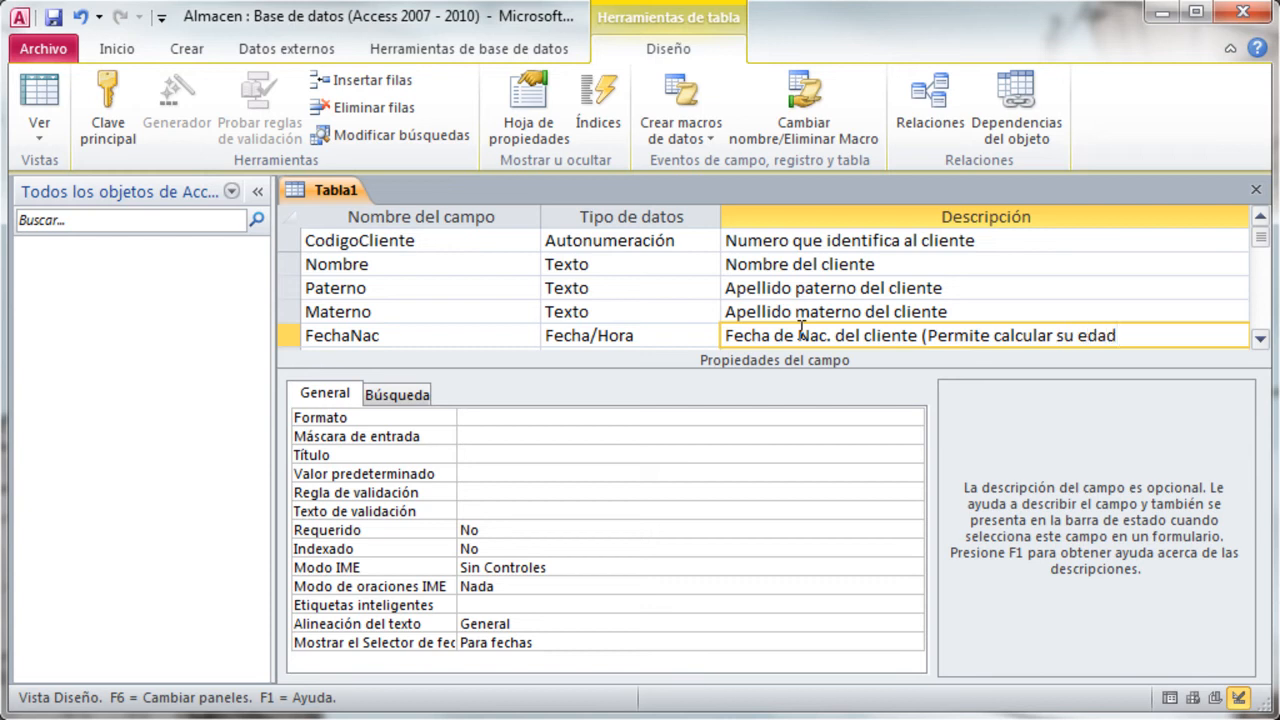
type(")")
key("Return")
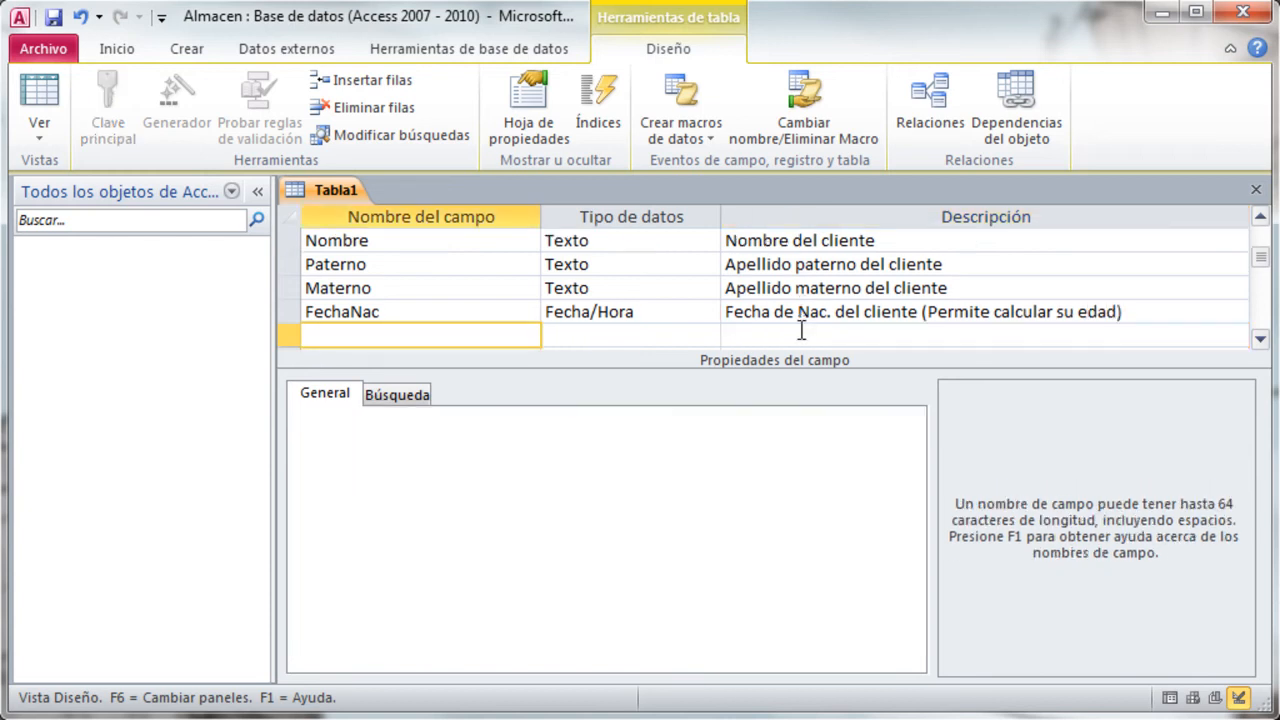
- Add a Direccion field of type Texto with the description "Calle y numero"
type("Direccion")
key("Return")
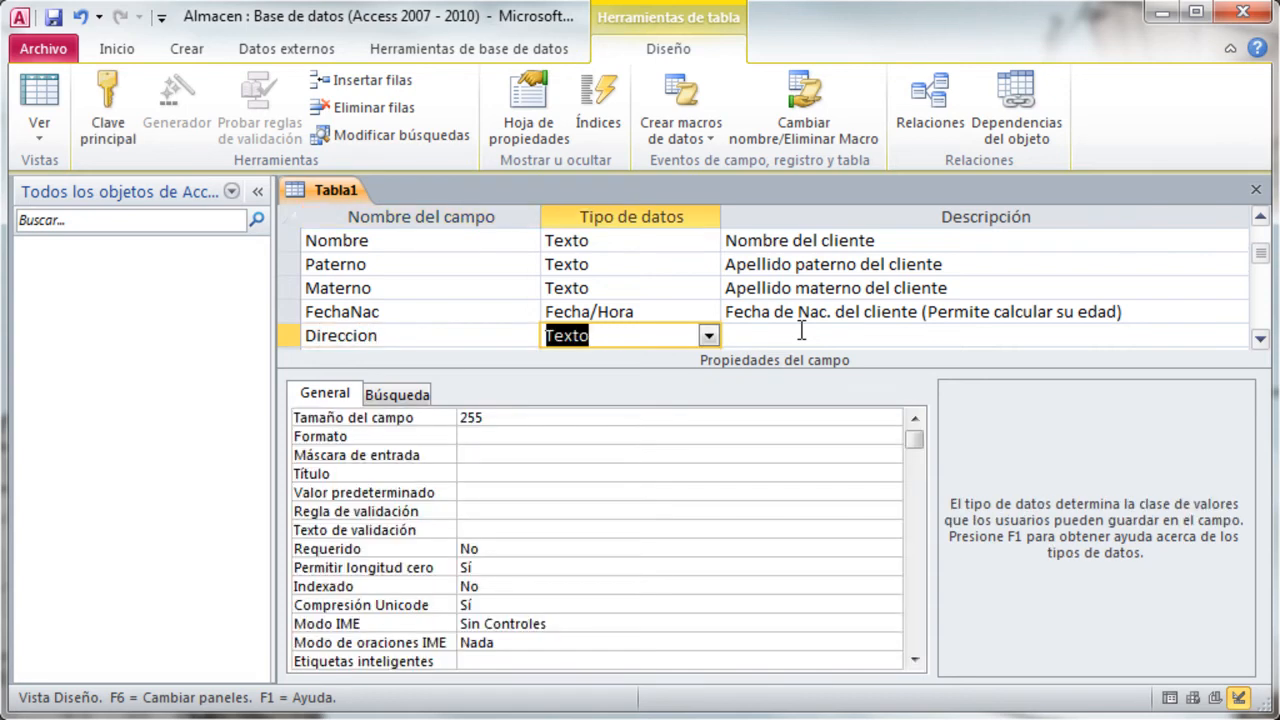
key("Return")
type("Calle y numer")
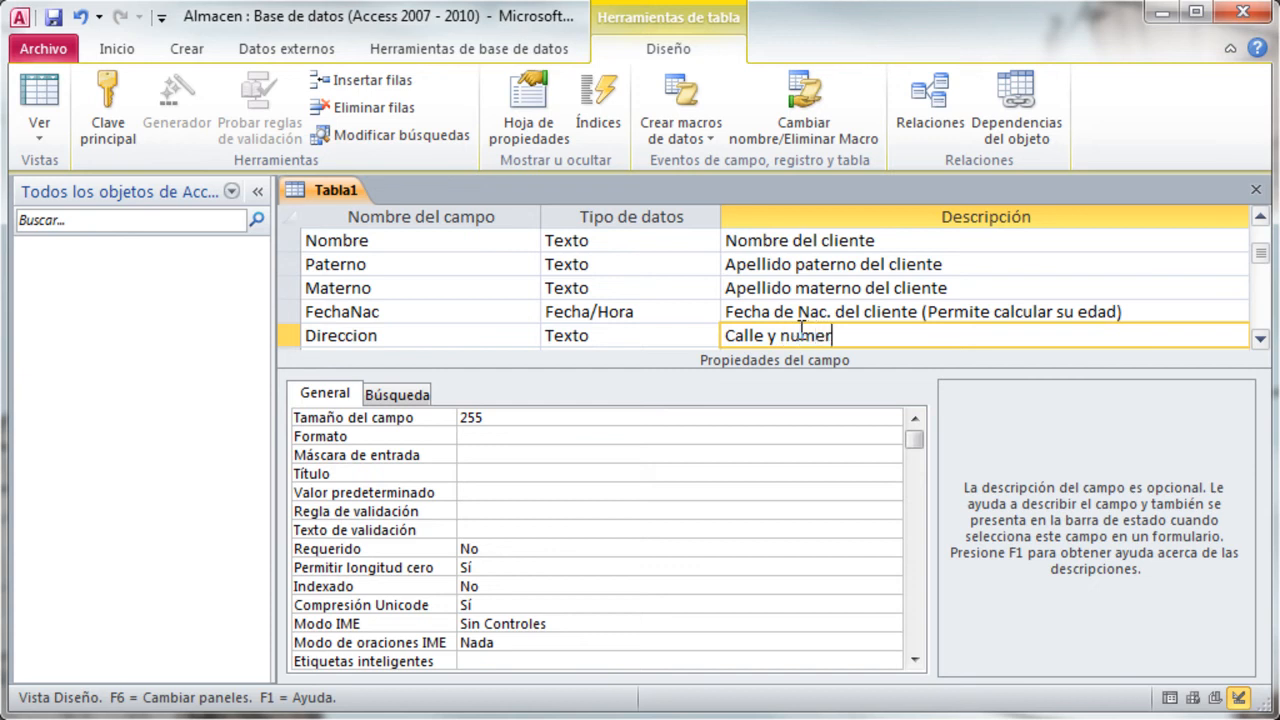
type("o")
key("Return")
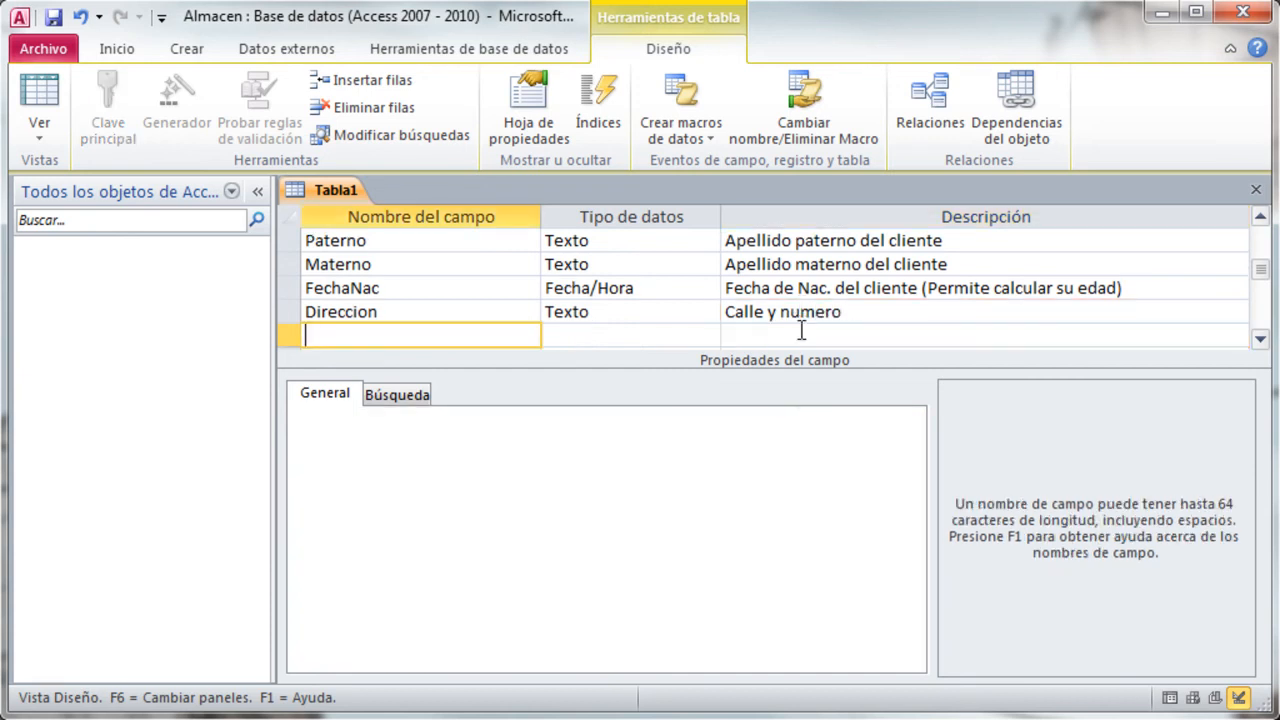
- Add a Telefono field of type Texto with the description "Aunque es un numero, el tipo de dato es texto"
type("Telefono")
key("Return")
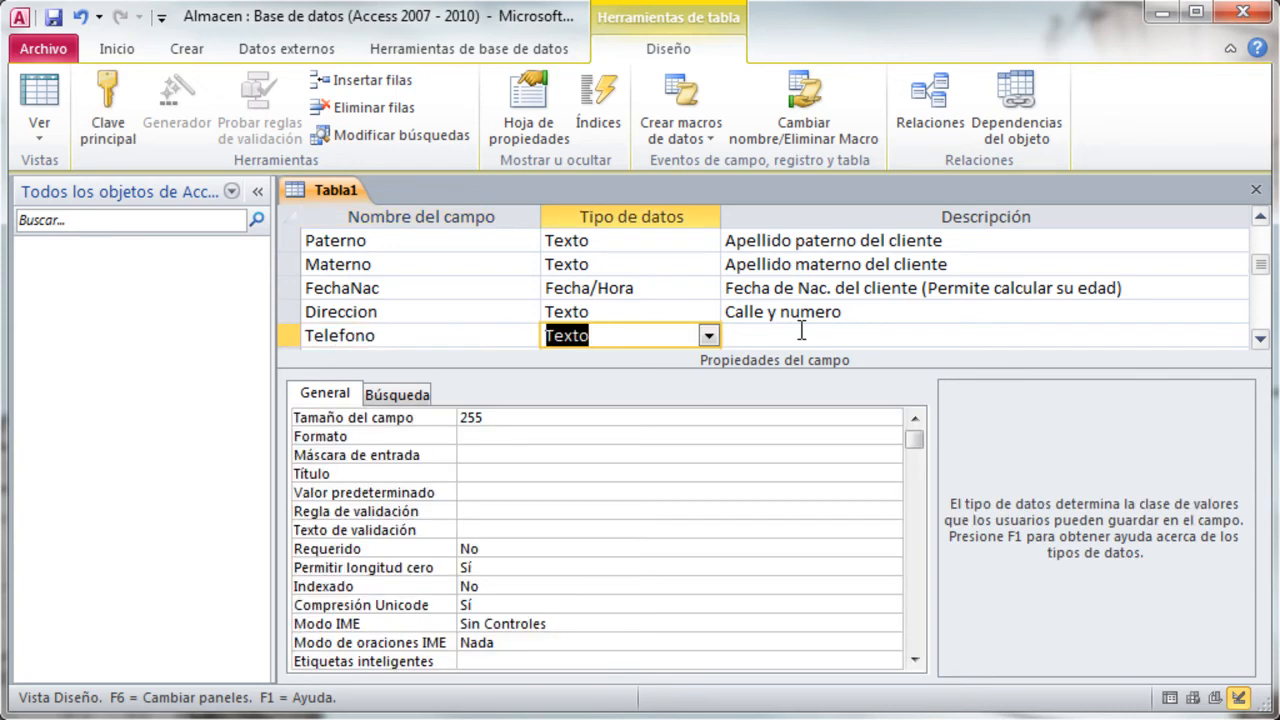
left_click(792, 336)
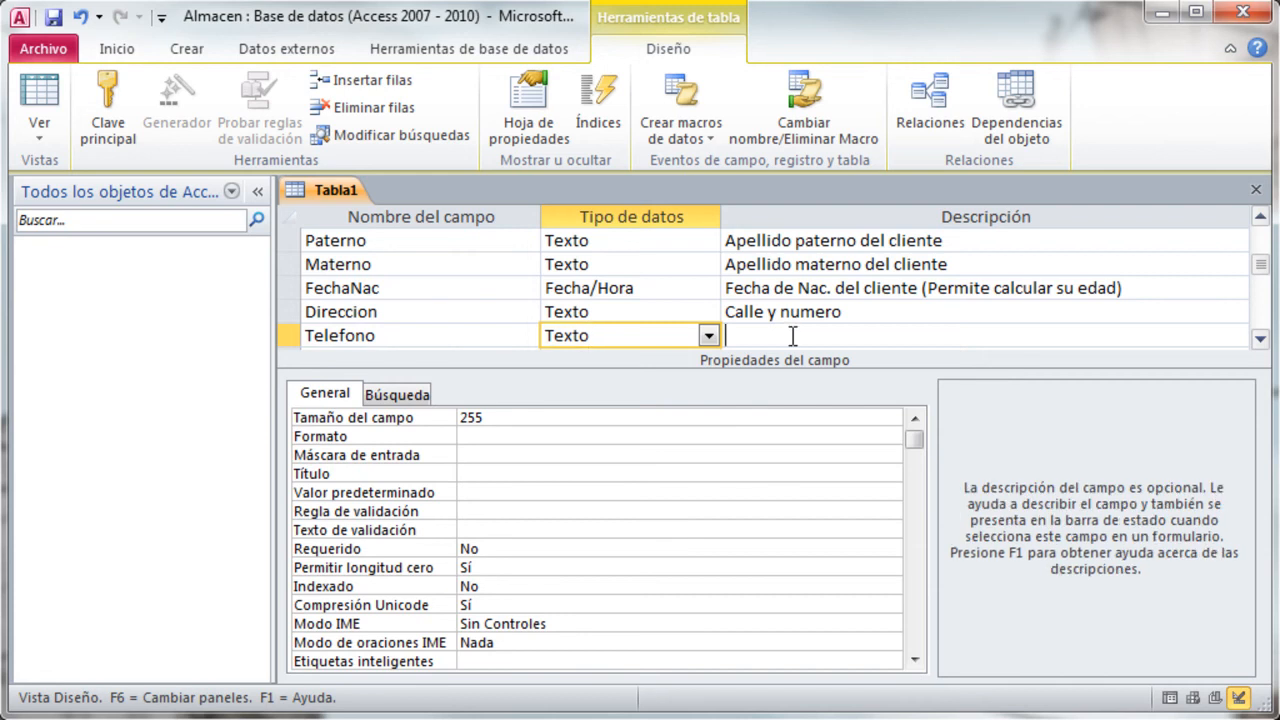
type("Aunque es n")
key("BackSpace")
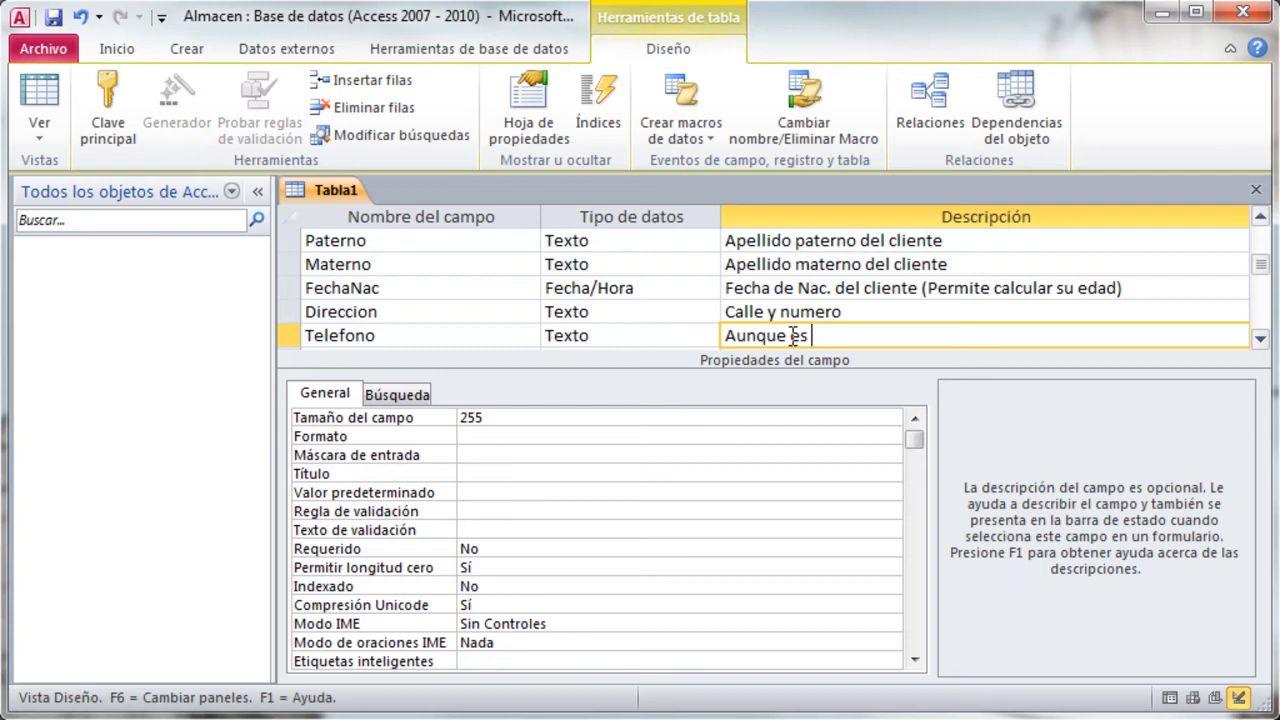
type("un numero")
type(", el tipo de dato es texto")
key("Return")
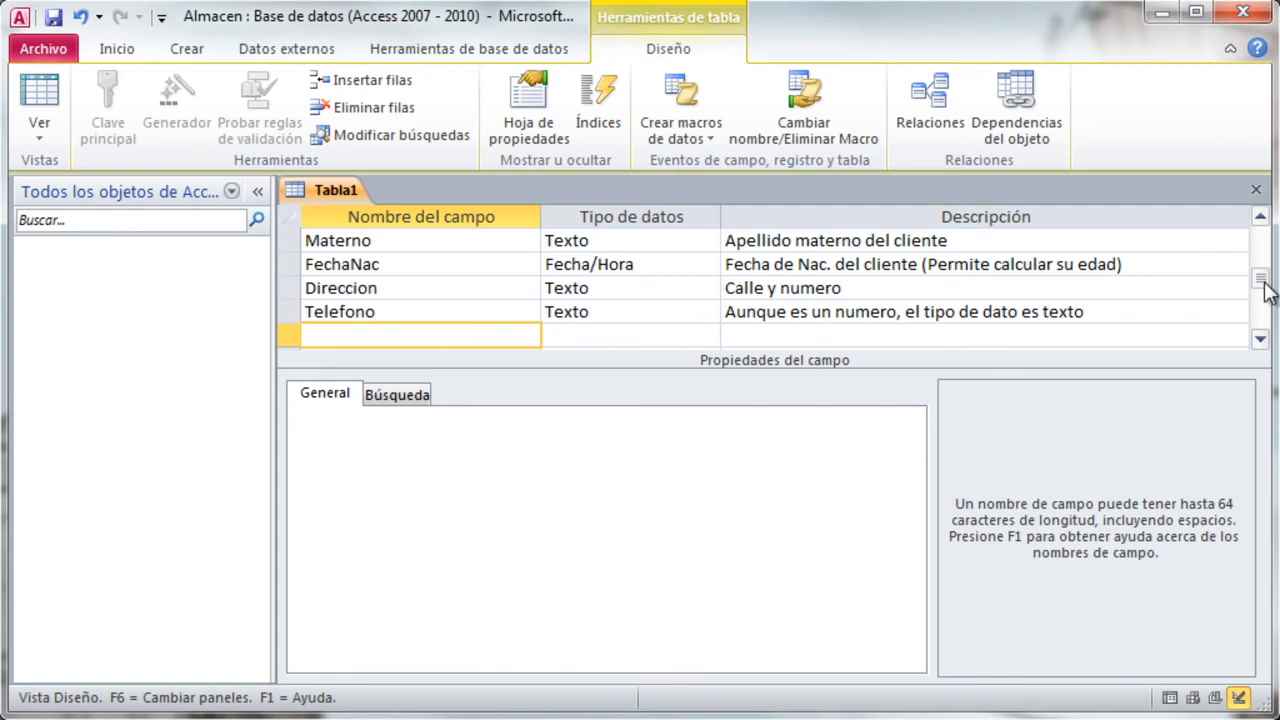
- Make the CodigoCliente field the table's primary key
left_click_drag(1262, 288, 1262, 240)
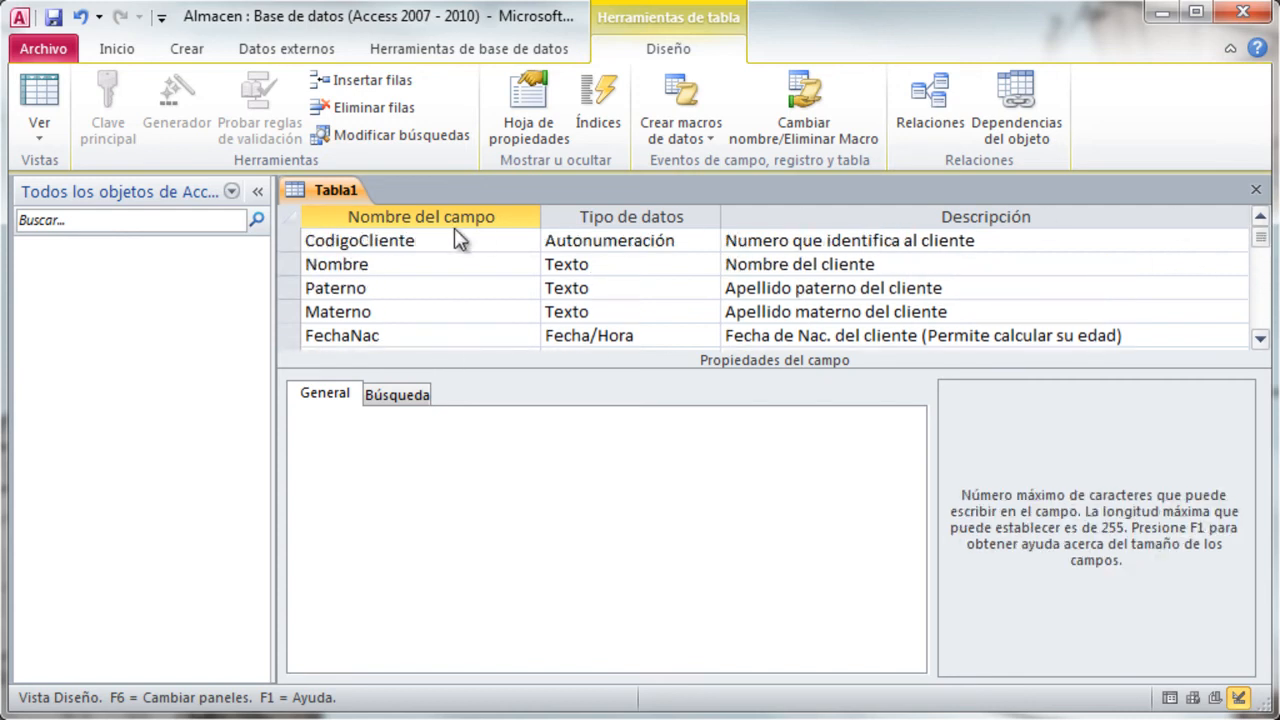
left_click(440, 240)
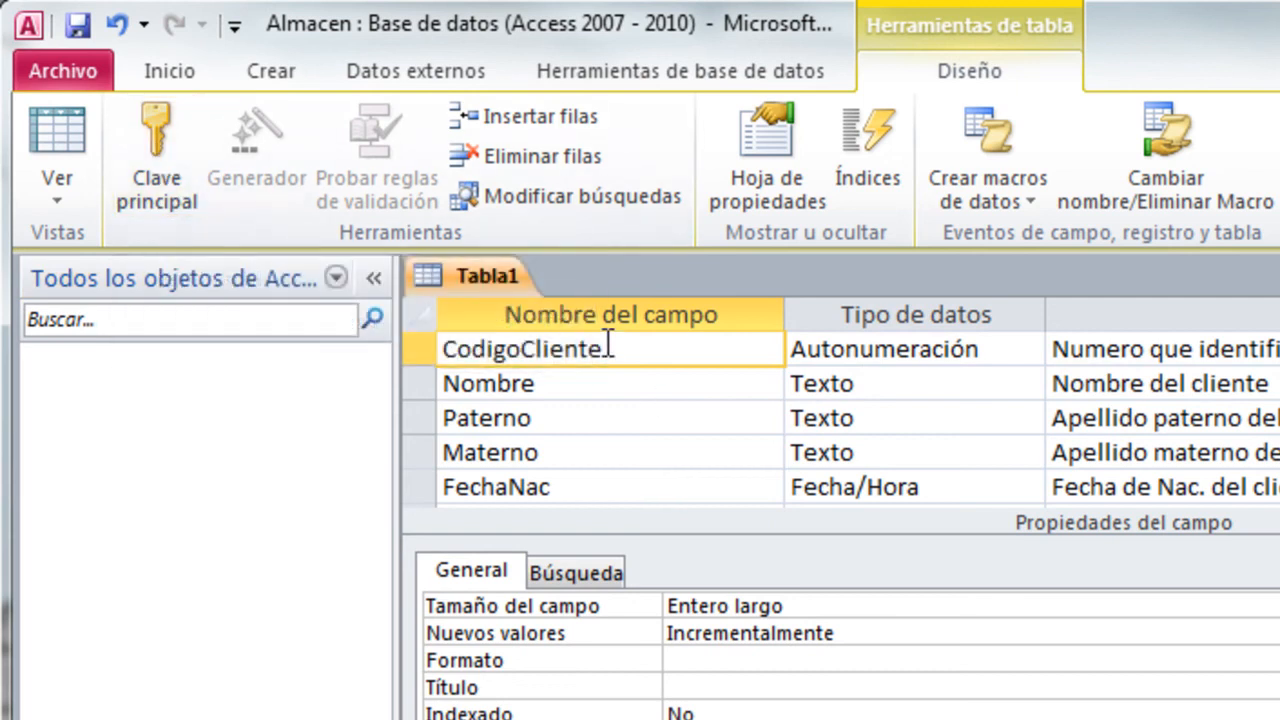
left_click(162, 152)
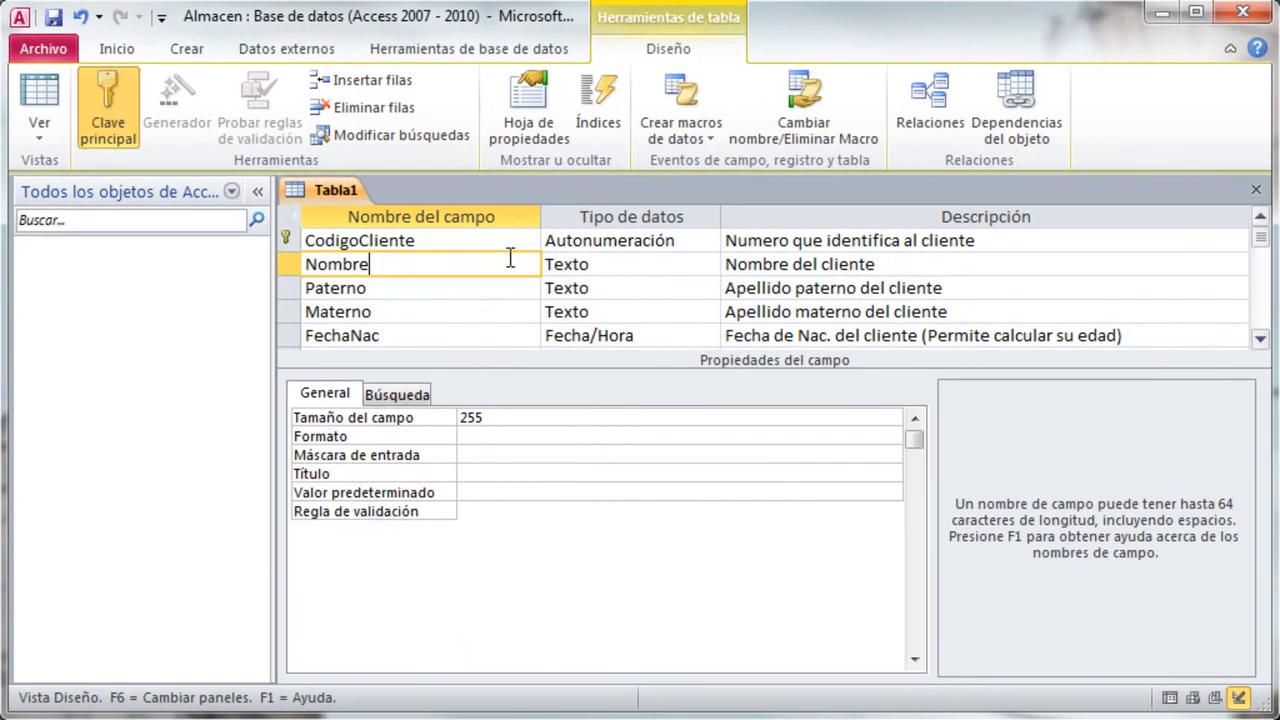
- Set the field size of the Nombre field to 30
left_click(568, 302)
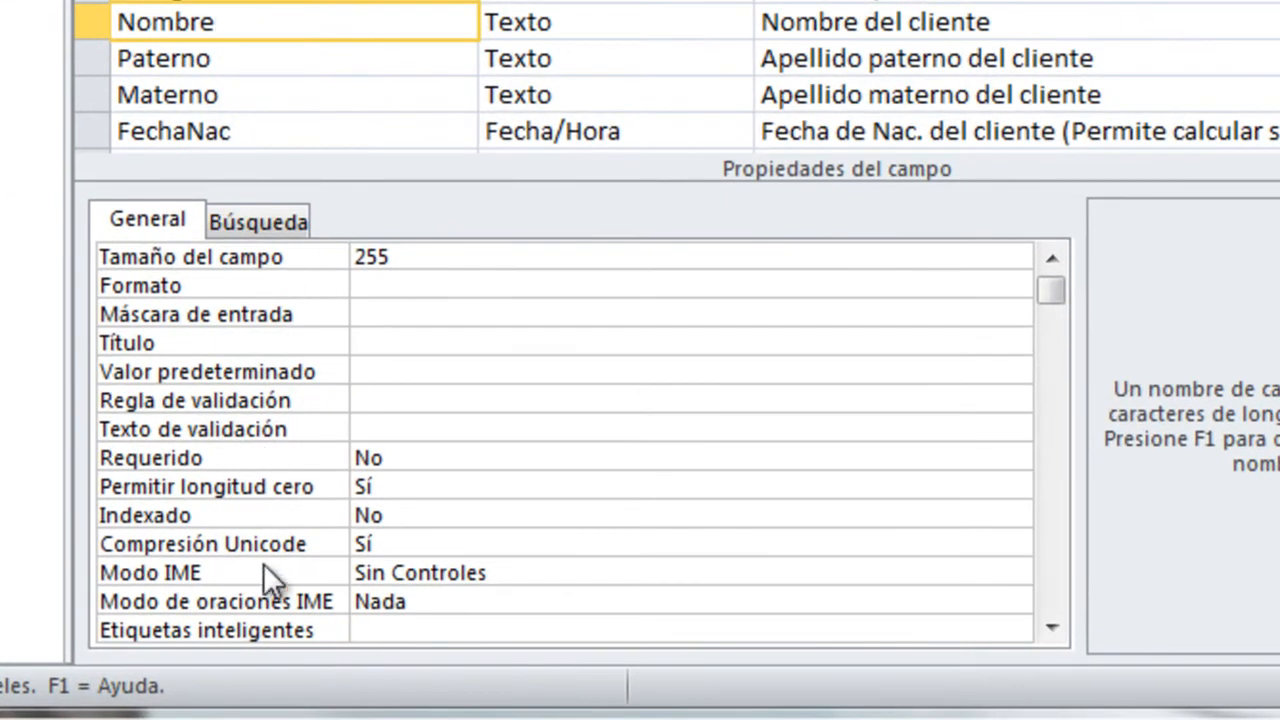
left_click(430, 264)
left_click_drag(478, 268, 310, 257)
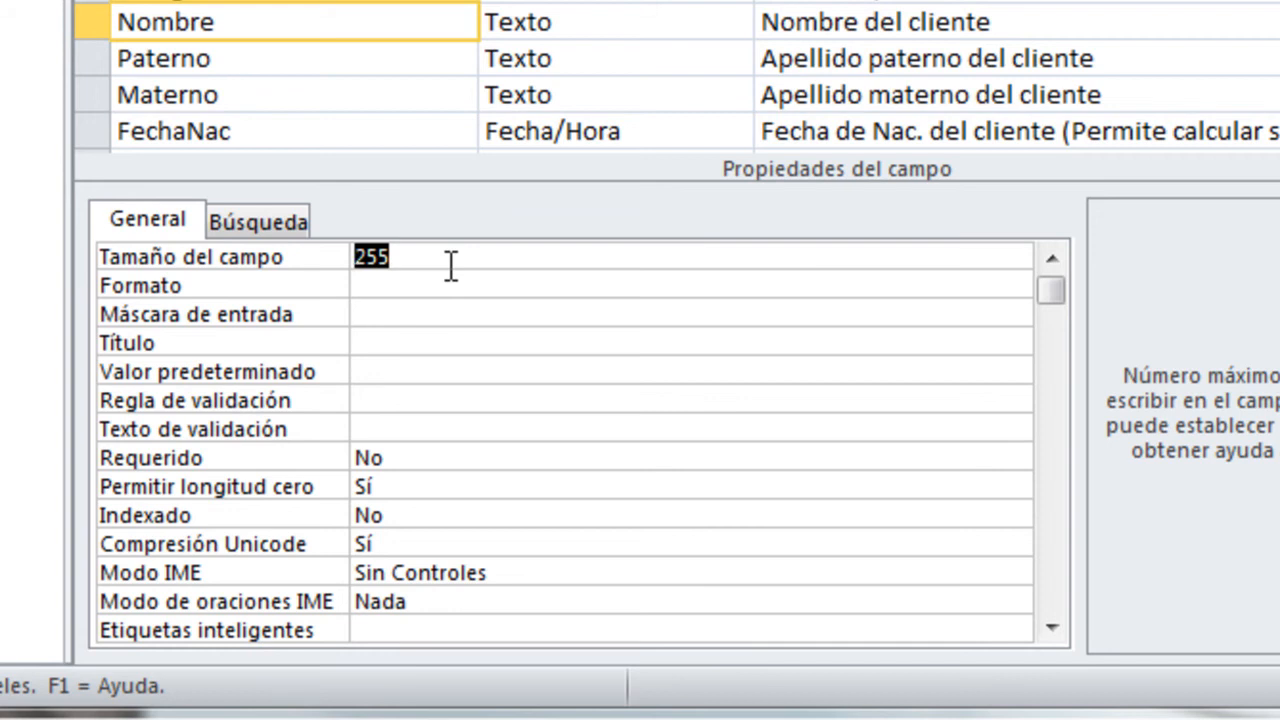
type("30")
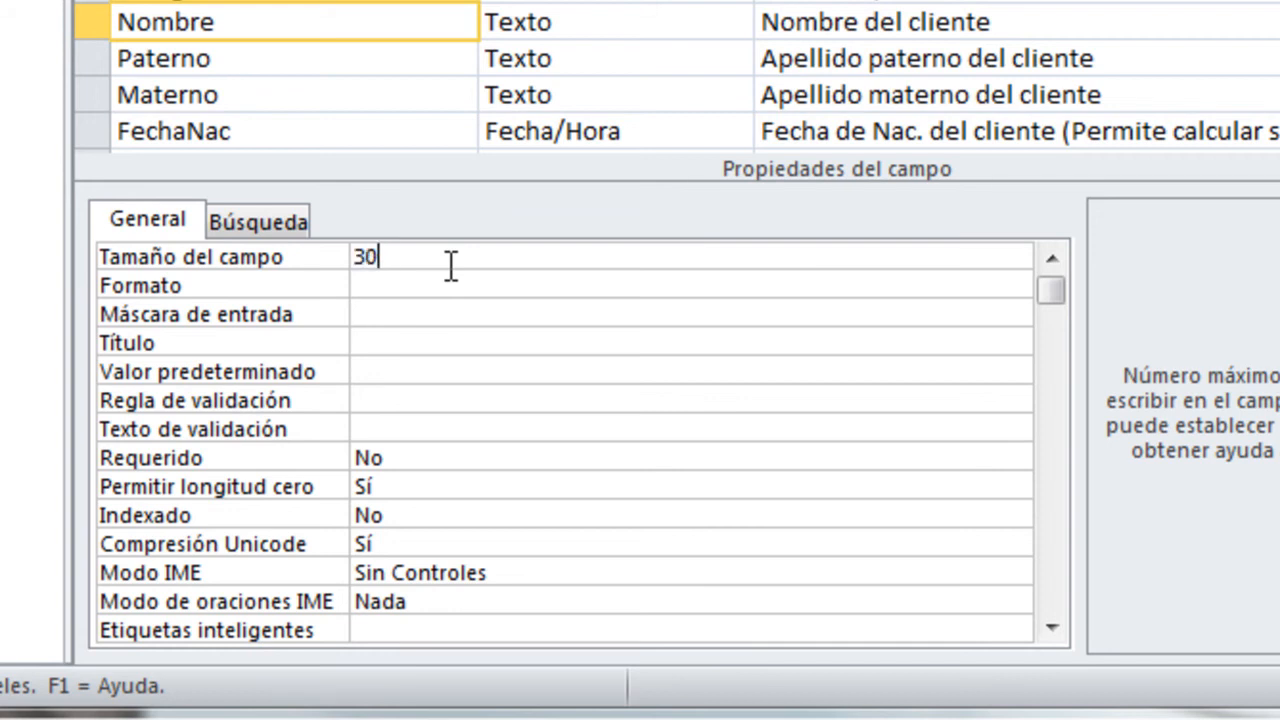
- Set the field size of both the Paterno and Materno fields to 20
left_click(374, 60)
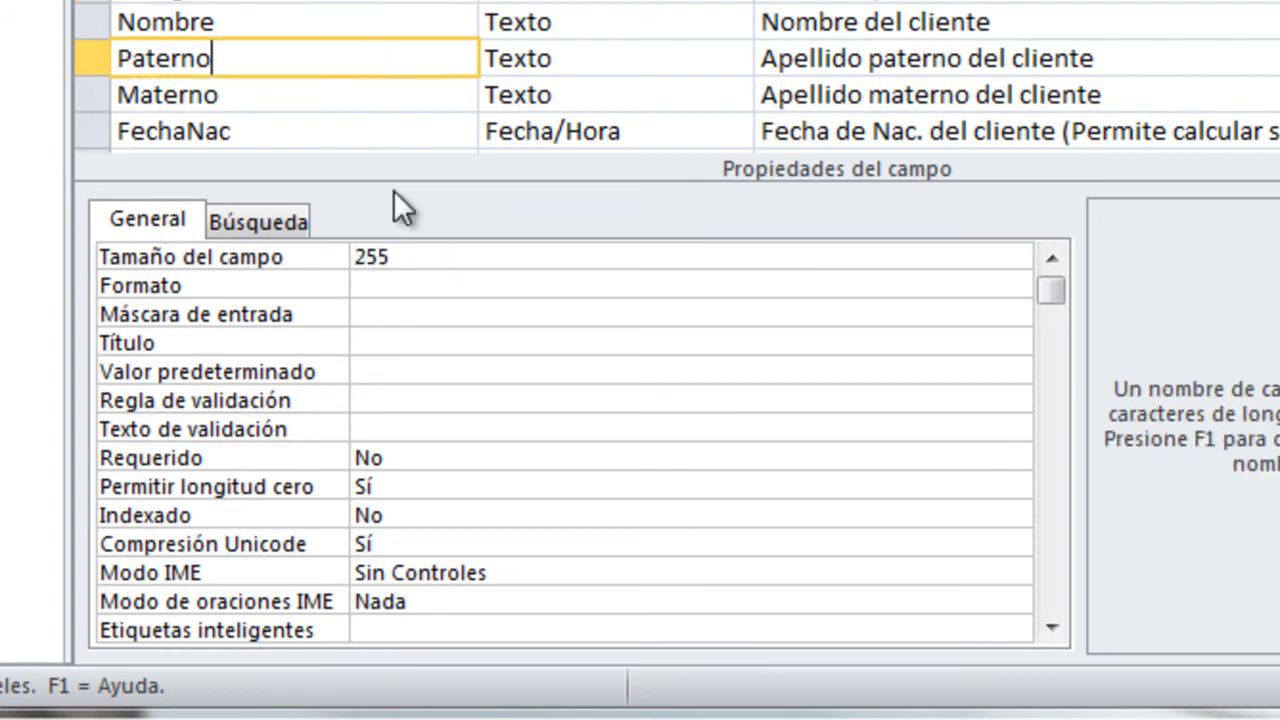
left_click_drag(441, 257, 270, 258)
type("20")
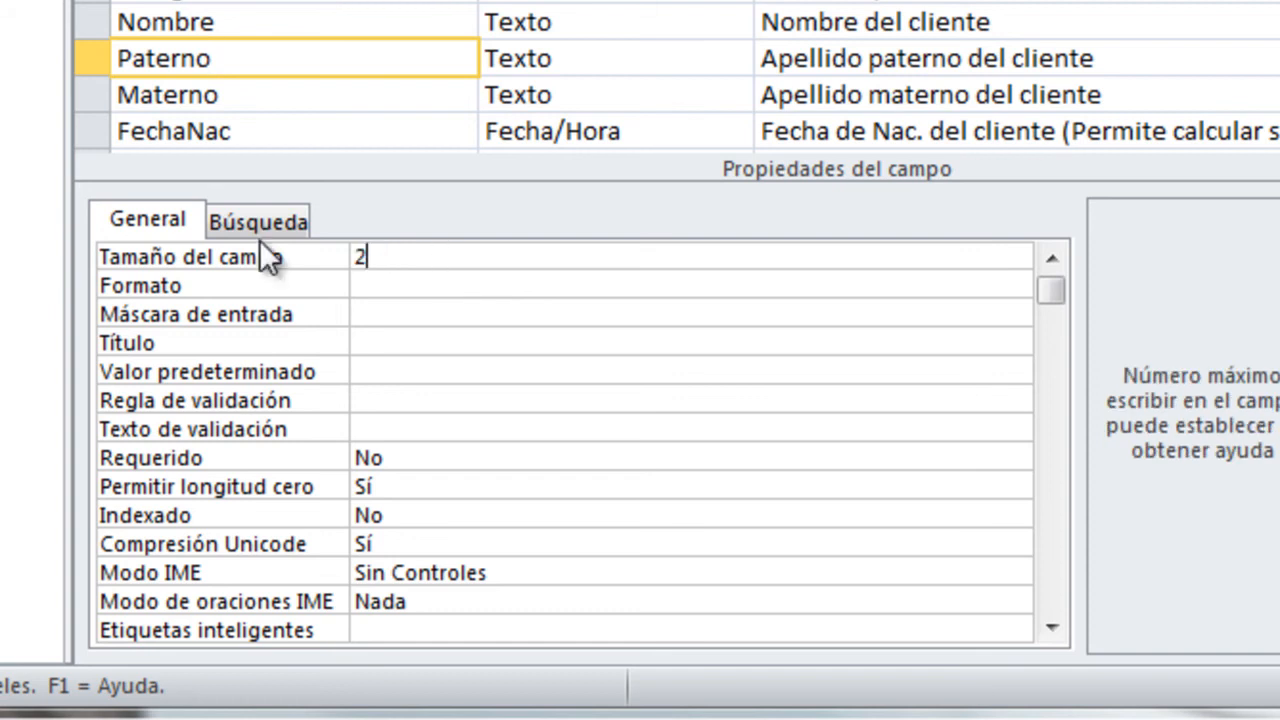
left_click(254, 94)
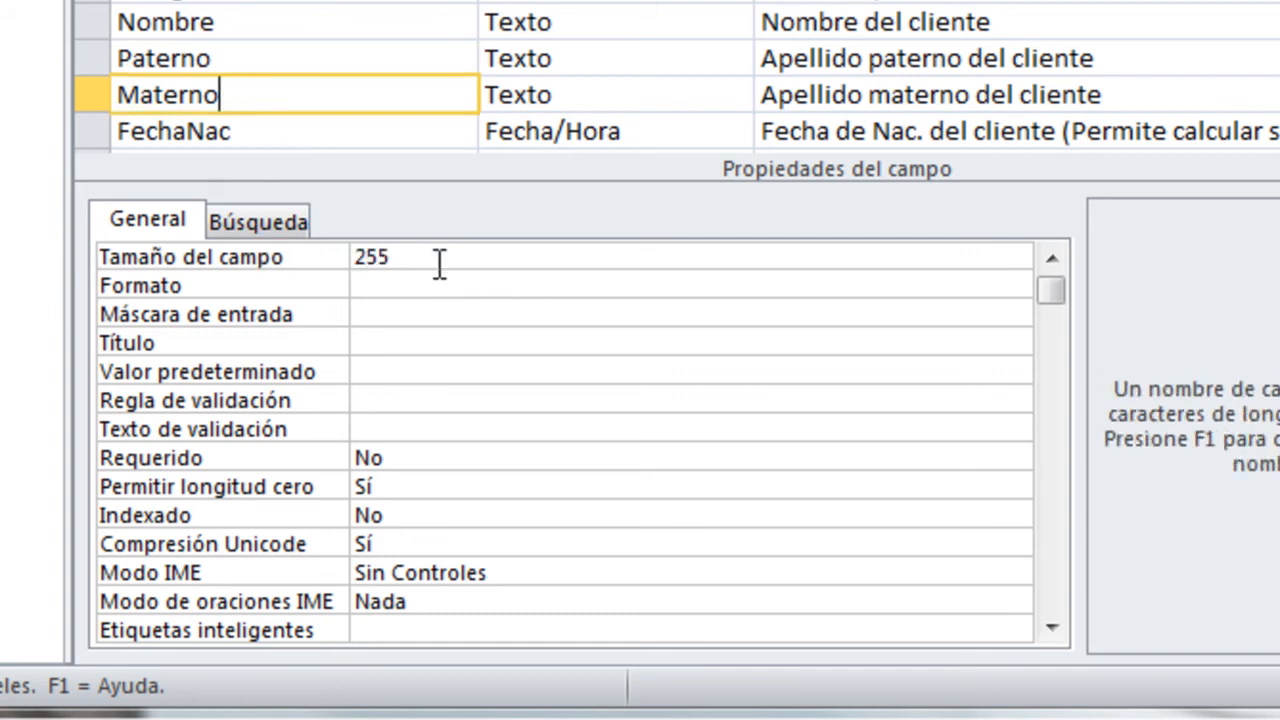
left_click_drag(437, 262, 244, 252)
type("20")
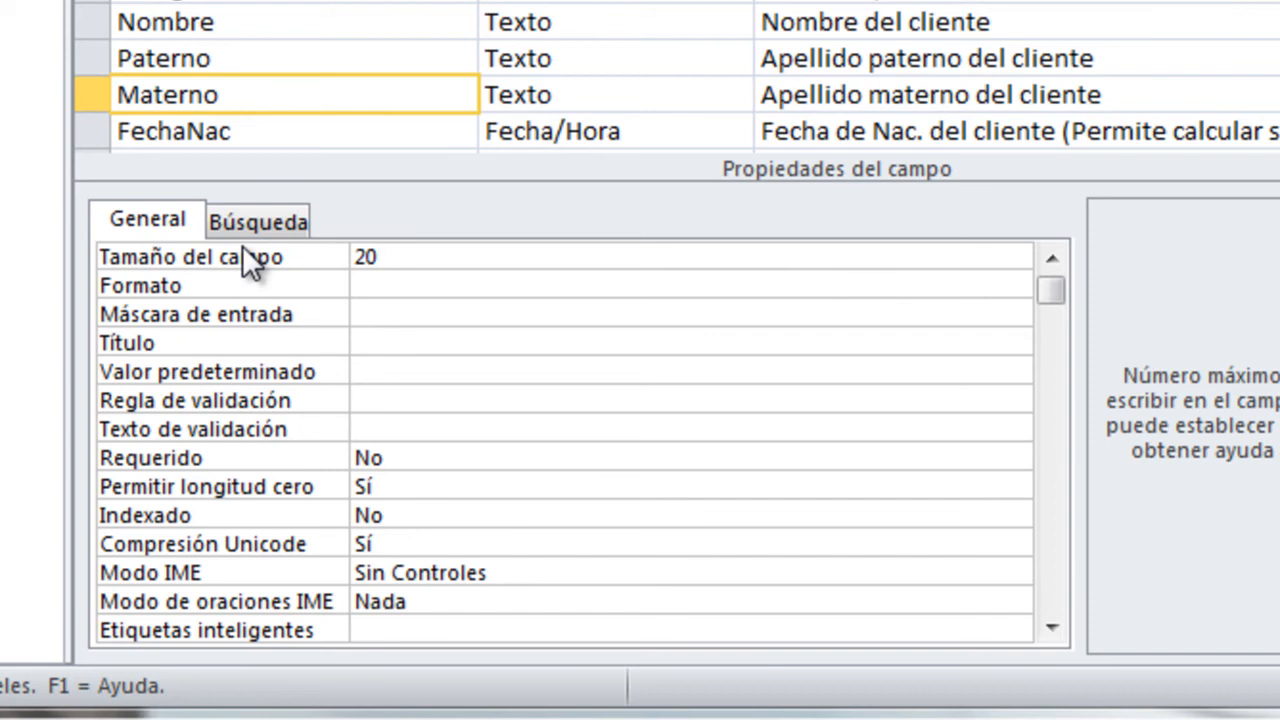
- Set the field size of the Direccion field to 40
left_click(228, 131)
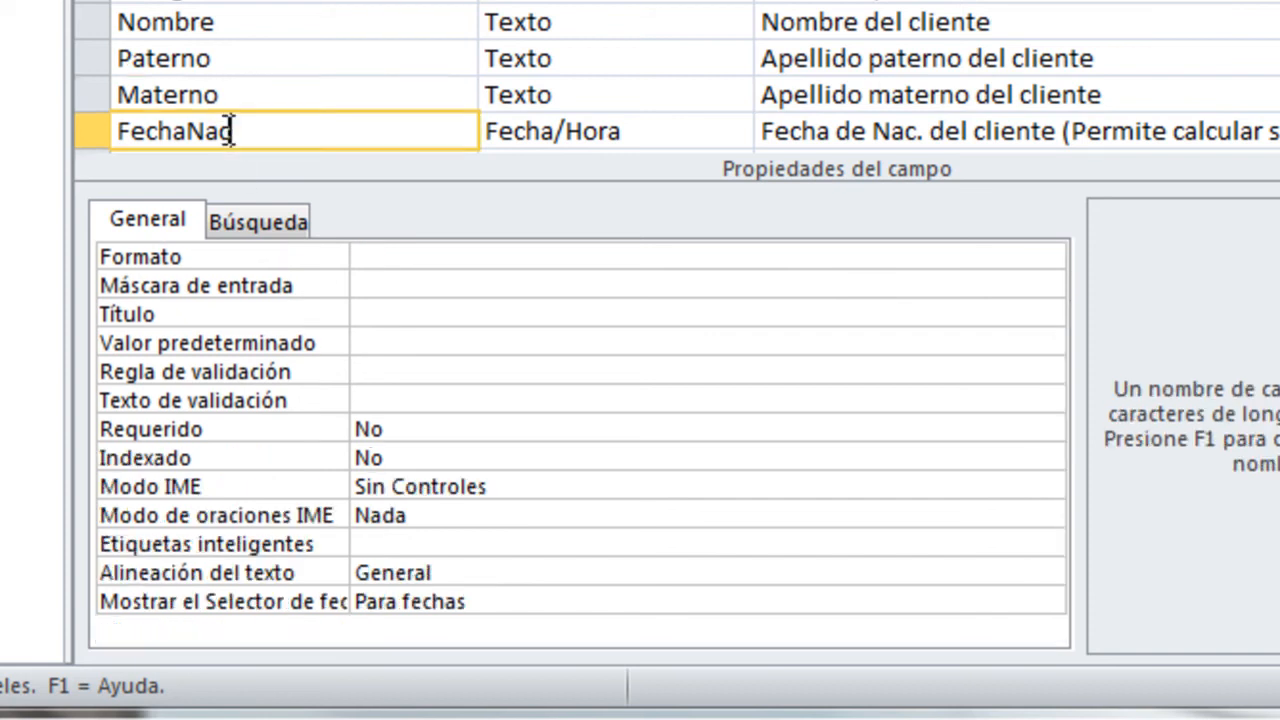
scroll(227, 130, "down", 1)
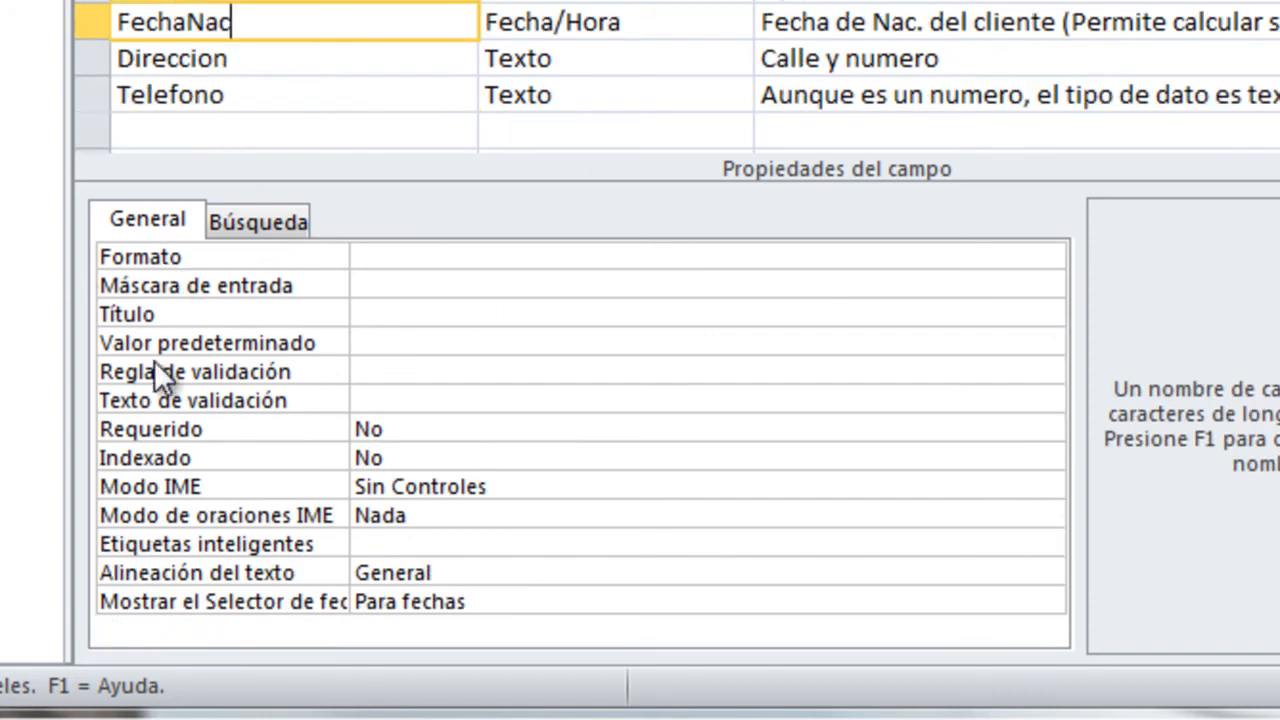
left_click(360, 58)
left_click(407, 282)
left_click(407, 257)
double_click(407, 257)
type("40")
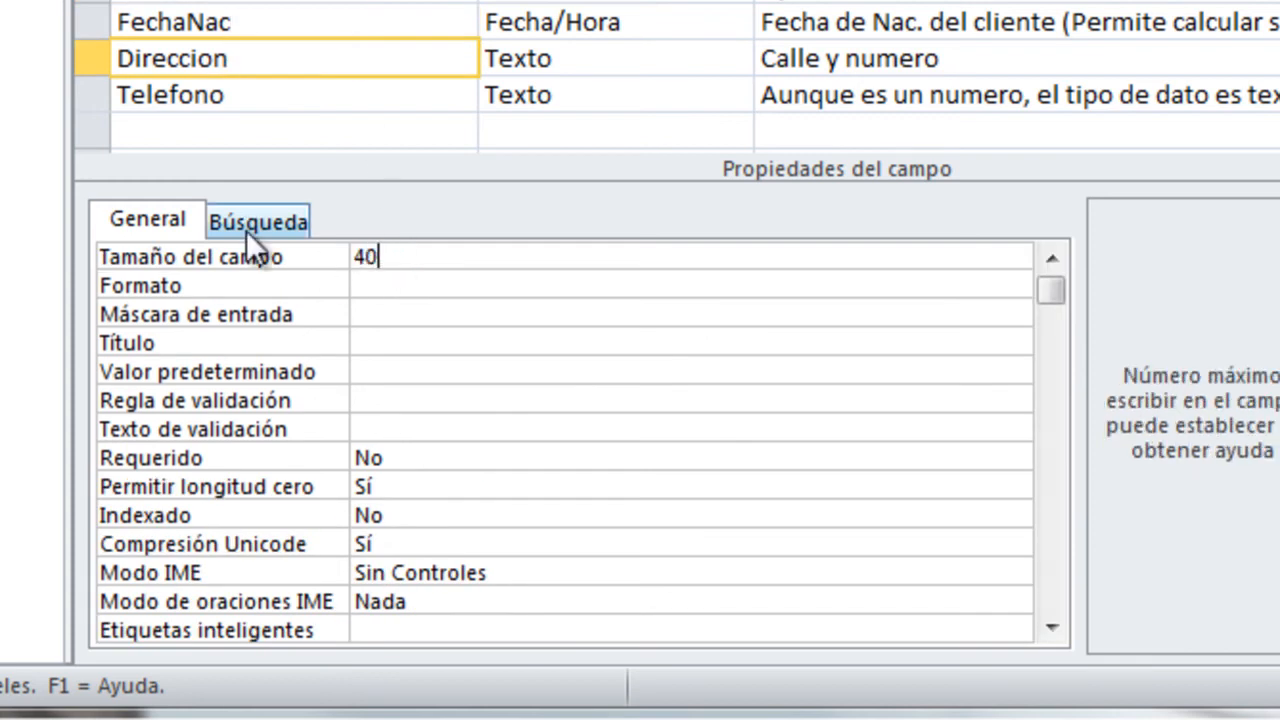
- Set the field size of the Telefono field to 10
left_click(262, 104)
left_click(423, 250)
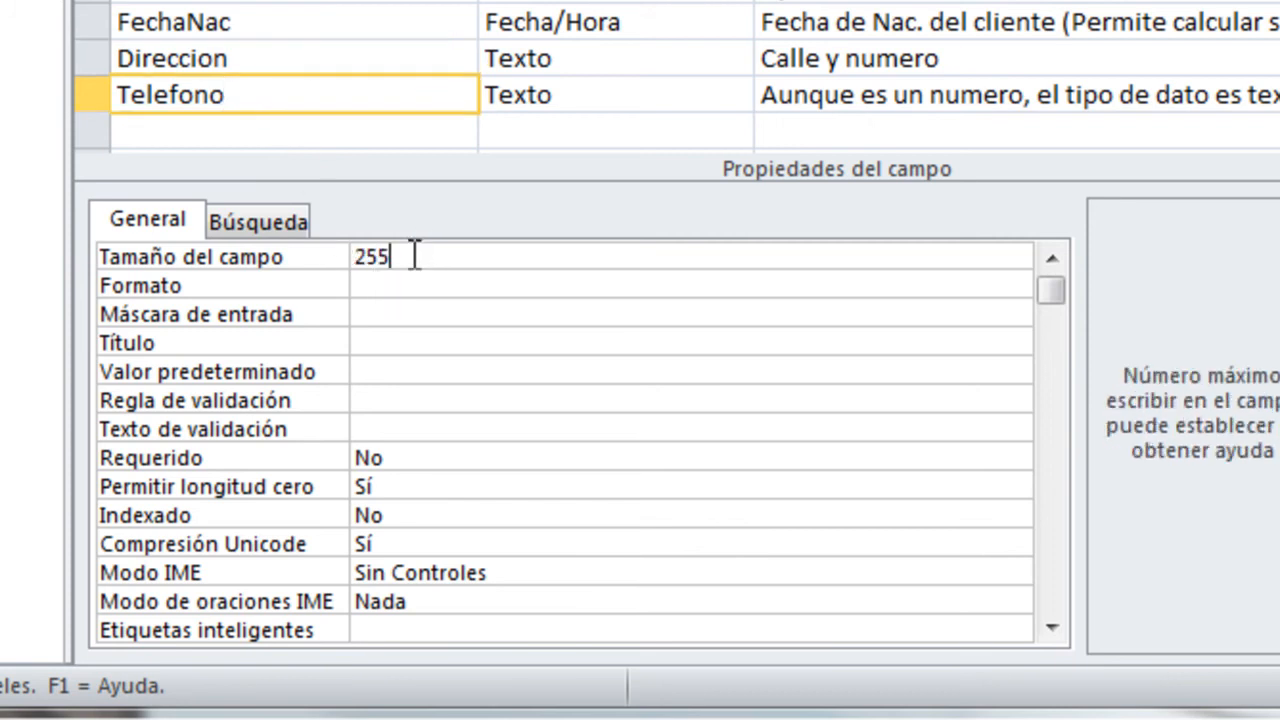
left_click(198, 255)
type("10")
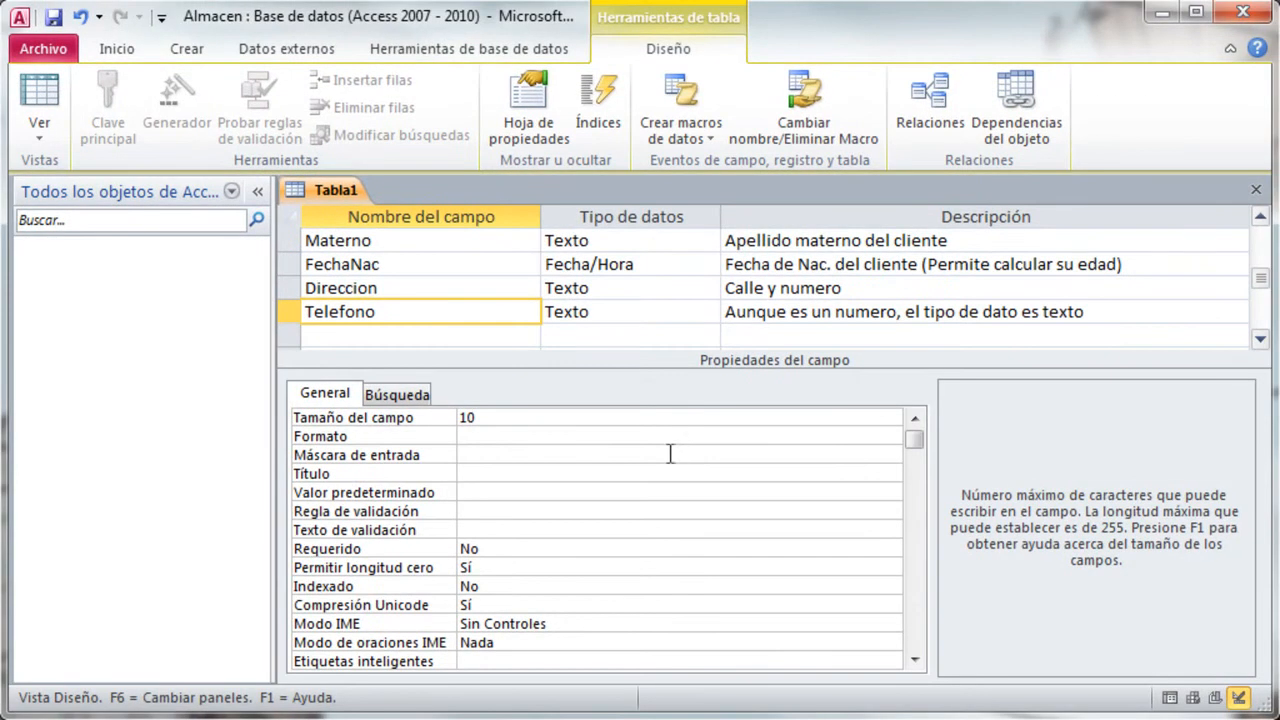
left_click_drag(1260, 282, 1262, 245)
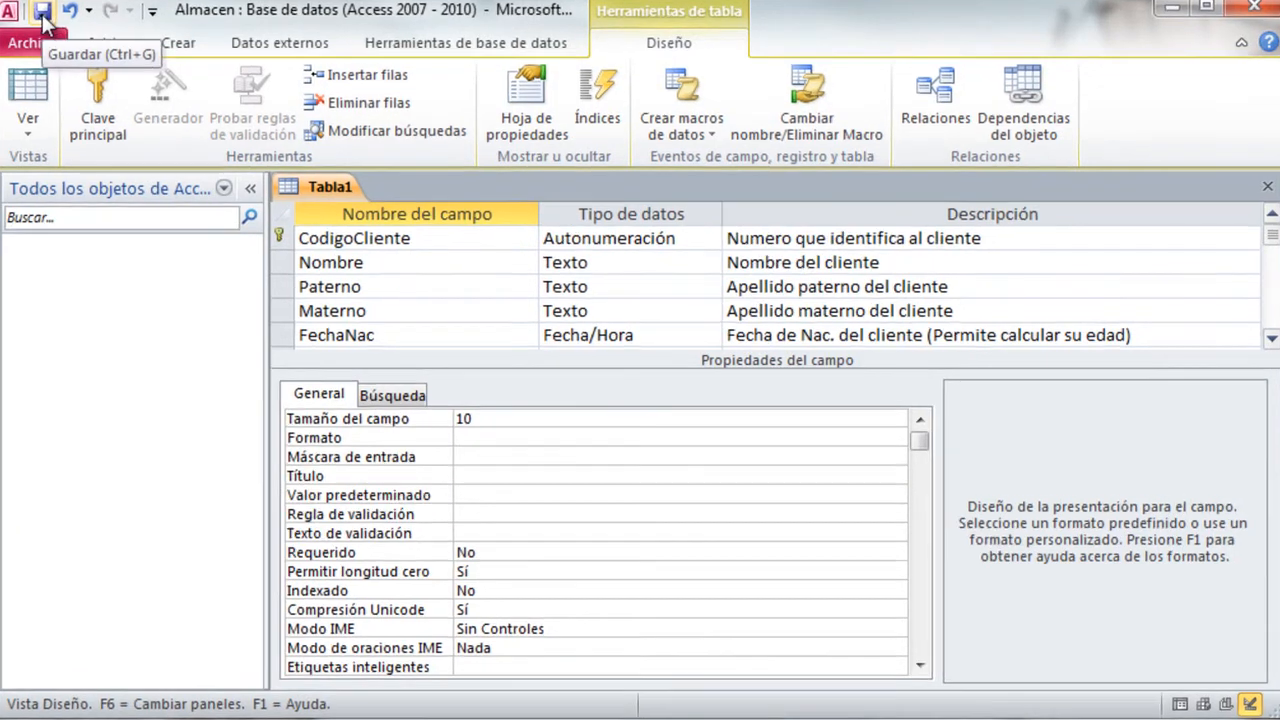
- Save the new table under the name Clientes
left_click(54, 18)
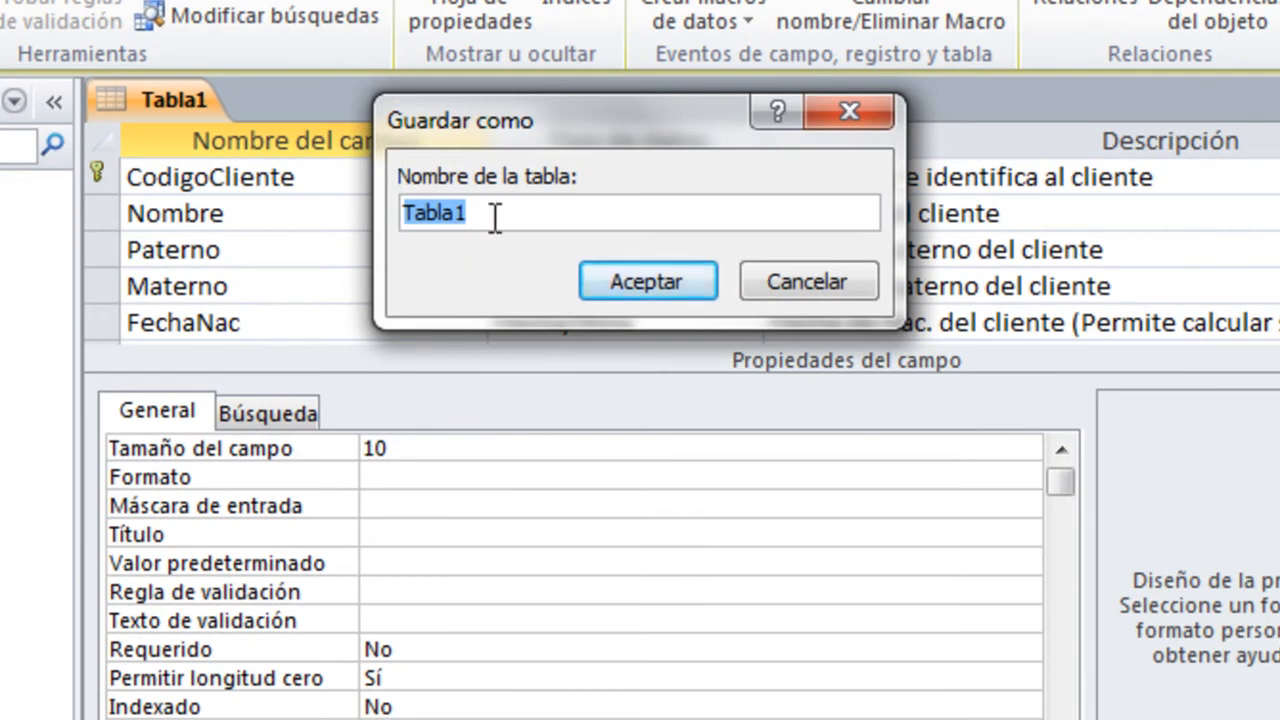
type("Clientes")
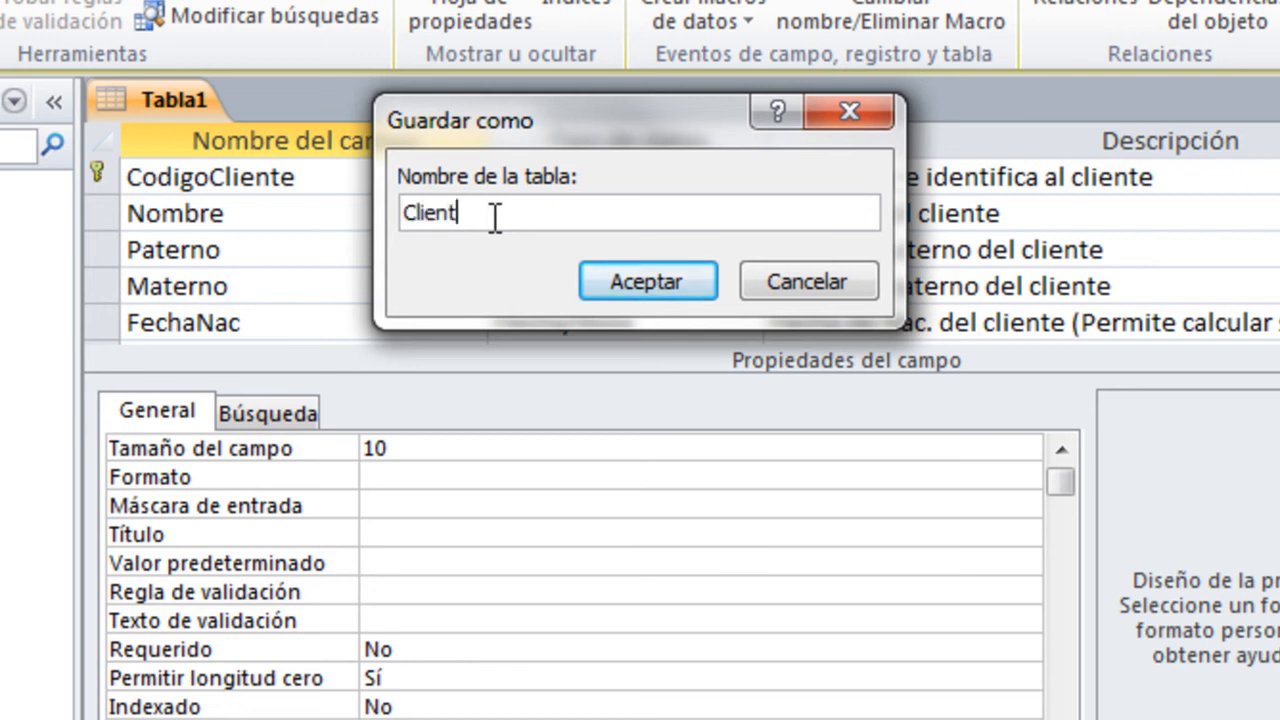
left_click(663, 283)
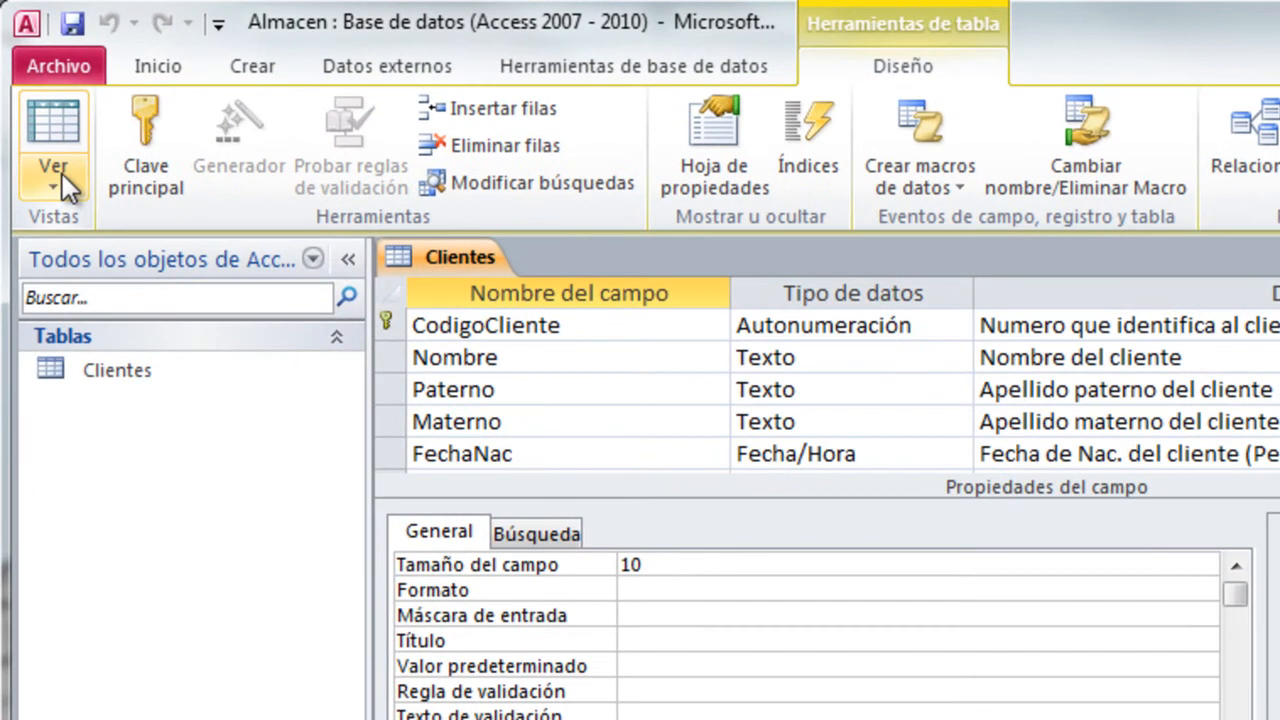
- Switch the Clientes table to Datasheet view and go through the fields of its empty new record
left_click(44, 135)
left_click(77, 236)
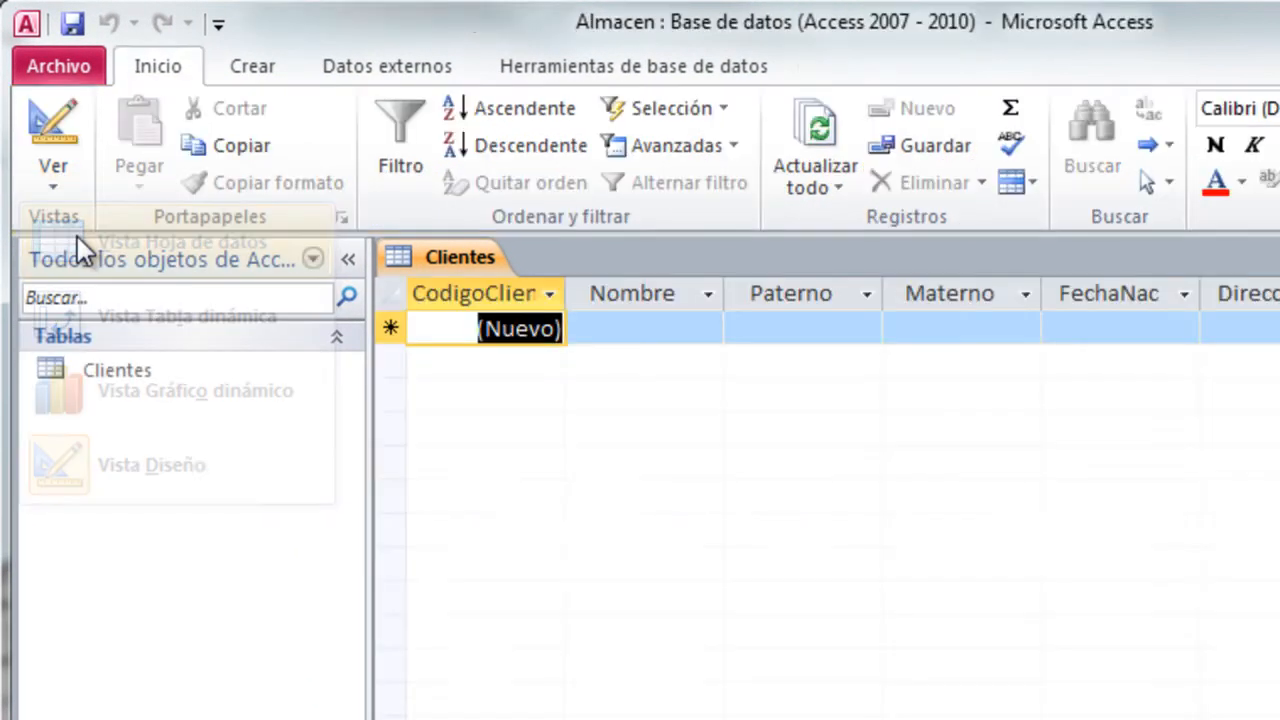
left_click(688, 327)
left_click(804, 327)
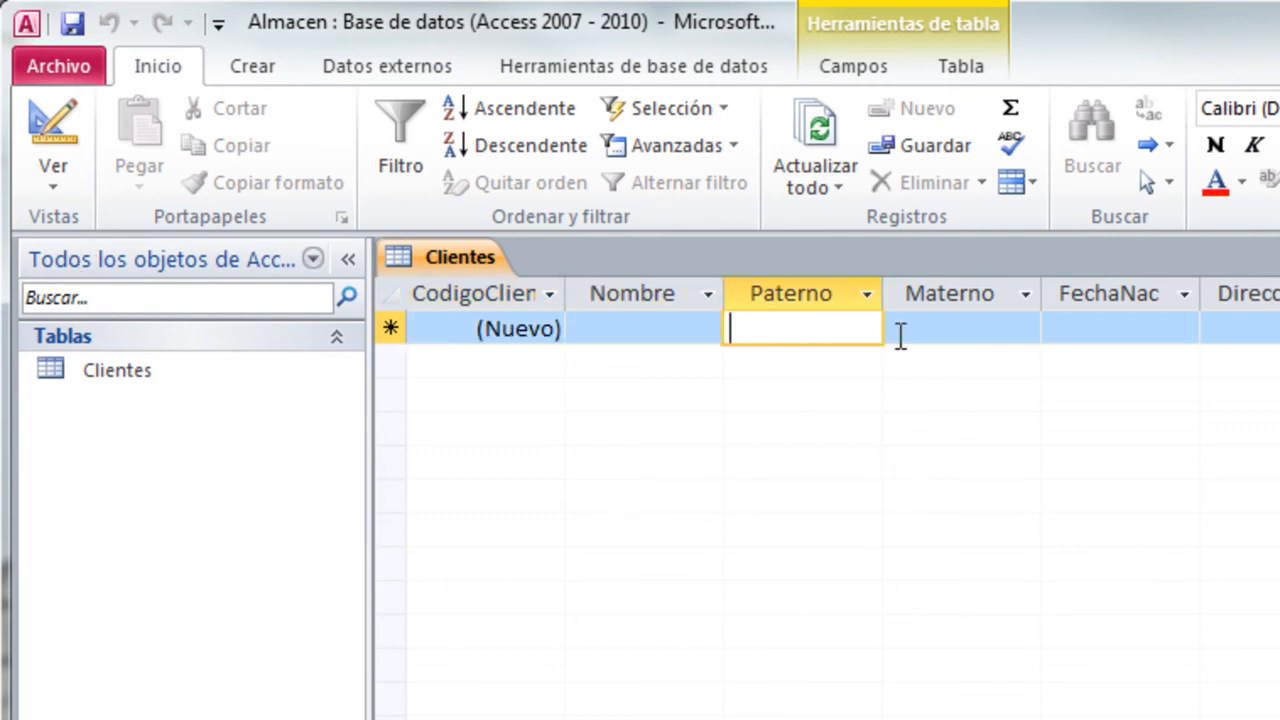
left_click(987, 330)
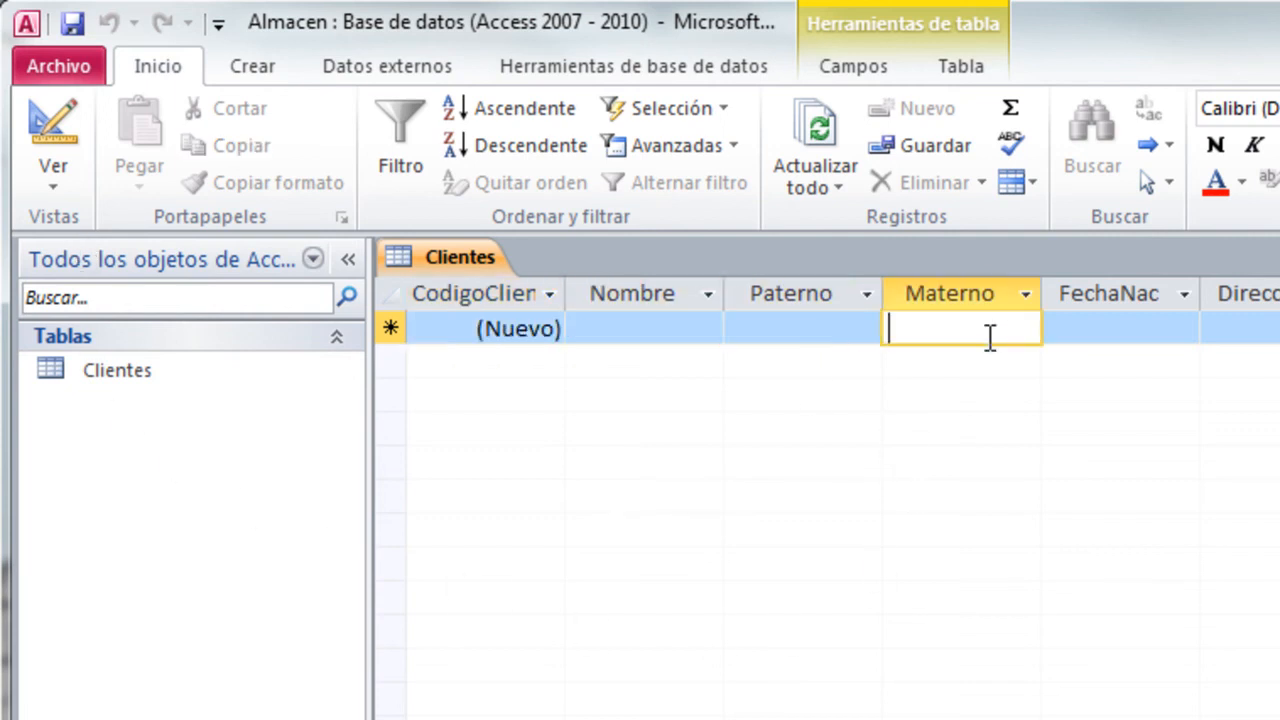
left_click(1134, 330)
left_click(1205, 327)
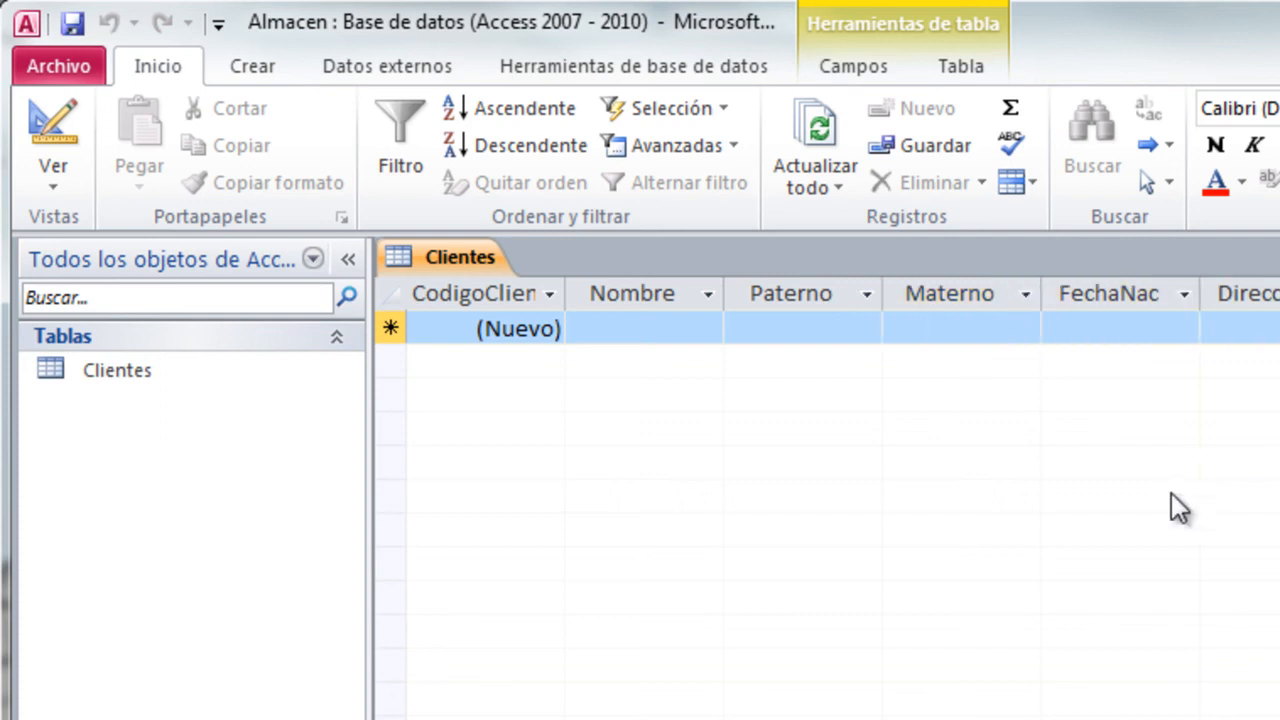
left_click(638, 325)
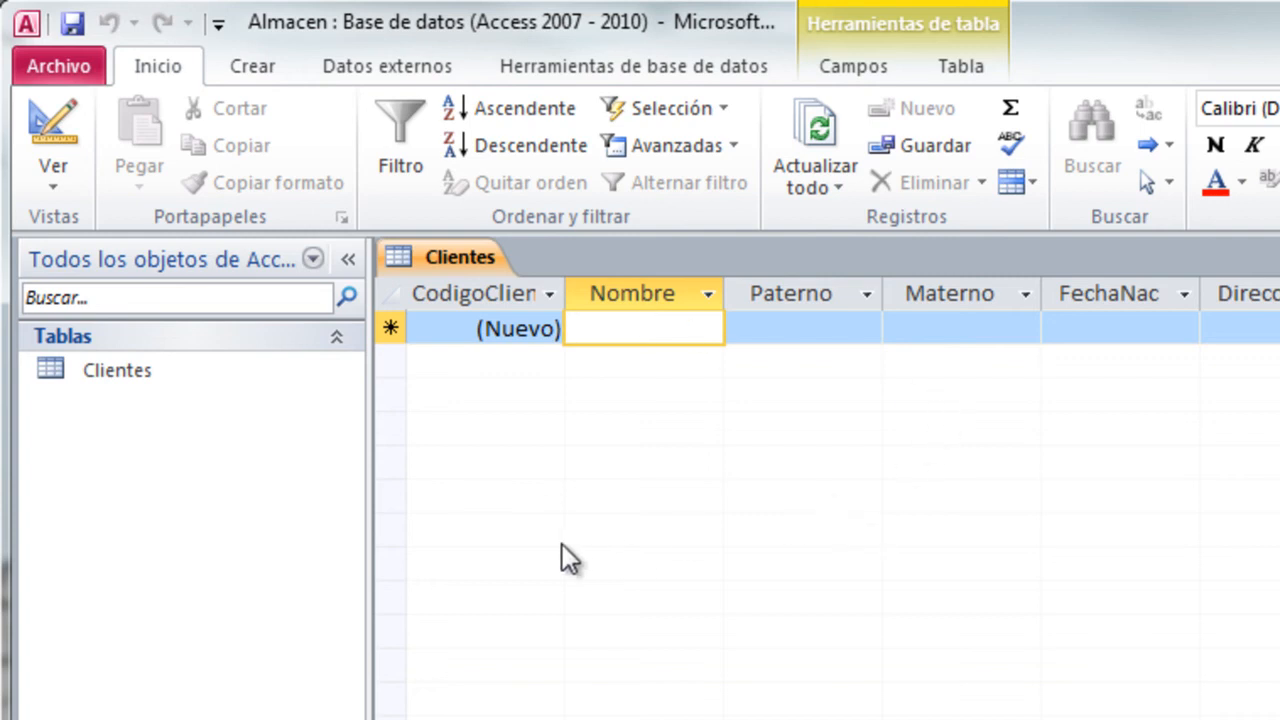
- Review the Clientes field definitions in Design view and return the table to Datasheet view
left_click(70, 128)
left_click(1120, 423)
scroll(943, 530, "down", 3)
scroll(943, 530, "up", 3)
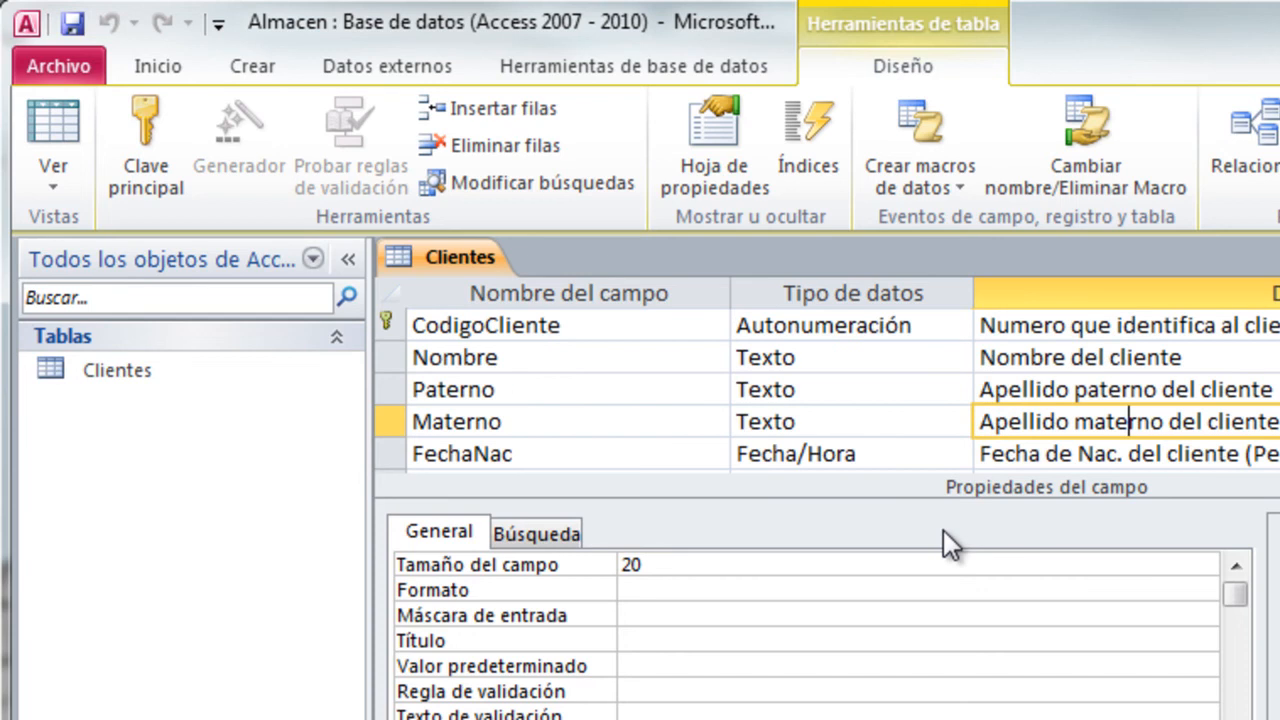
left_click(57, 125)
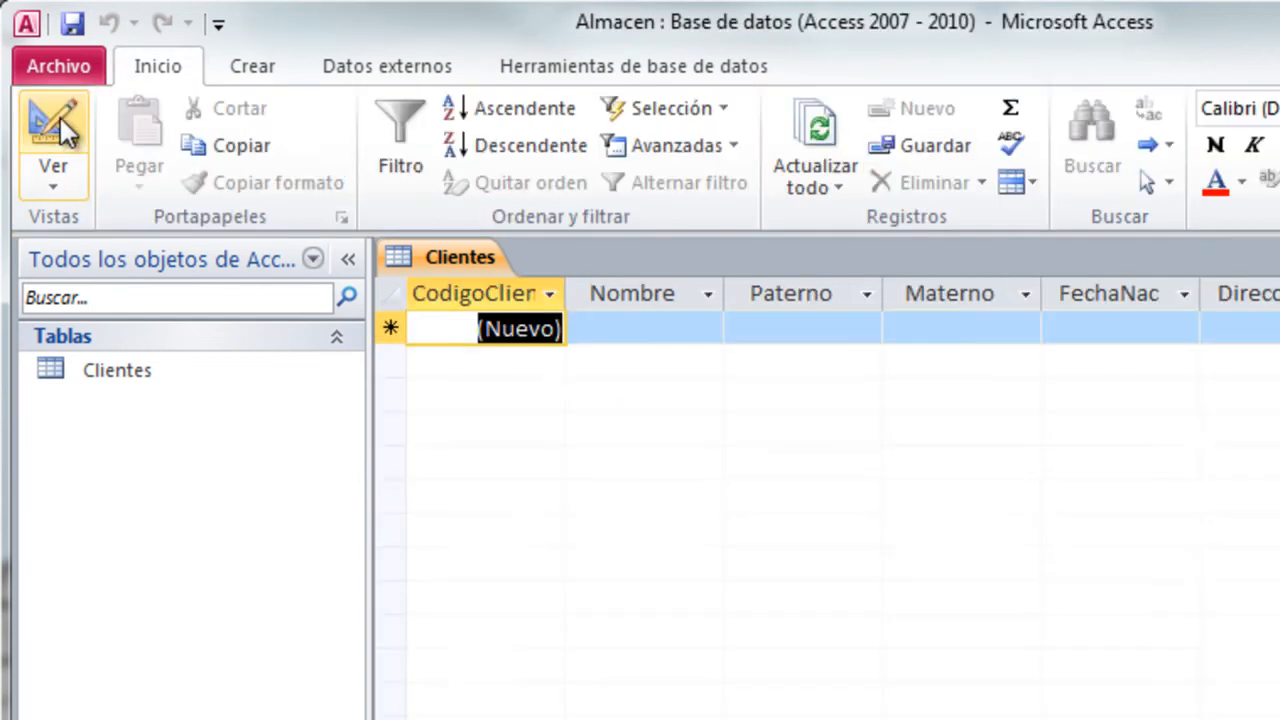
left_click(56, 186)
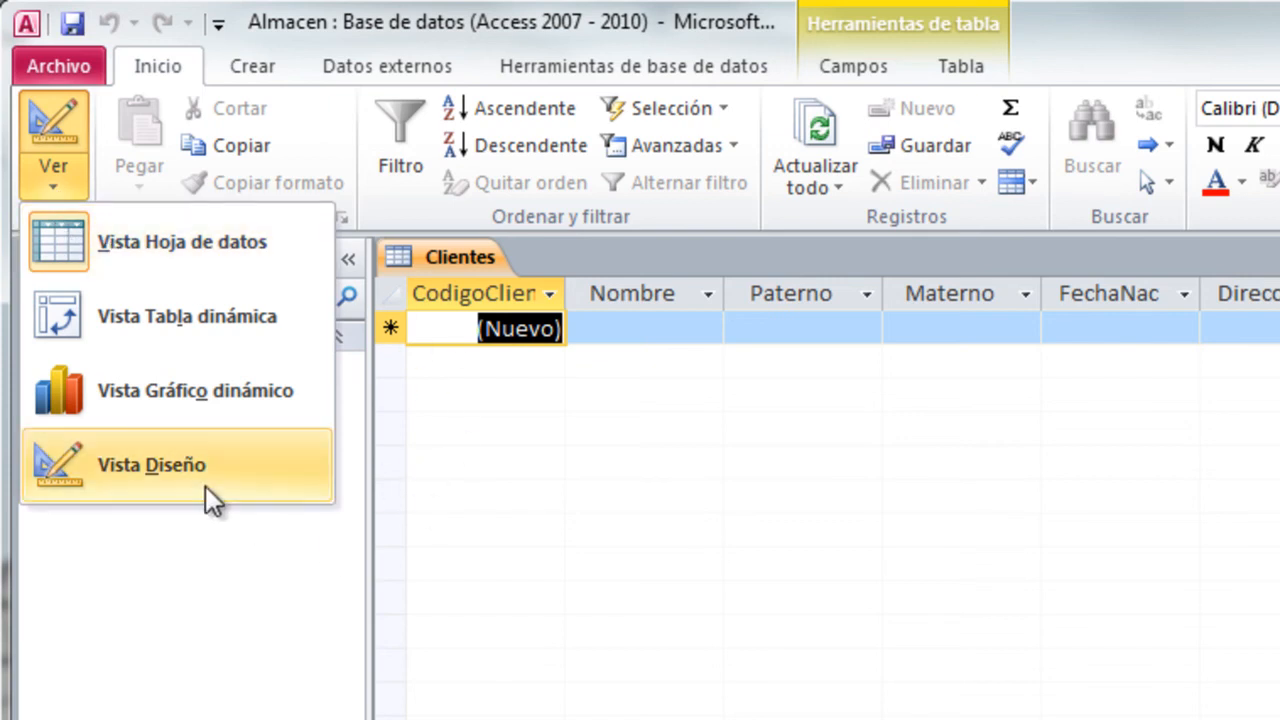
left_click(222, 251)
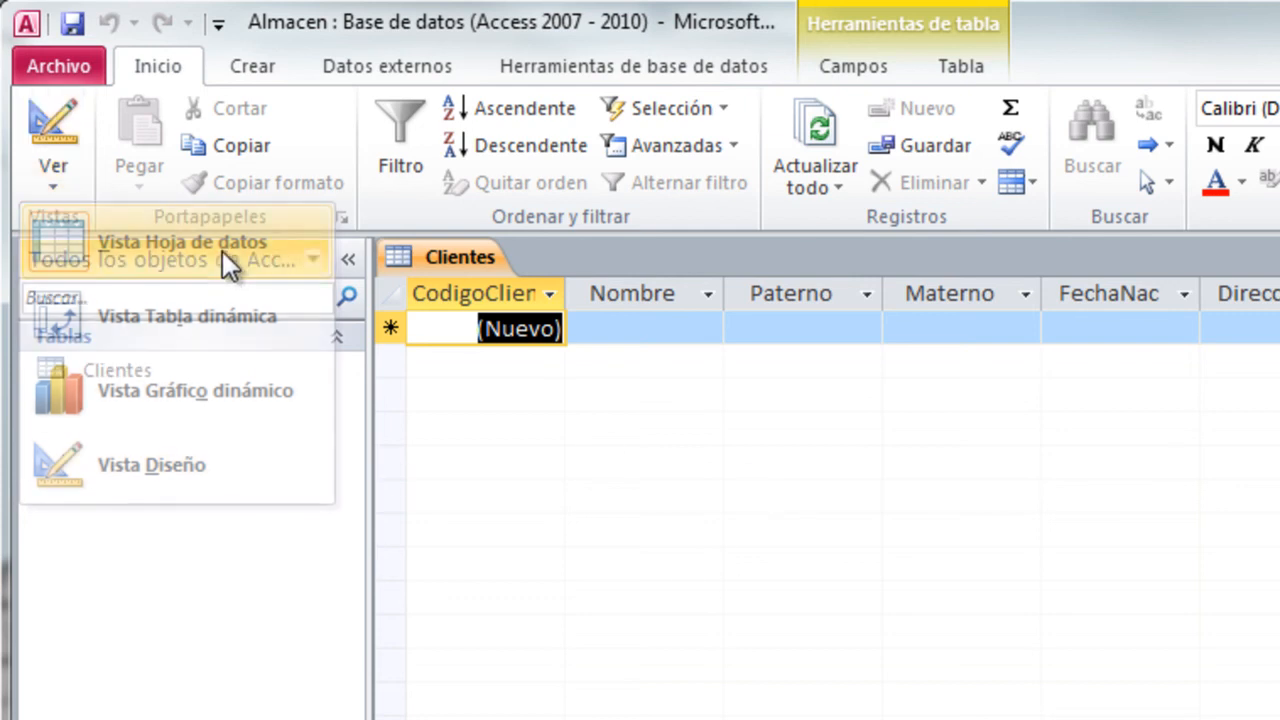
- Examine the table tools and the field properties offered for the FechaNac, CodigoCliente and Nombre fields
left_click(1110, 333)
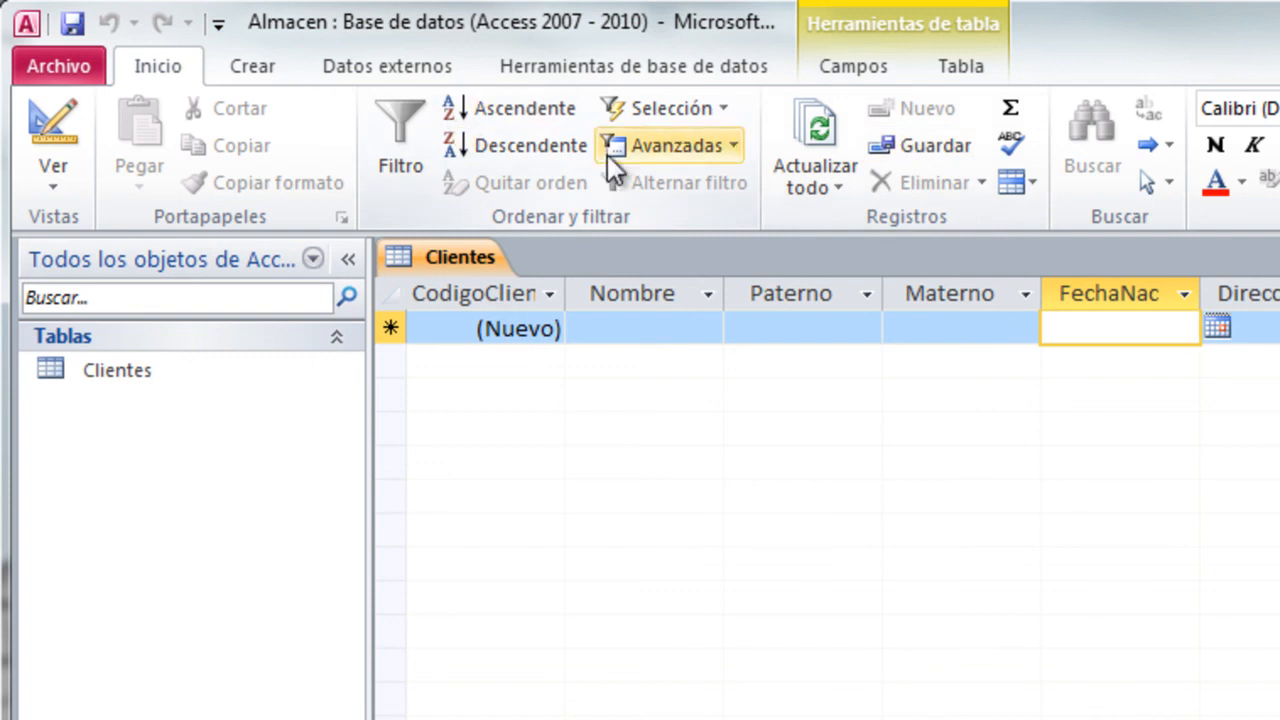
left_click(858, 70)
left_click(925, 67)
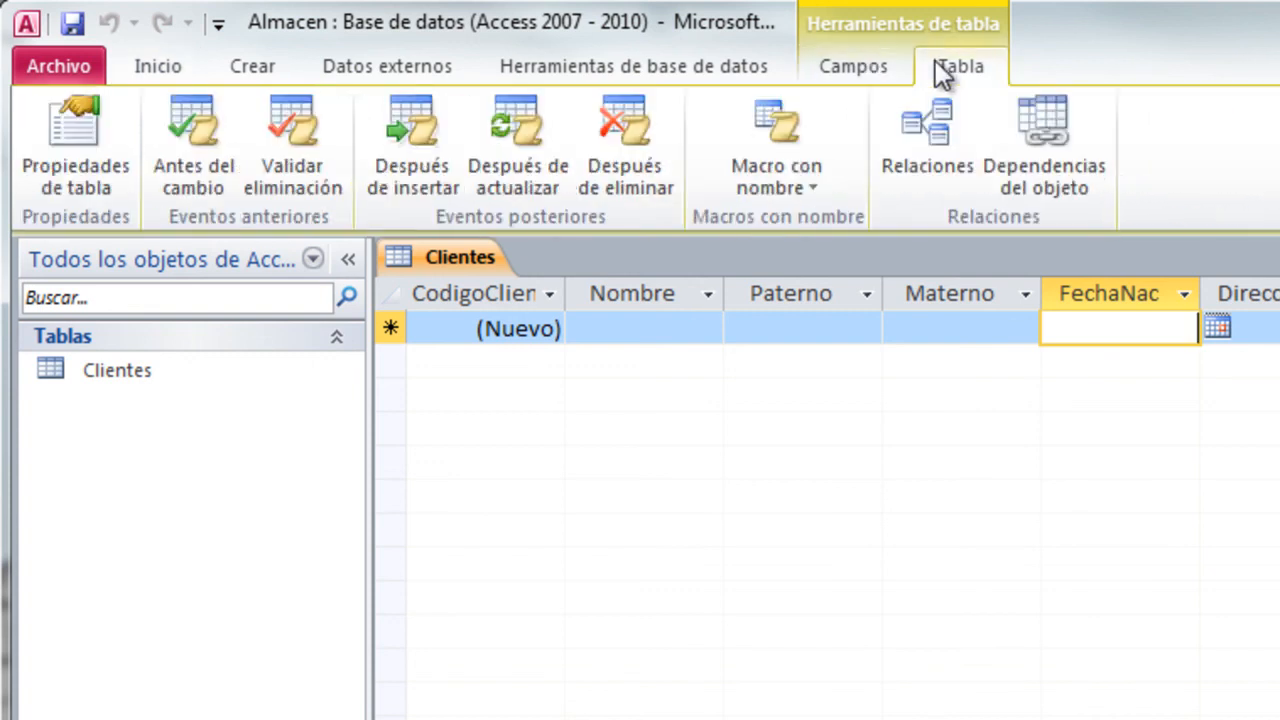
left_click(862, 64)
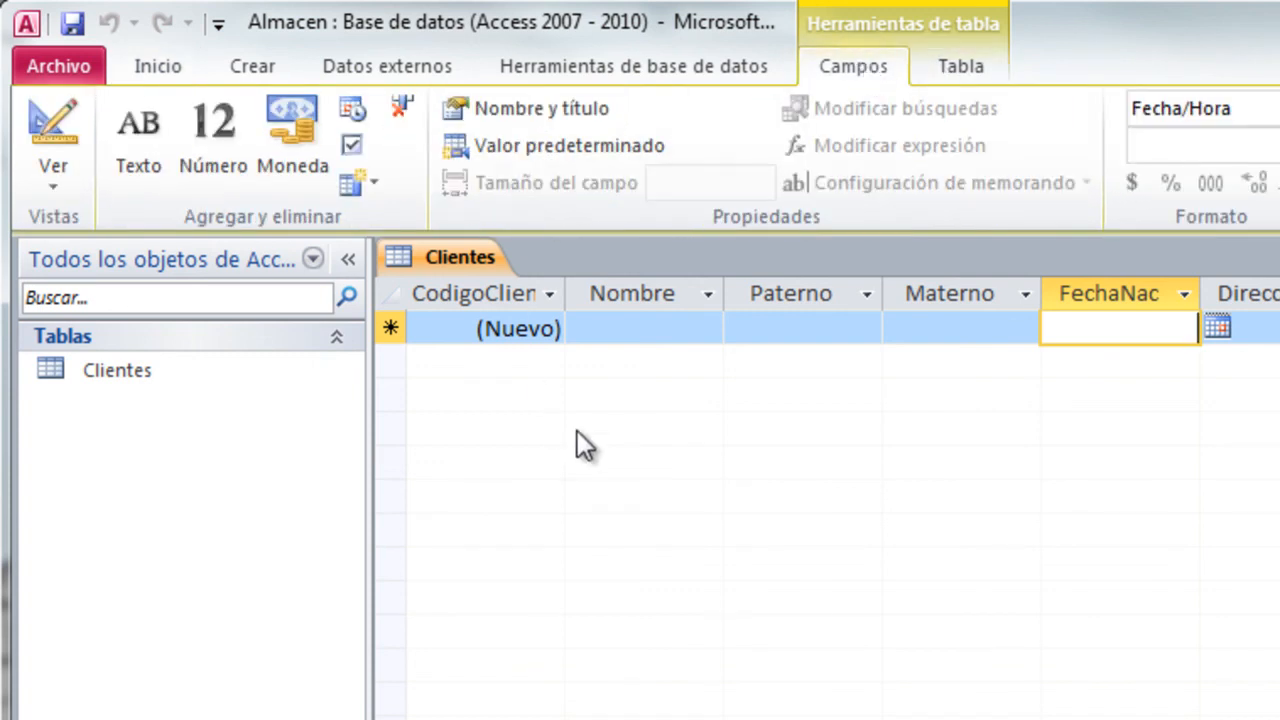
left_click(521, 322)
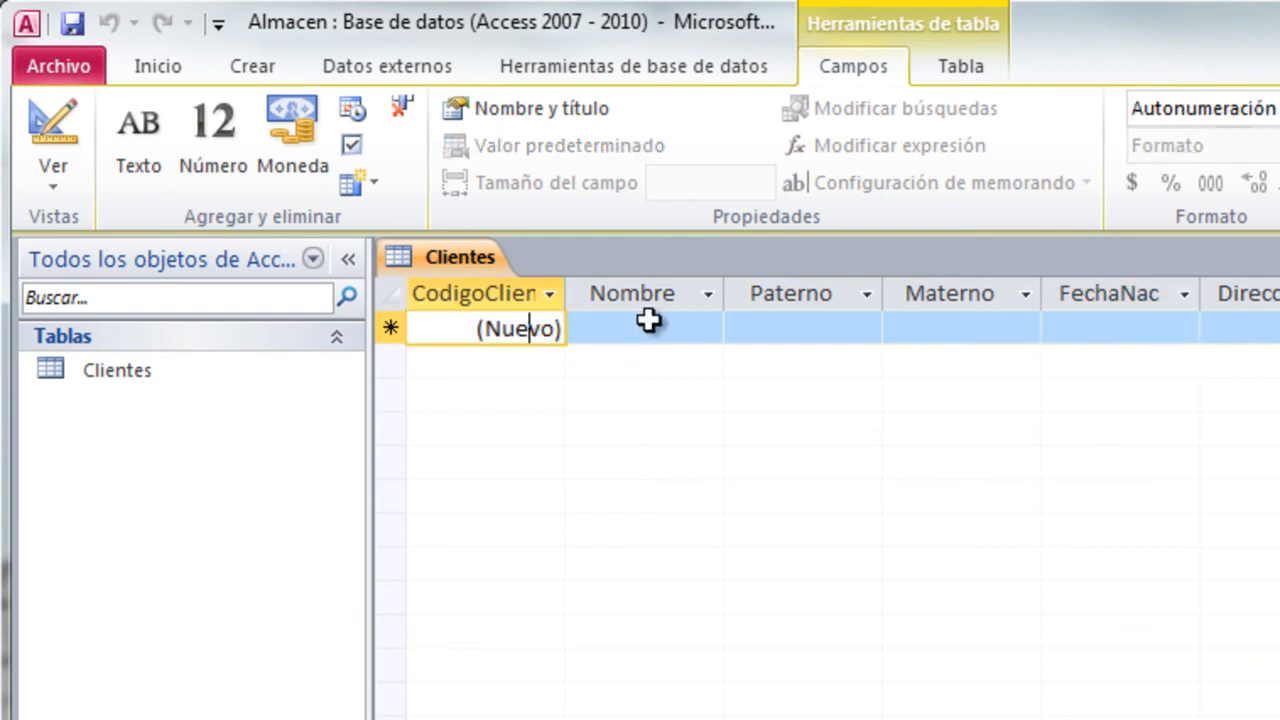
left_click(650, 312)
left_click(650, 314)
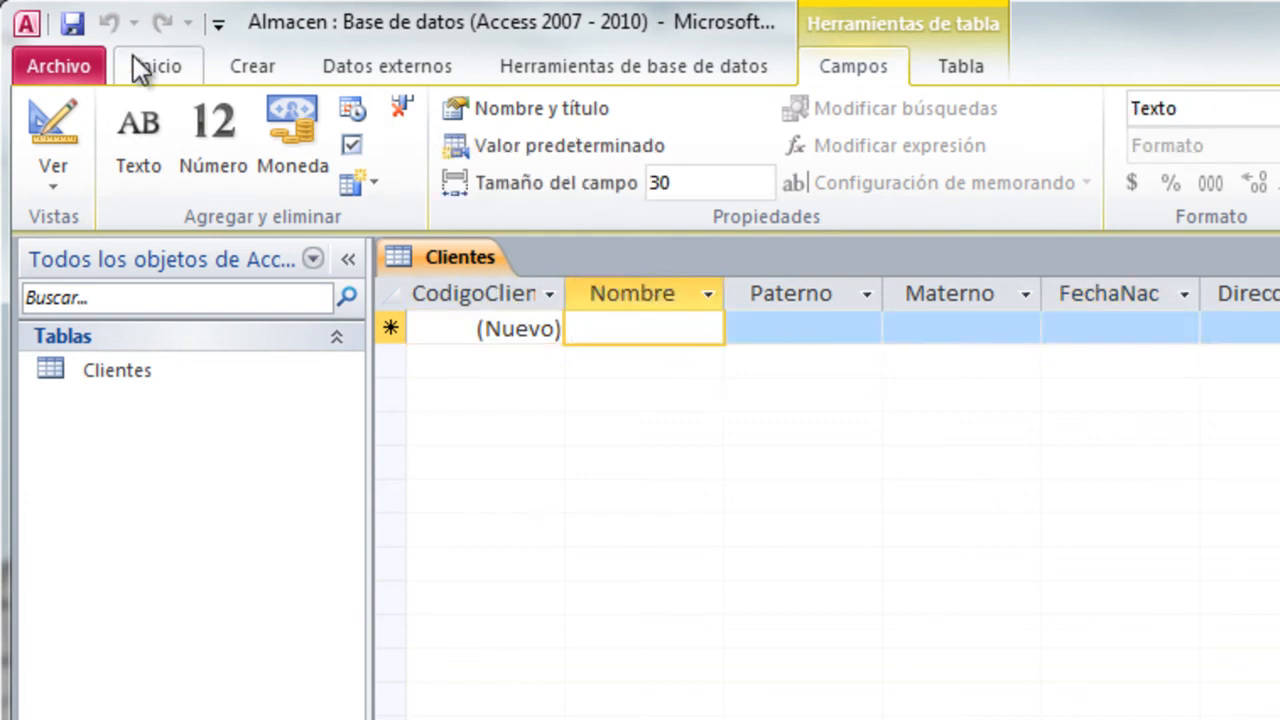
left_click(160, 70)
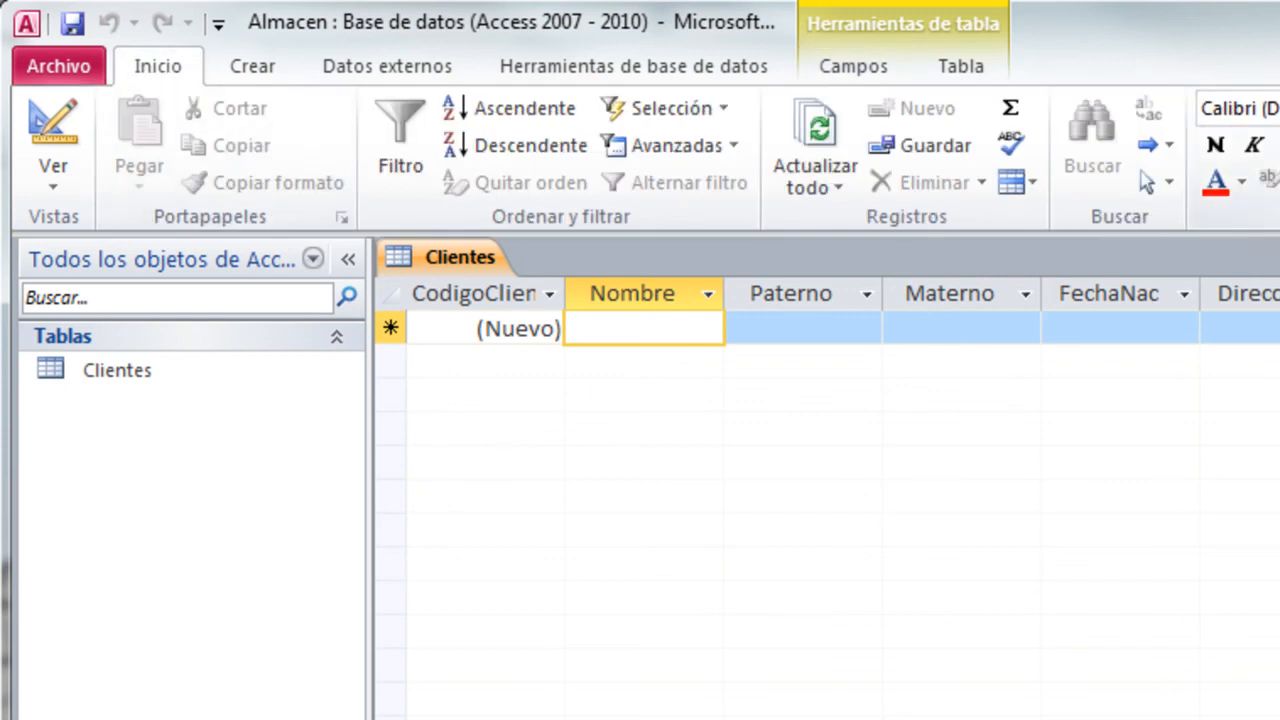
left_click(1138, 111)
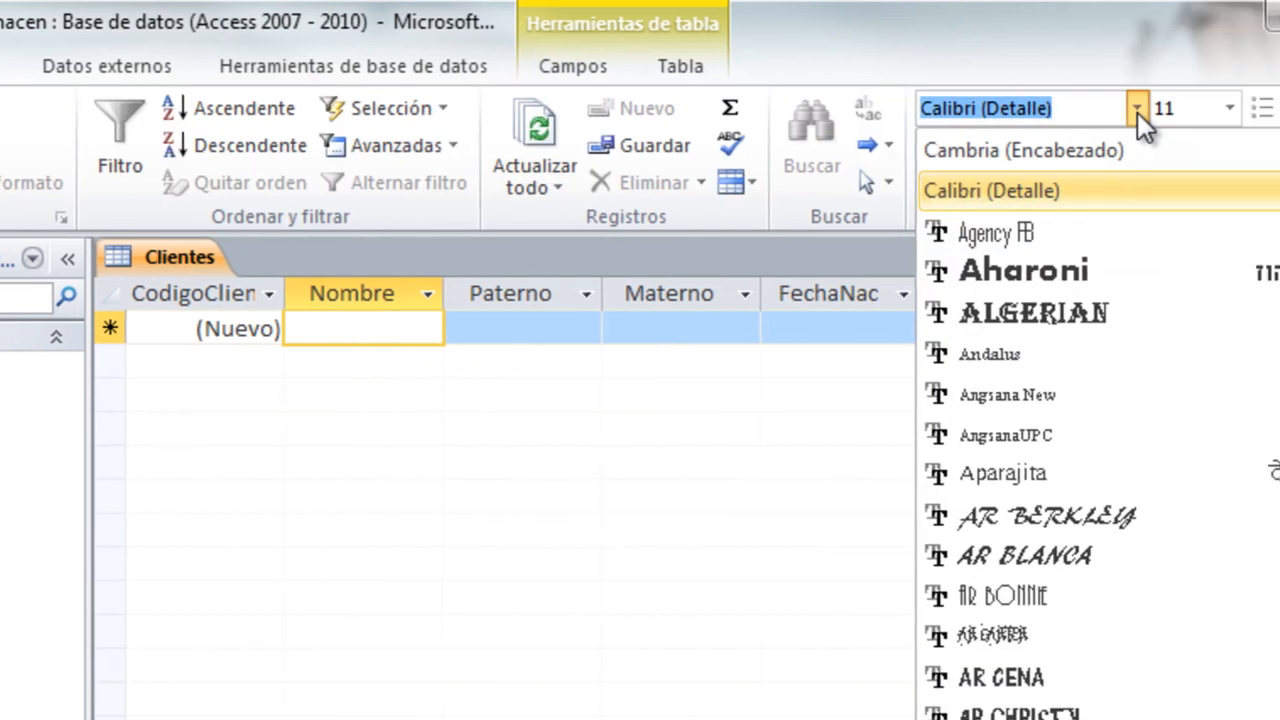
left_click(1138, 113)
left_click(1234, 114)
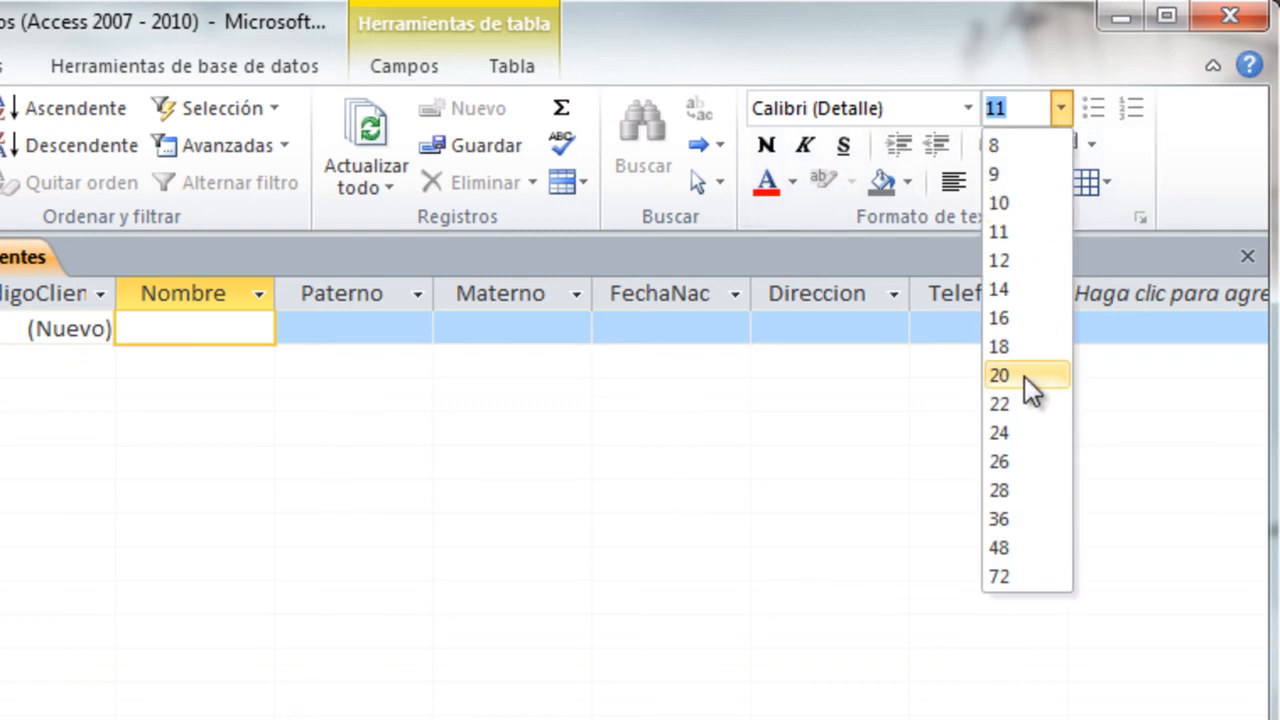
left_click(246, 552)
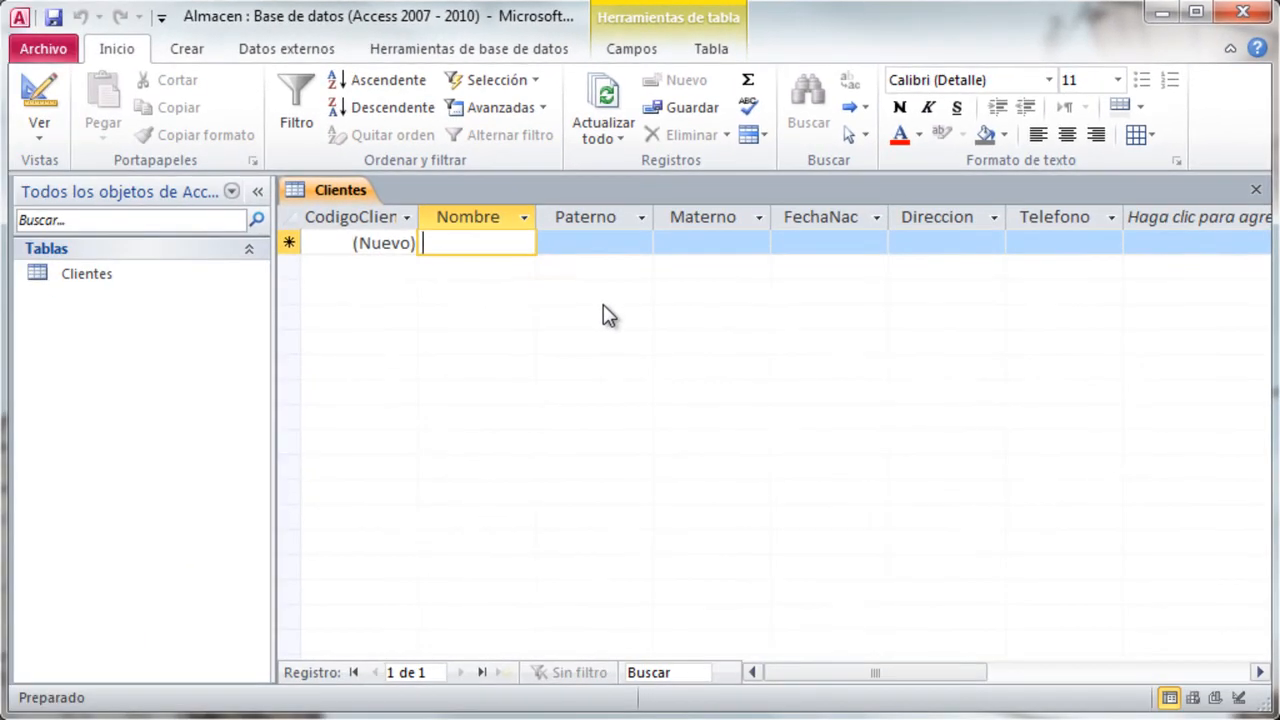
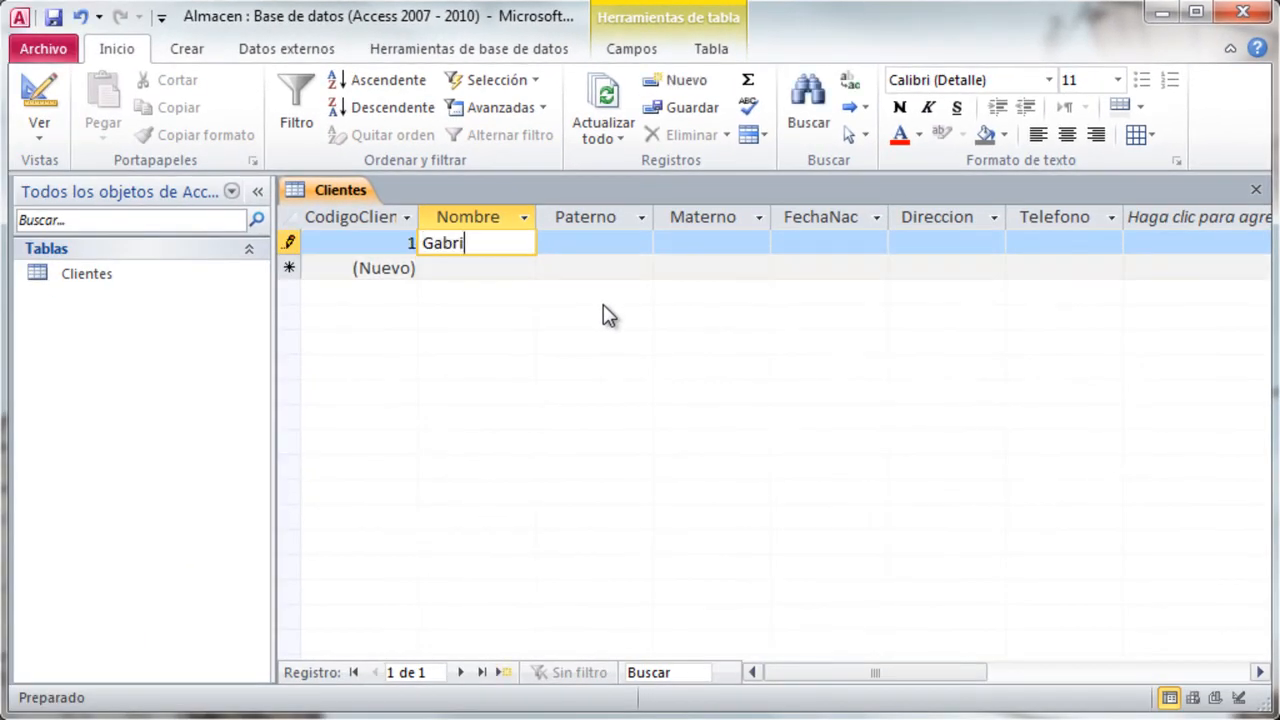
- Enter the customer's first name, paternal surname and maternal surname in the first record of Clientes
key("Tab")
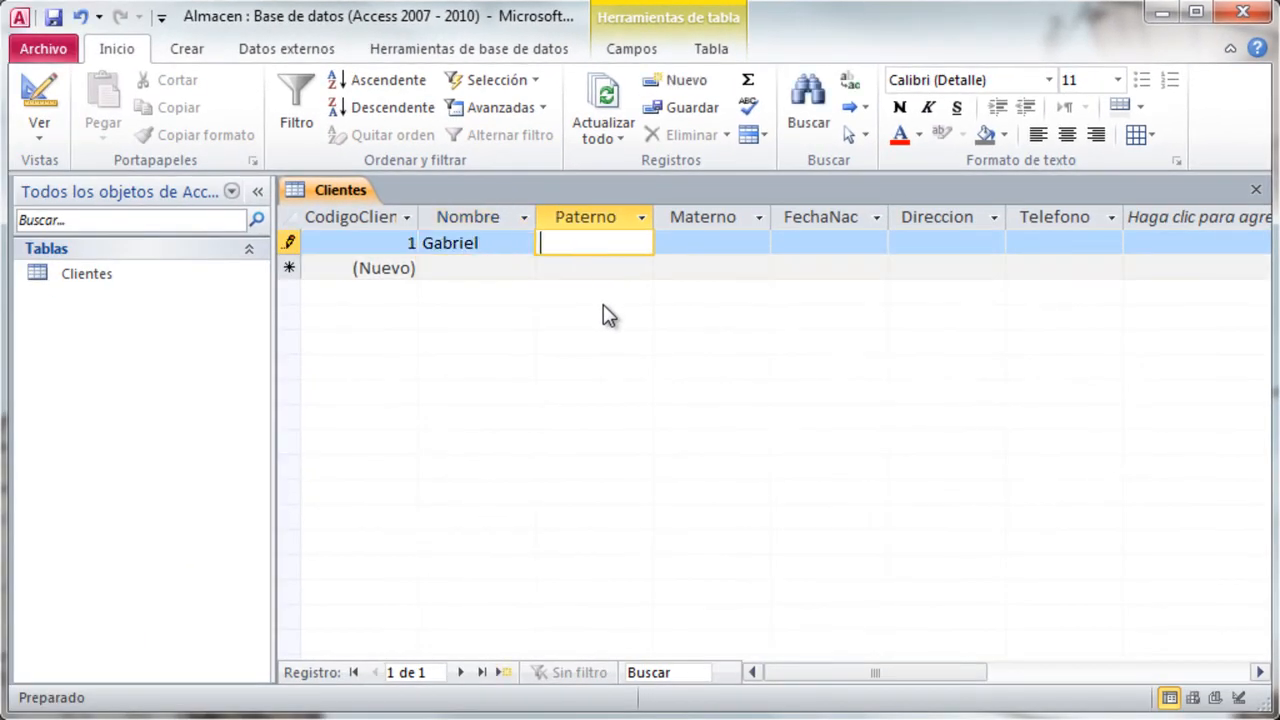
key("Tab")
key("Tab")
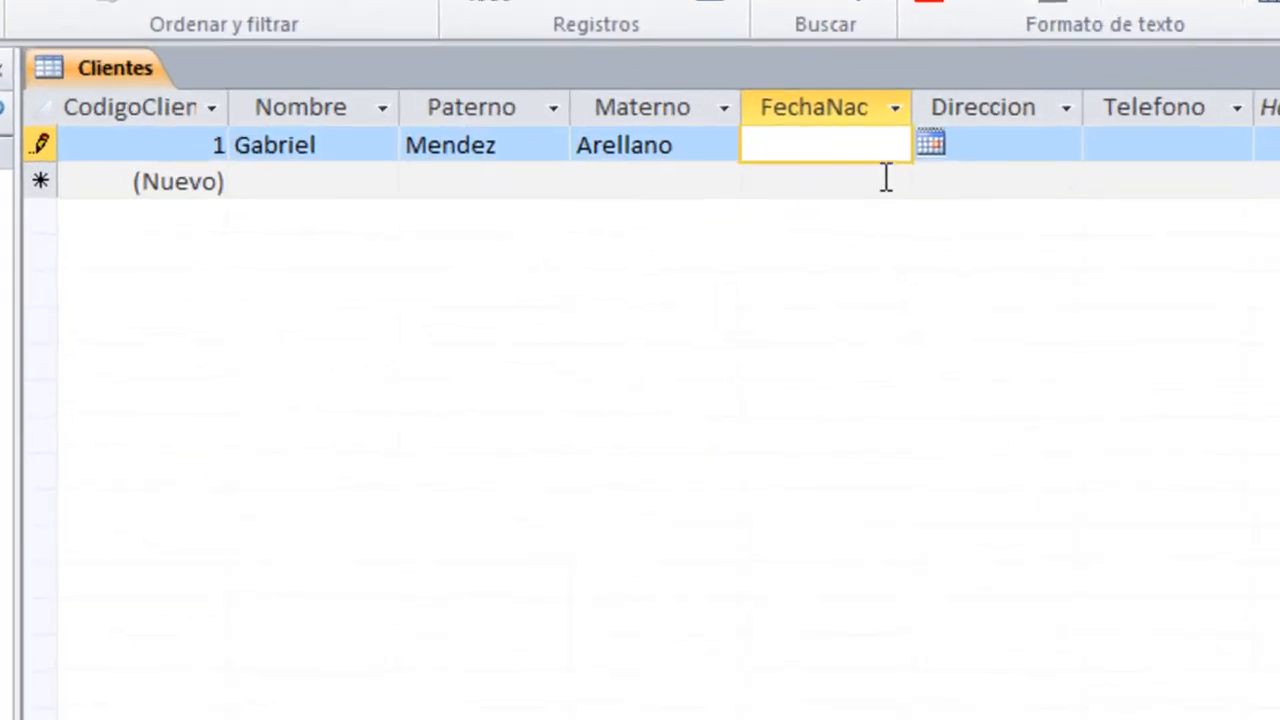
- Fill in the customer's date of birth in FechaNac, picking the day from the calendar and correcting the year
left_click(901, 242)
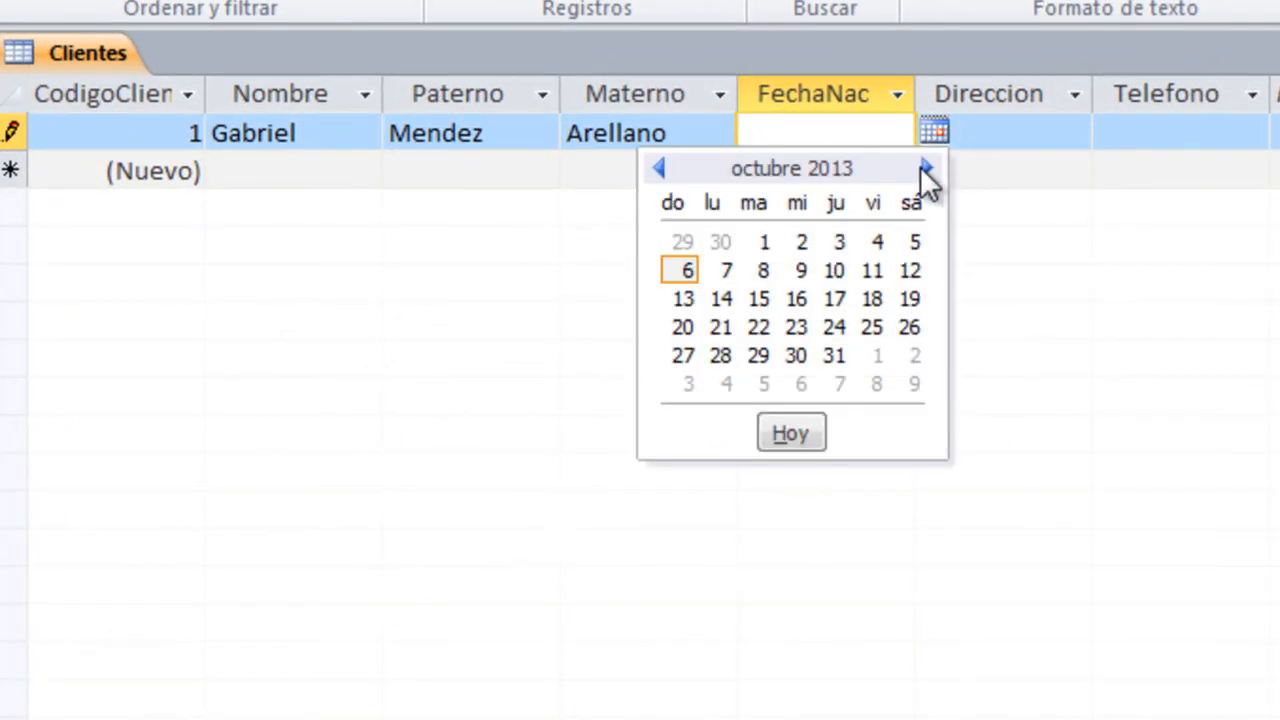
left_click(797, 300)
key("BackSpace")
key("BackSpace")
key("BackSpace")
key("BackSpace")
type("16/10/1")
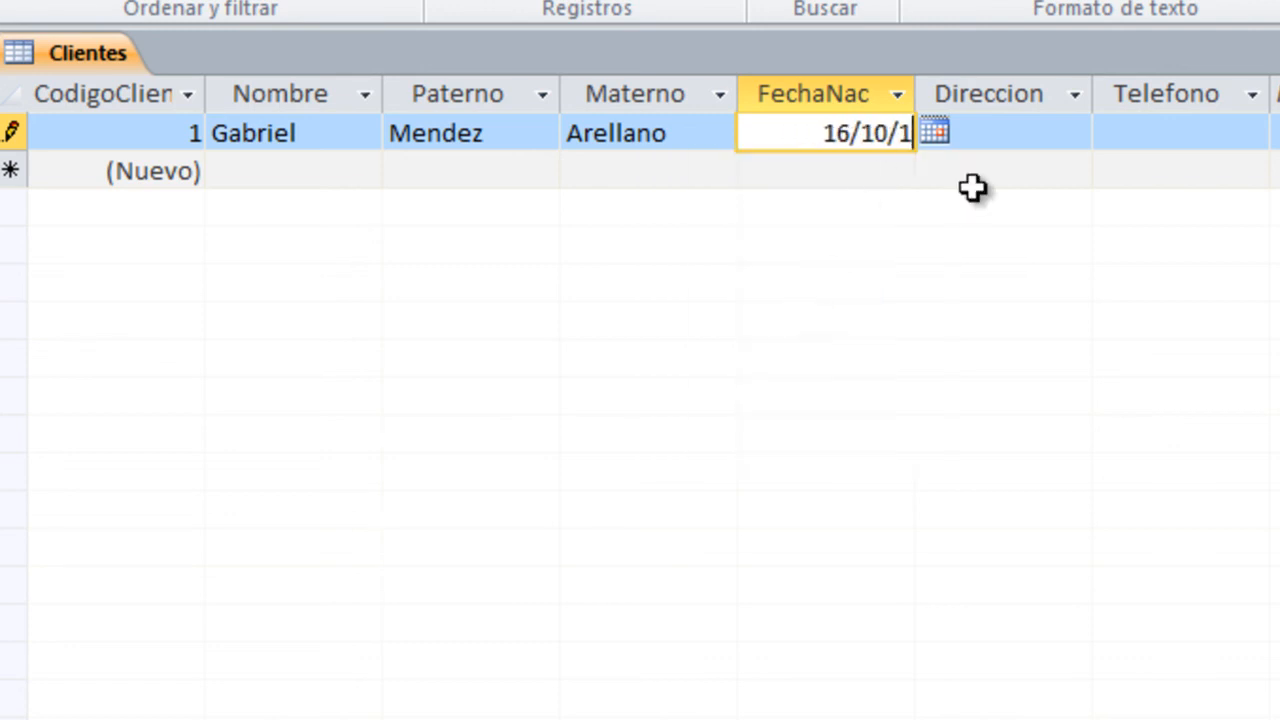
type("993")
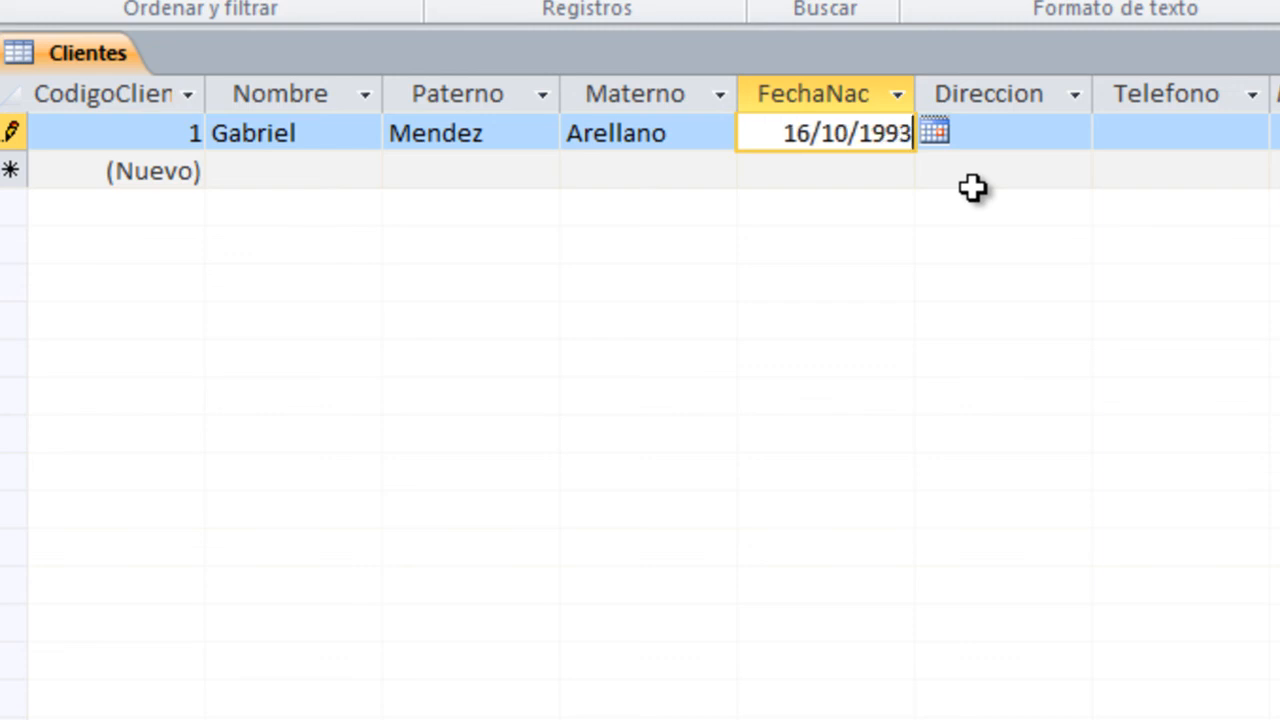
- Enter the customer's street address in Direccion and phone number in Telefono, completing the first record
key("Tab")
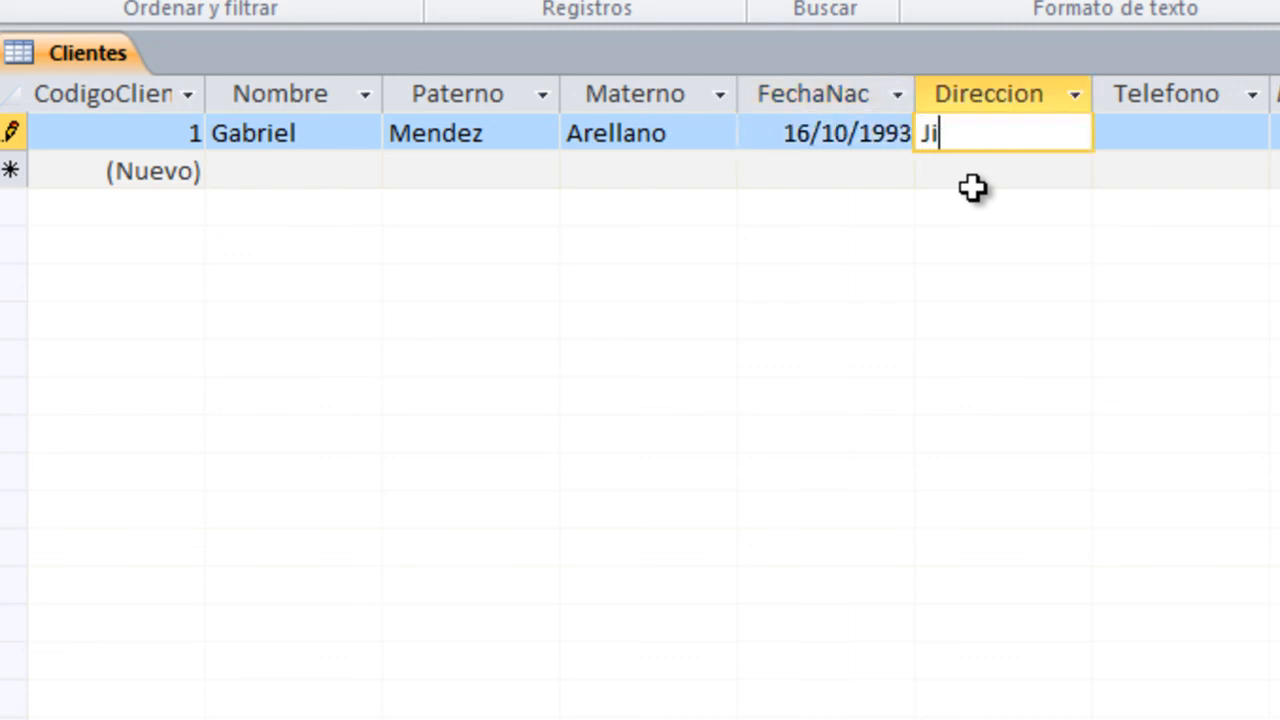
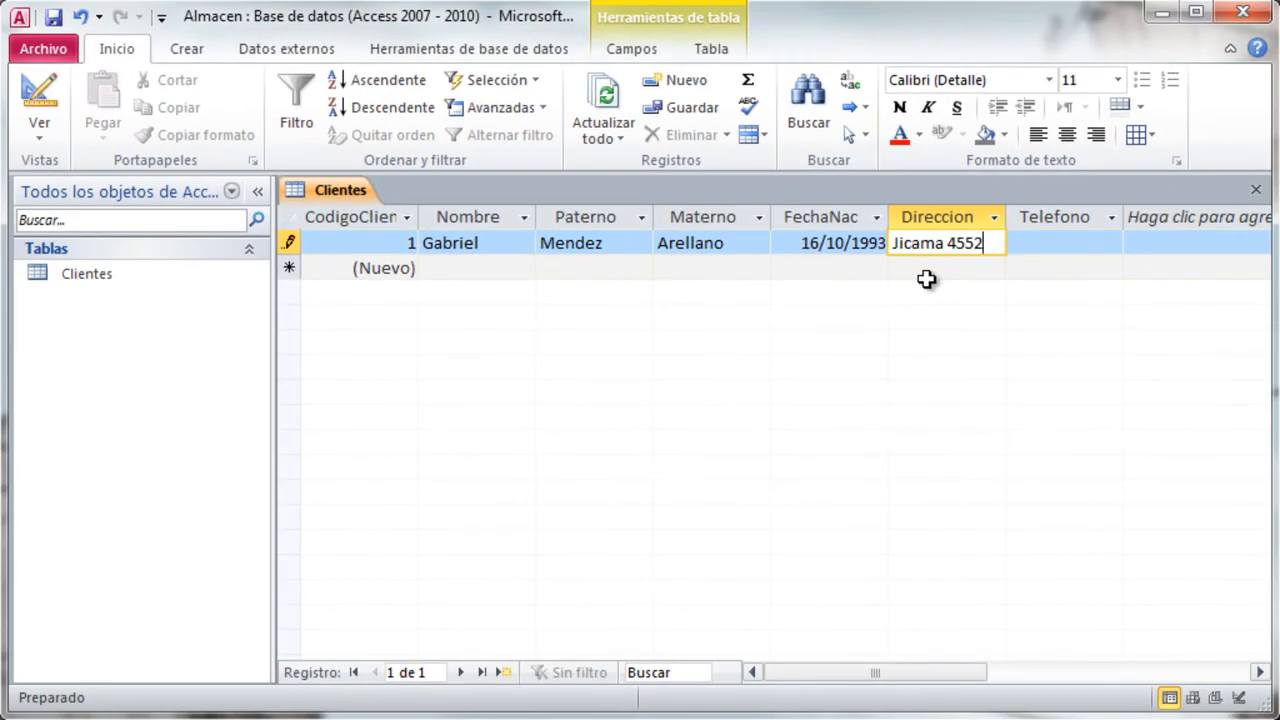
key("Tab")
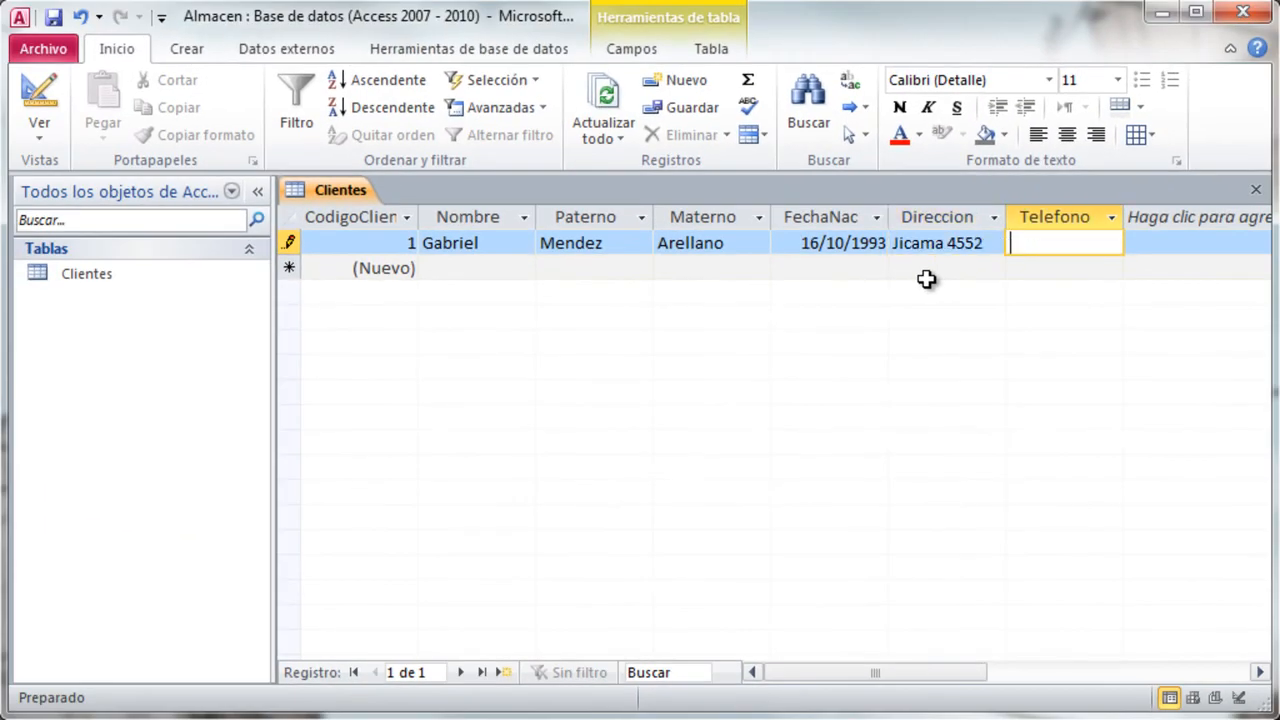
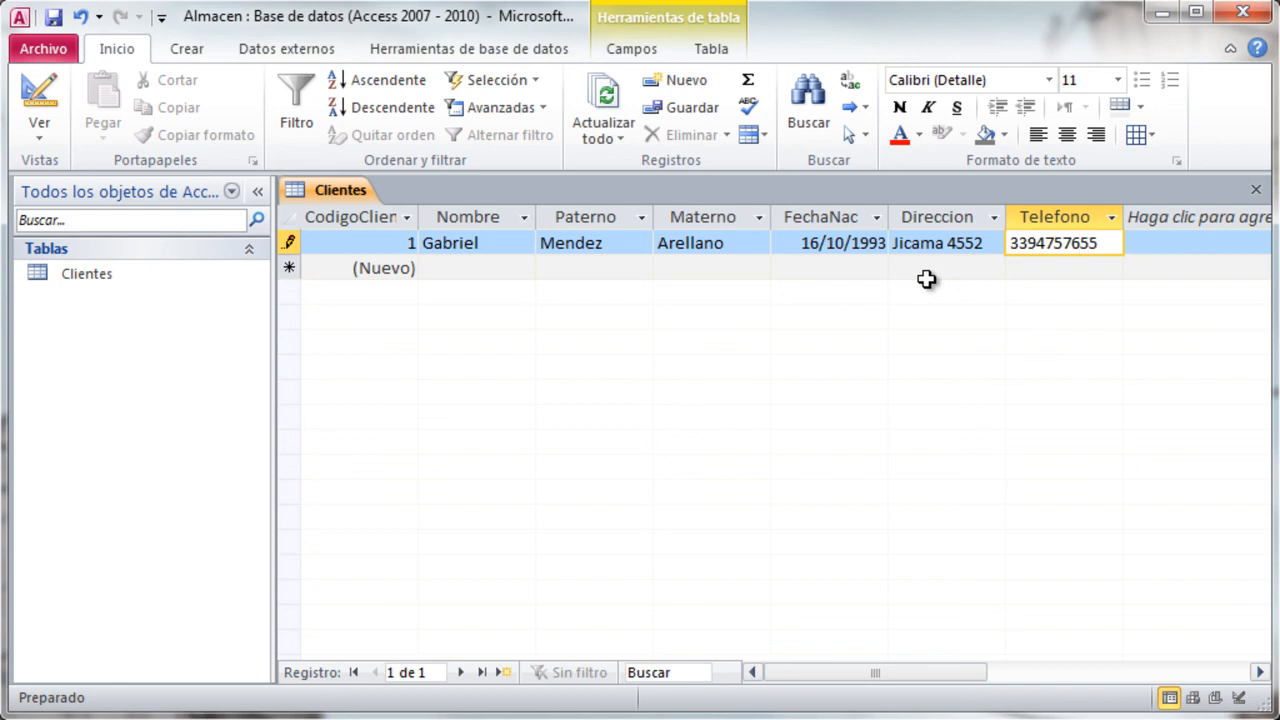
key("Tab")
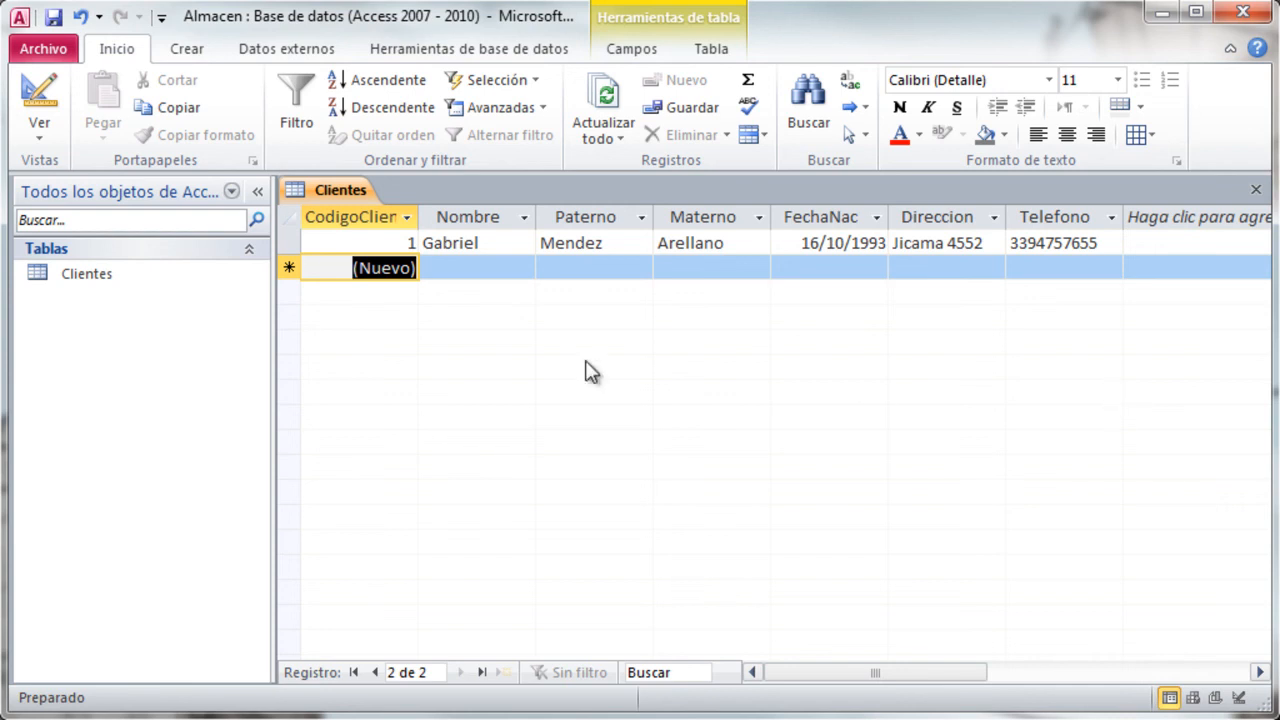
- Close the Clientes table, reopen it to check the stored record, and close it again
left_click(1254, 189)
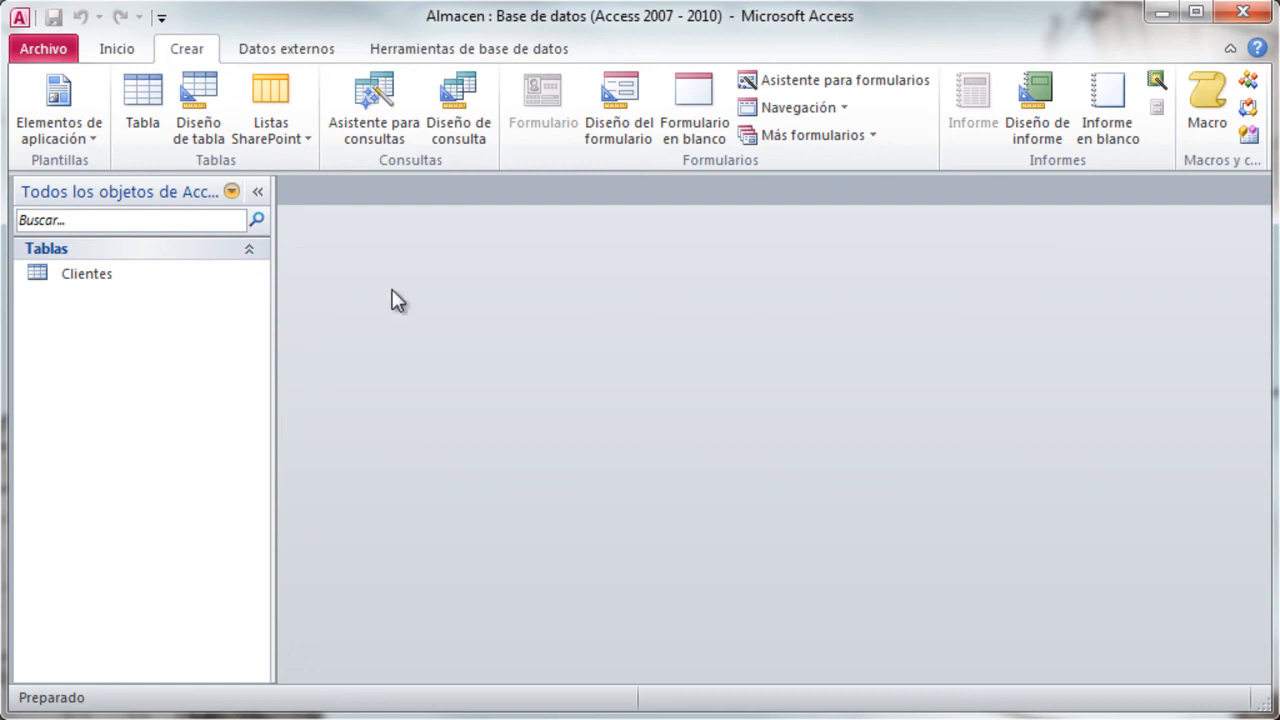
double_click(58, 271)
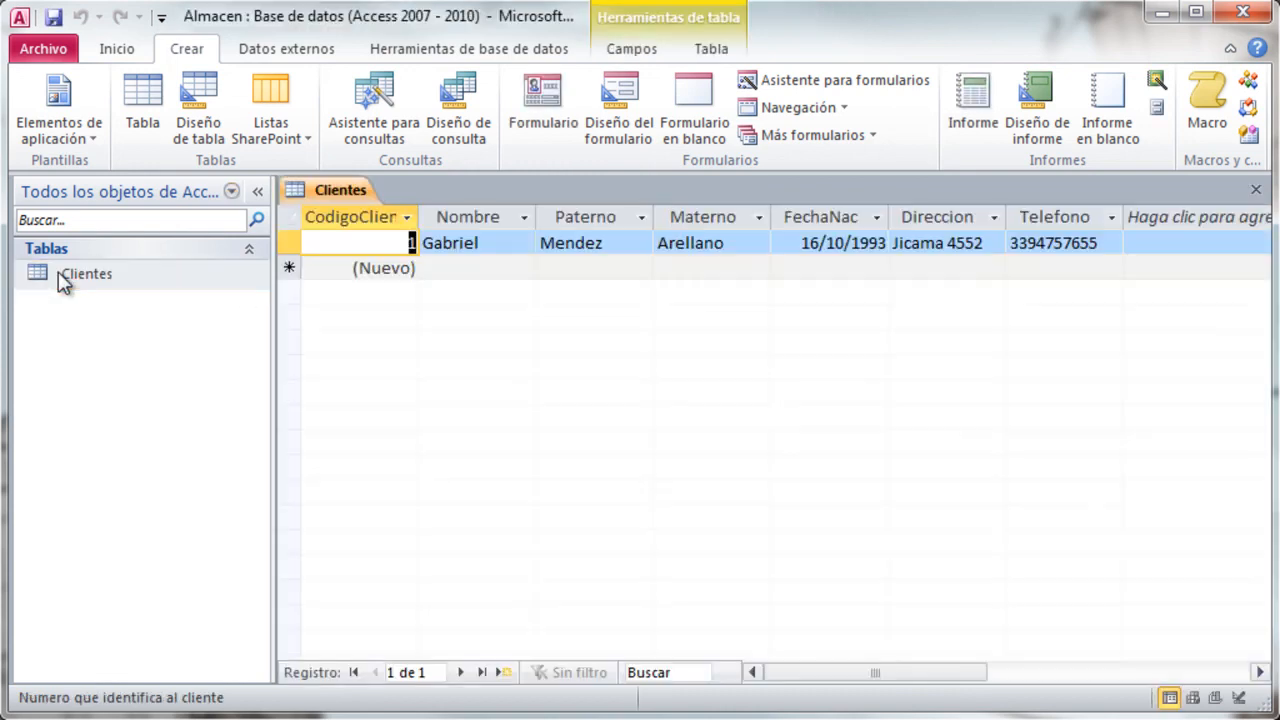
left_click(1256, 192)
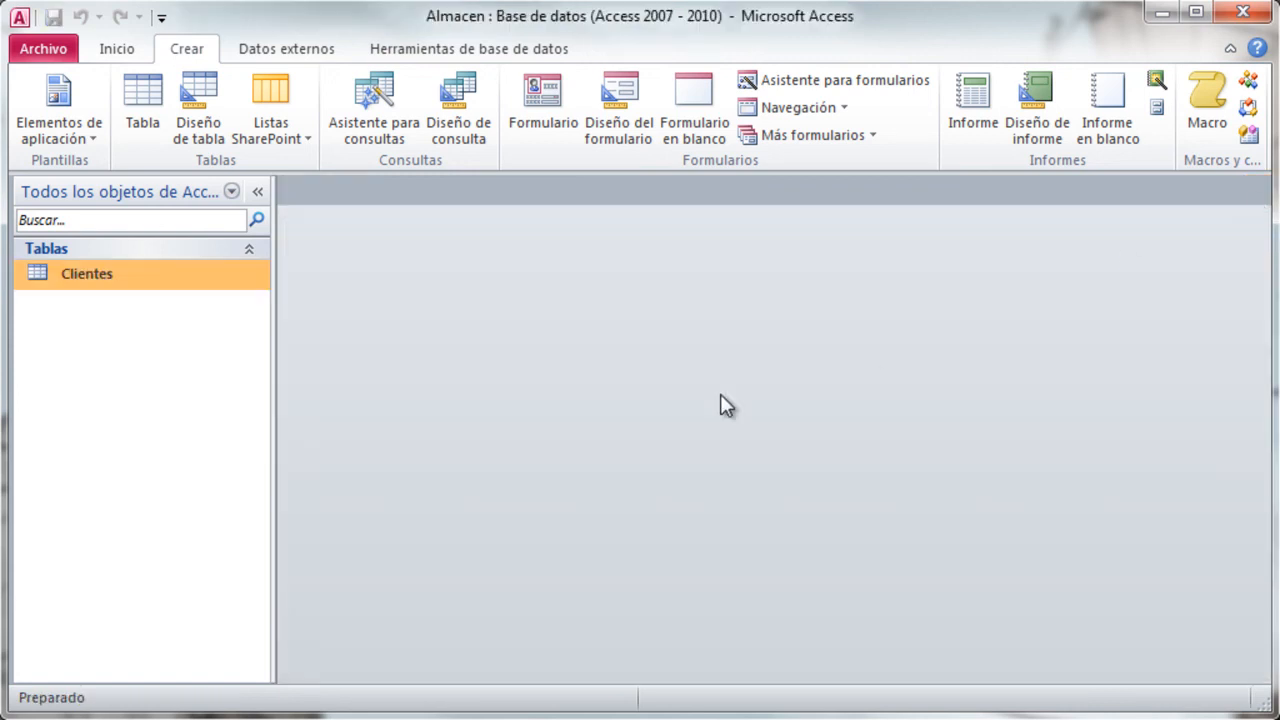
- Close the Almacen database and exit Access
left_click(45, 48)
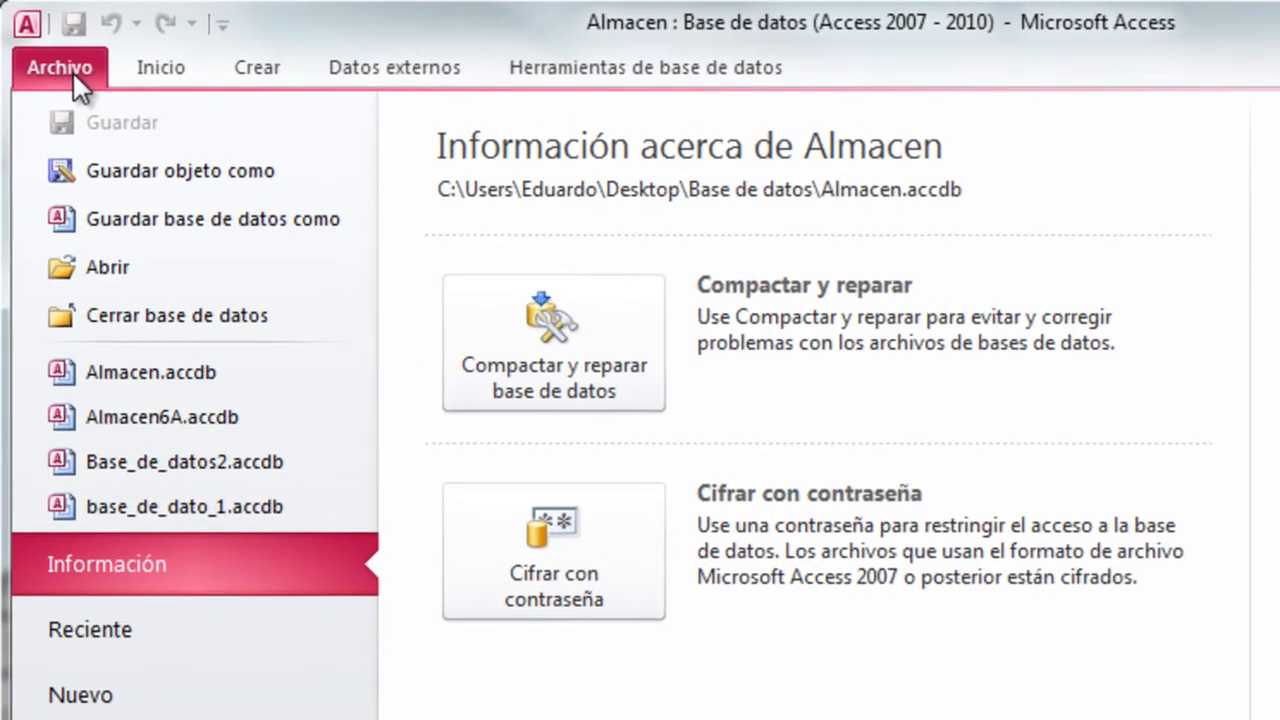
left_click(188, 318)
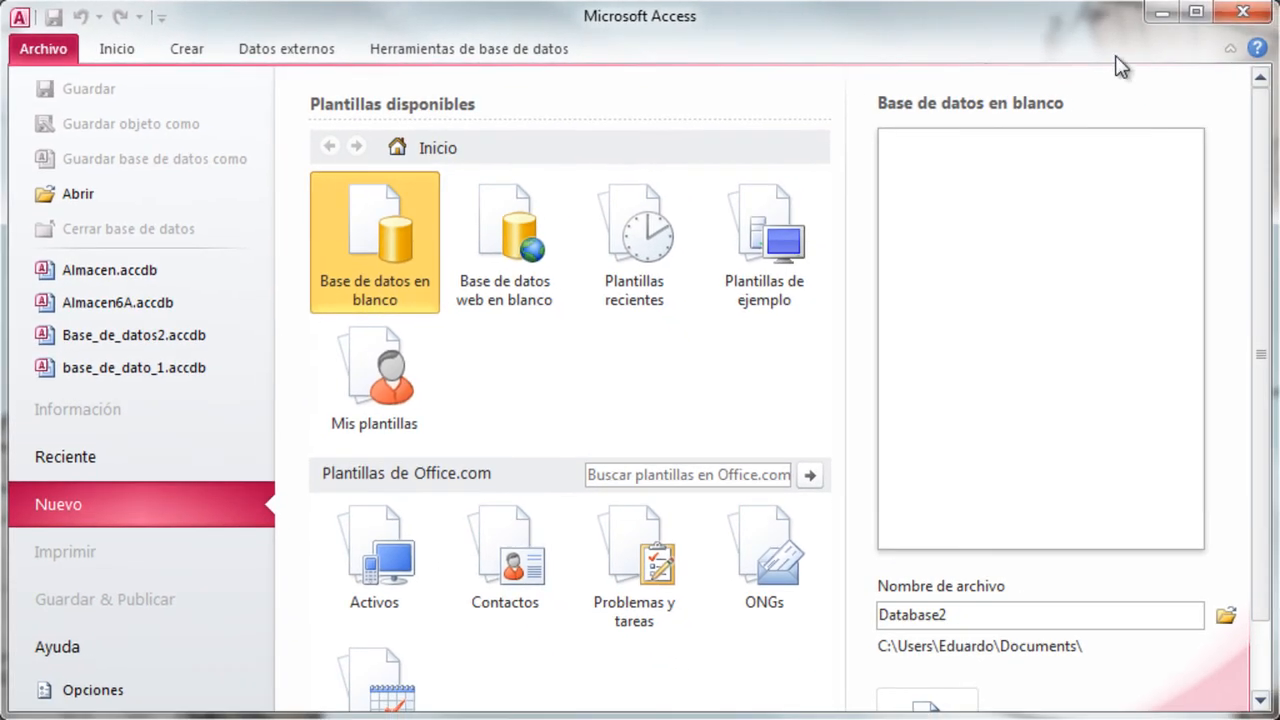
left_click(1240, 16)
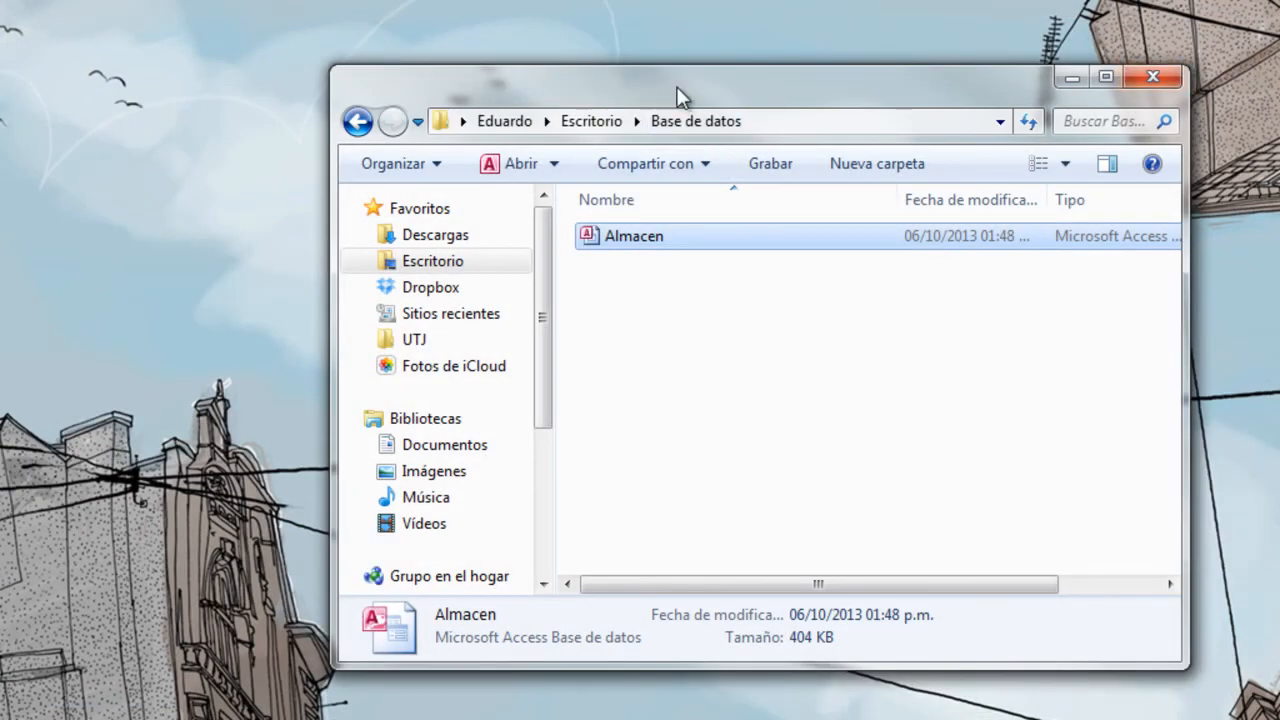
- Reopen the Almacen database from the Base de datos folder and check the stored record in Clientes, closing the table again
left_click_drag(677, 90, 634, 74)
left_click(636, 285)
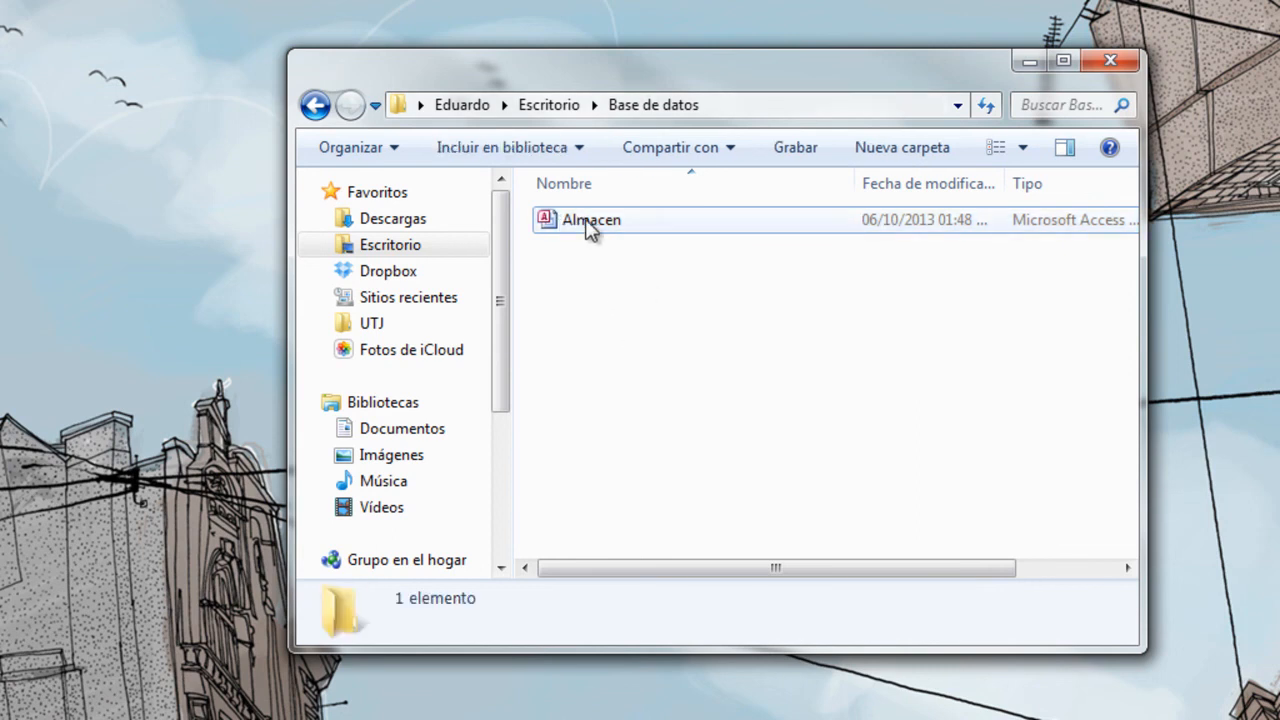
double_click(586, 228)
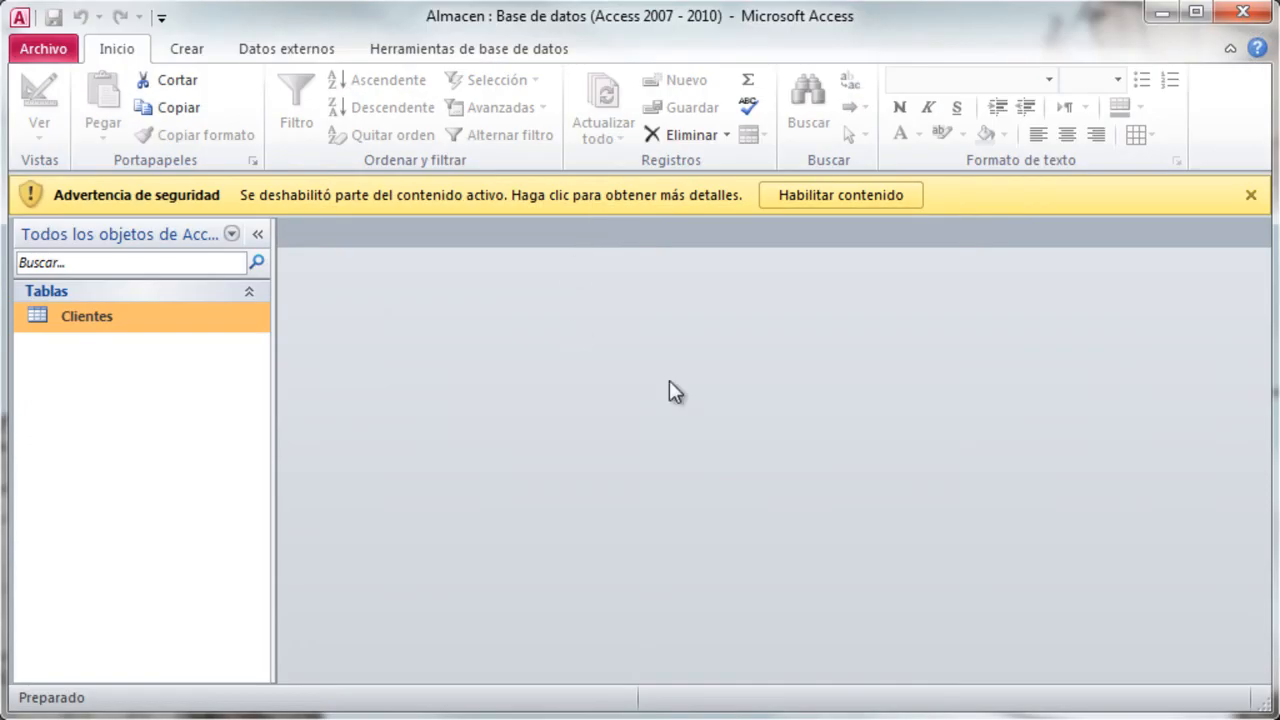
double_click(110, 326)
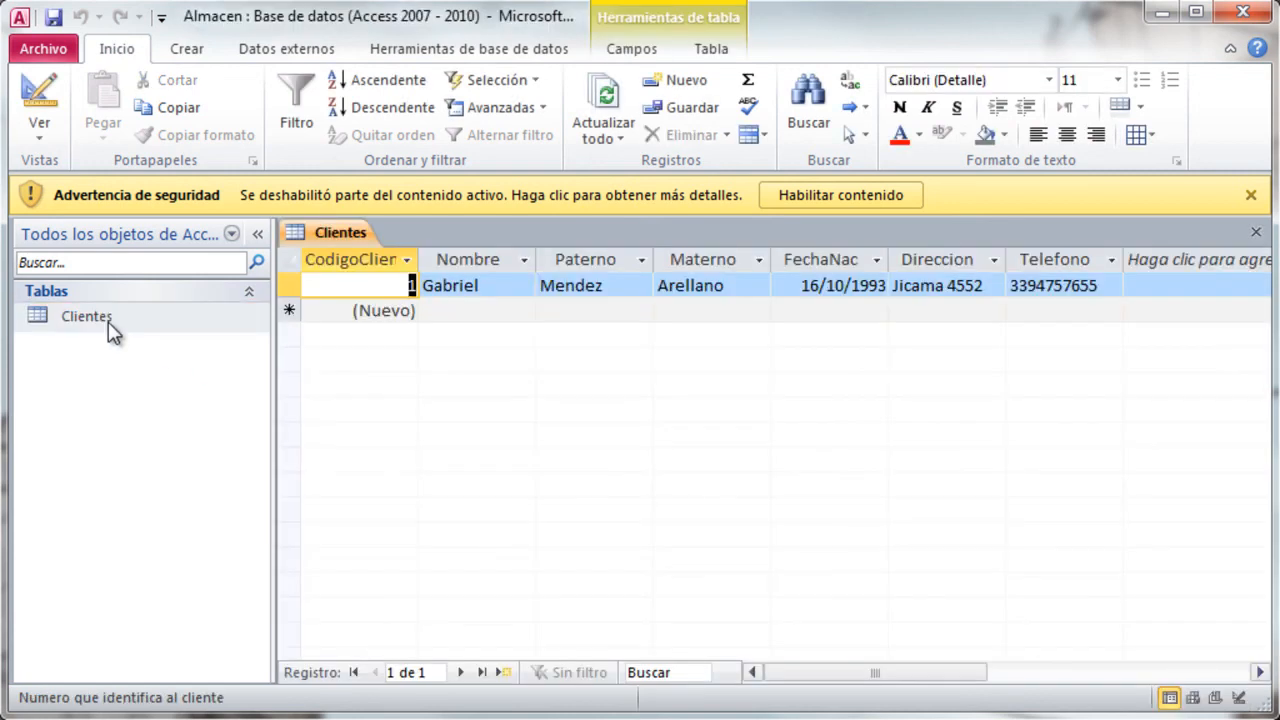
left_click(1256, 232)
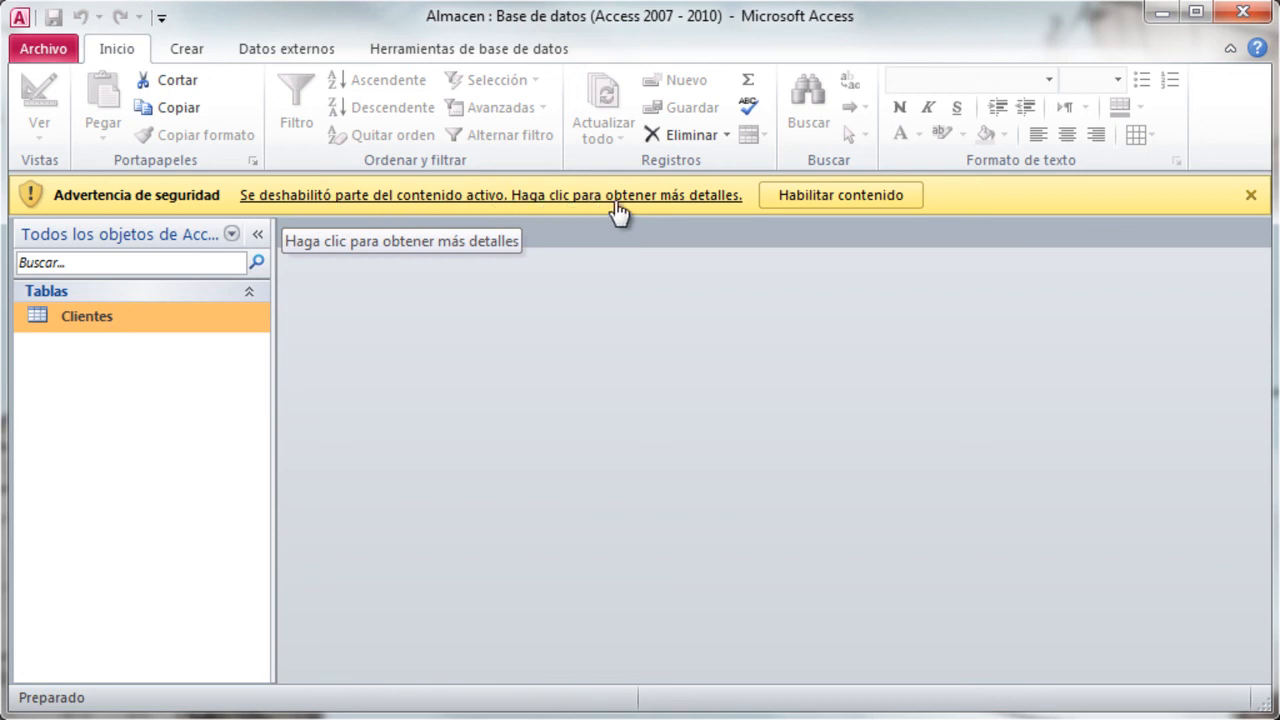
- Enable the database's blocked content and open the Clientes table
left_click(828, 197)
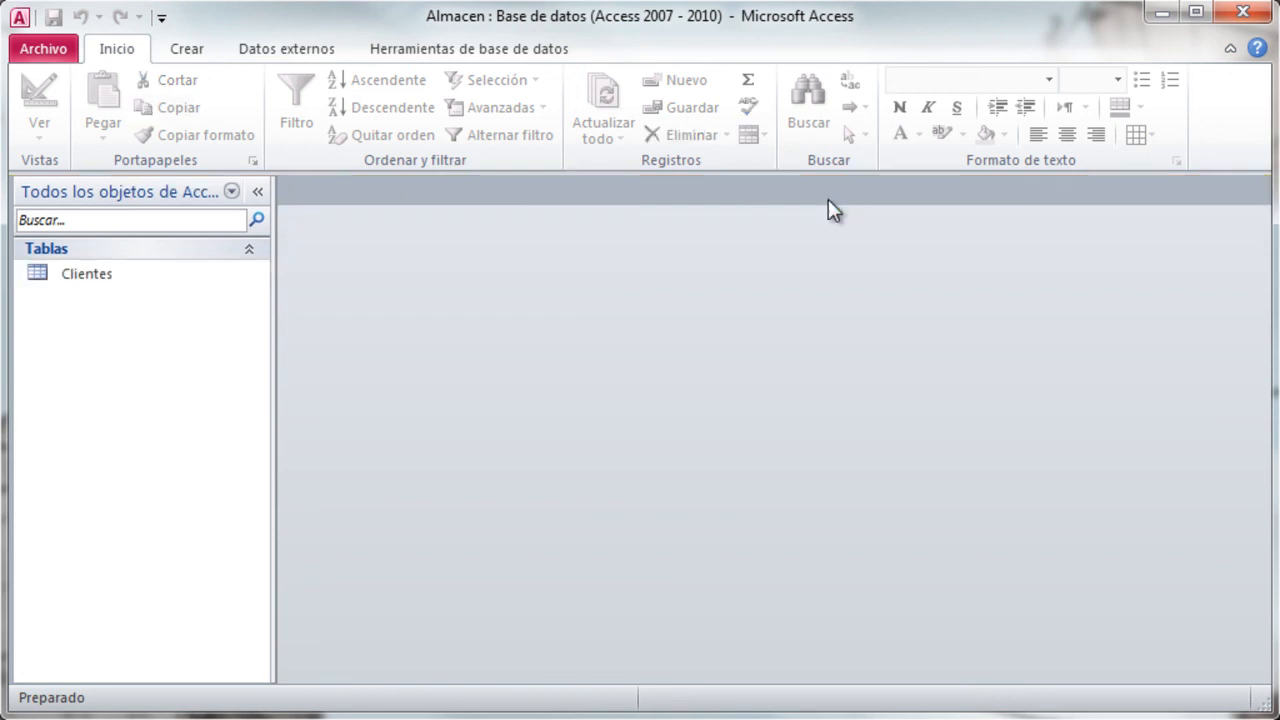
left_click(100, 287)
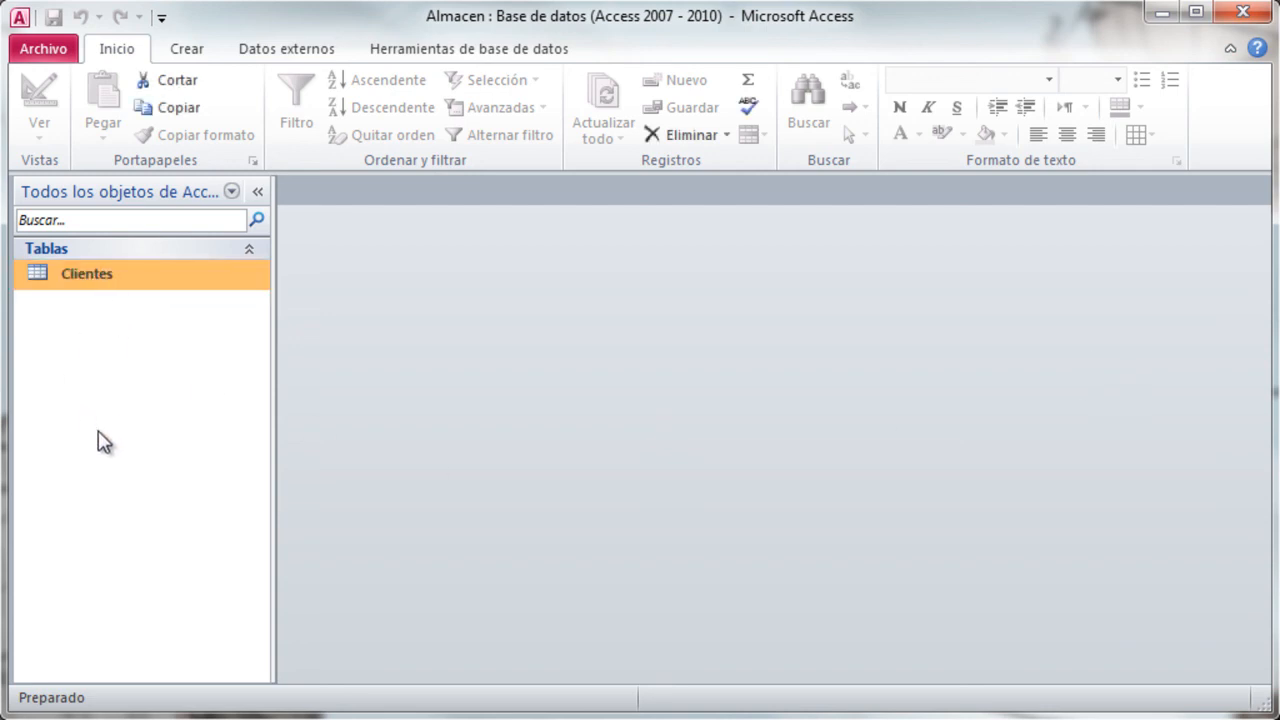
double_click(104, 276)
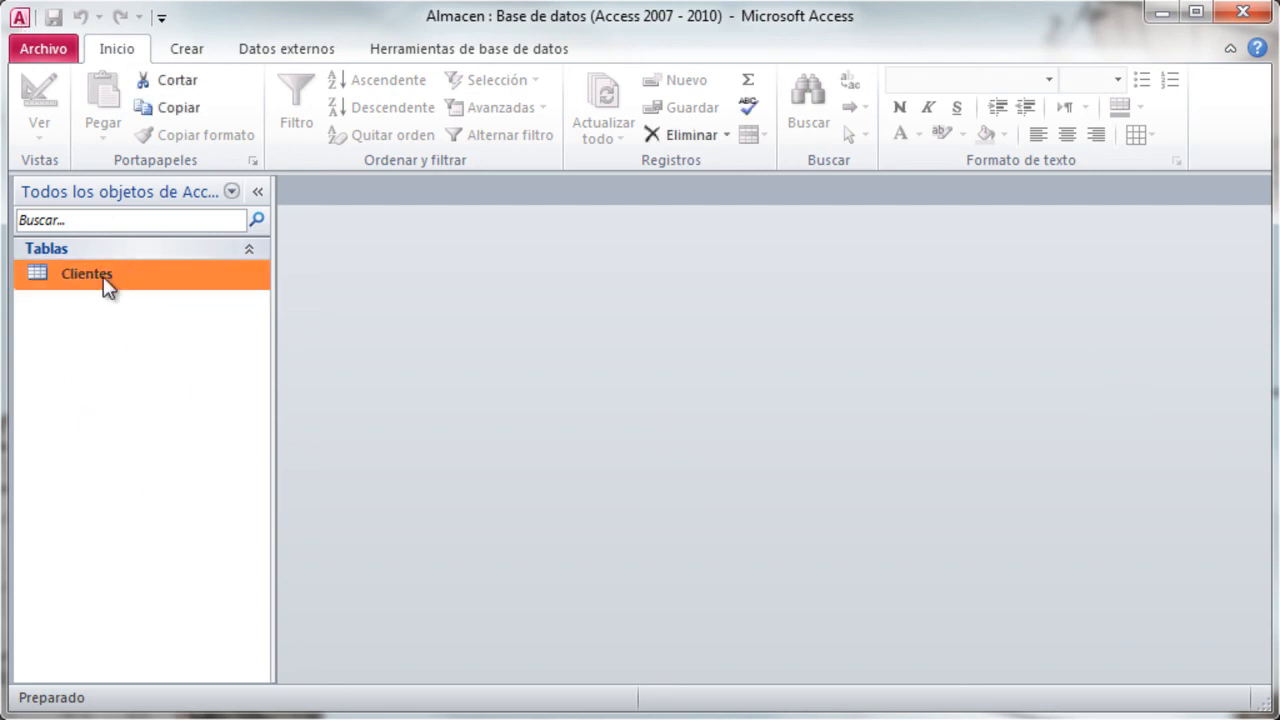
- Enter the second customer's first name, paternal surname and maternal surname in a new Clientes record
left_click(465, 269)
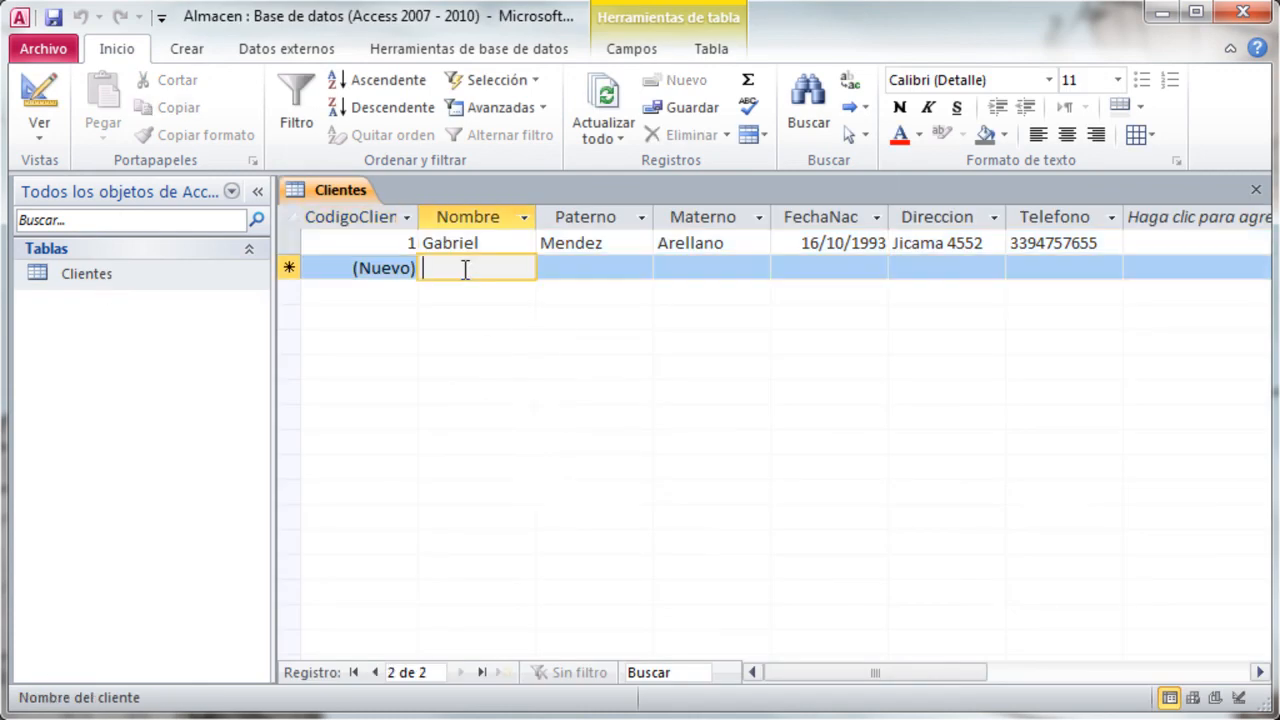
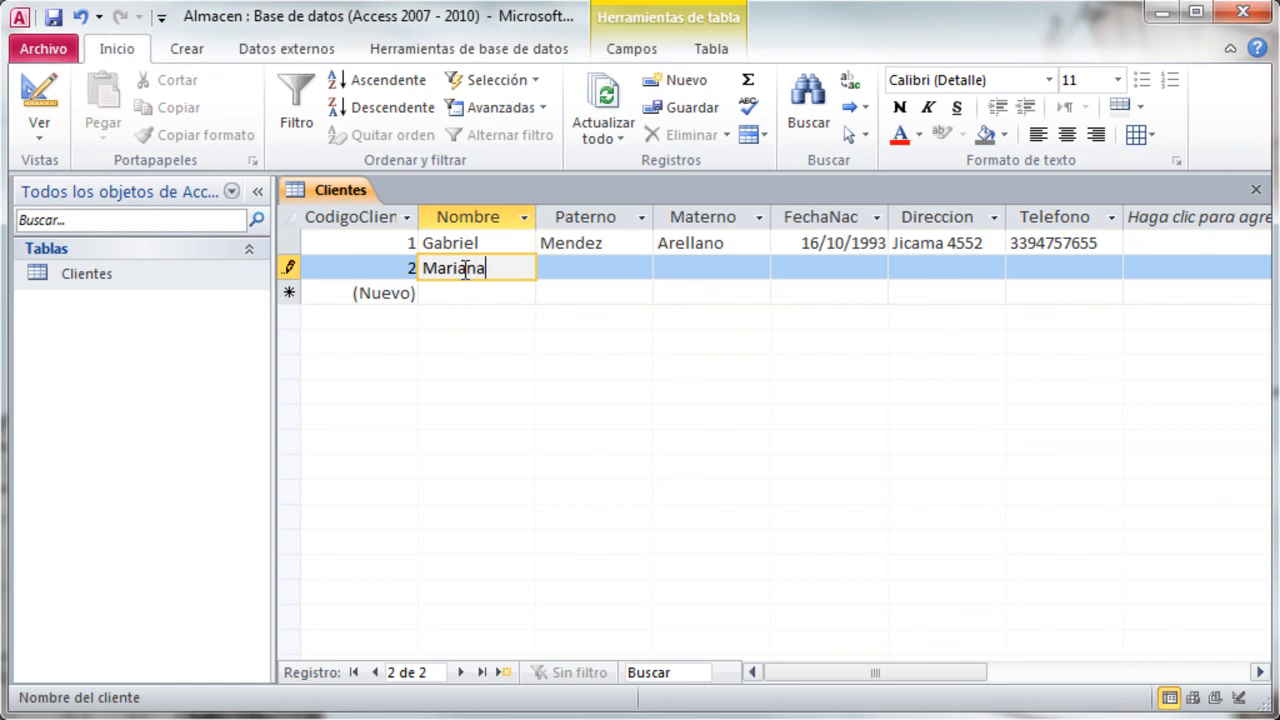
key("Tab")
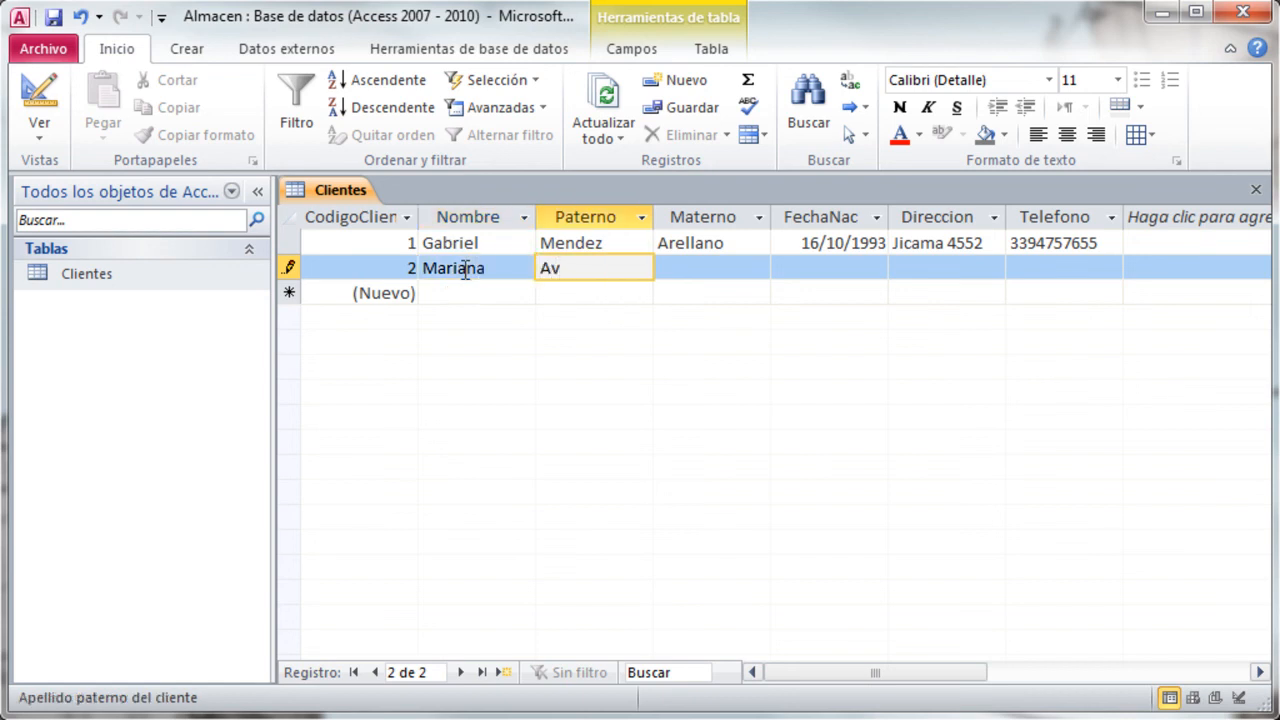
key("Tab")
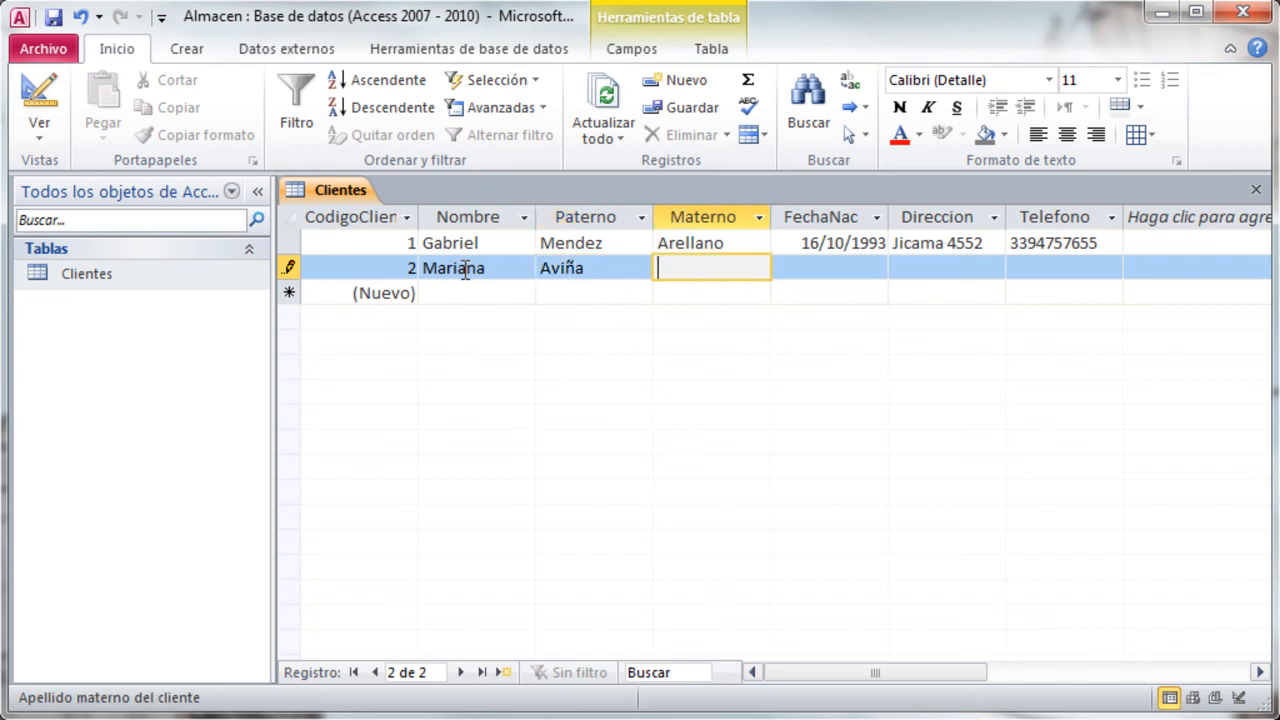
key("Tab")
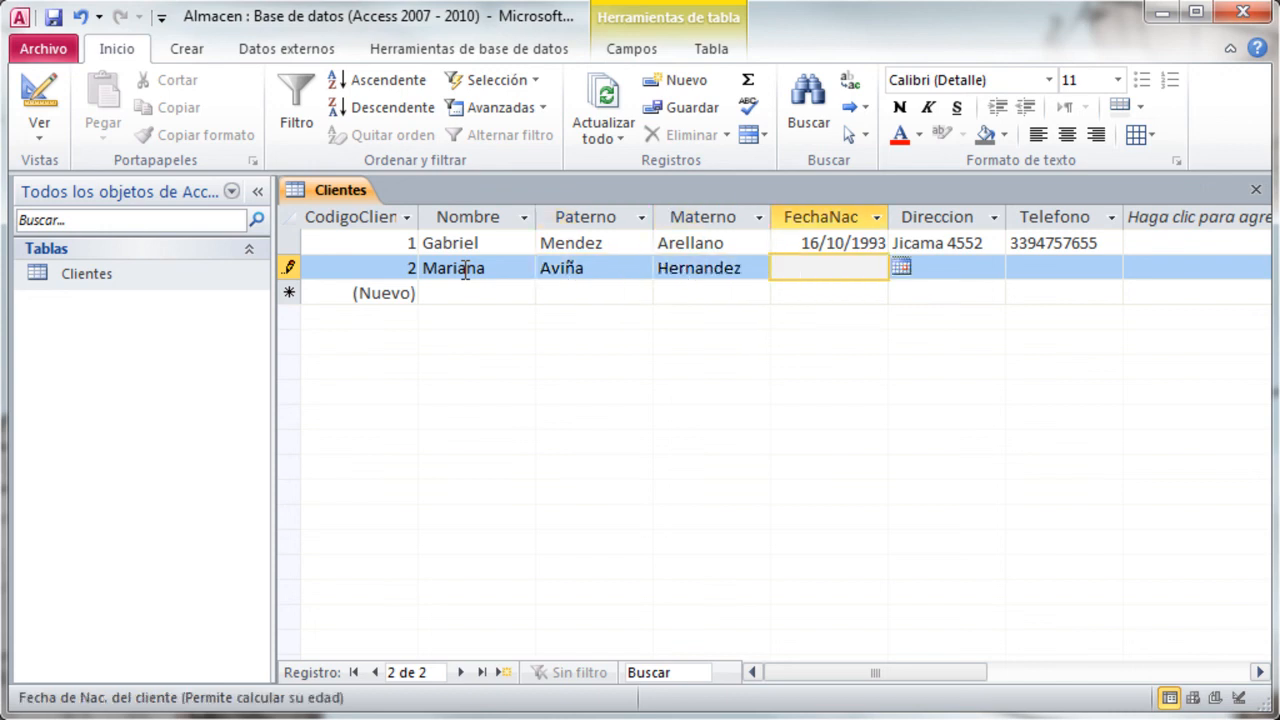
- Fill in the second customer's date of birth in FechaNac
type("24/07/1993")
key("Tab")
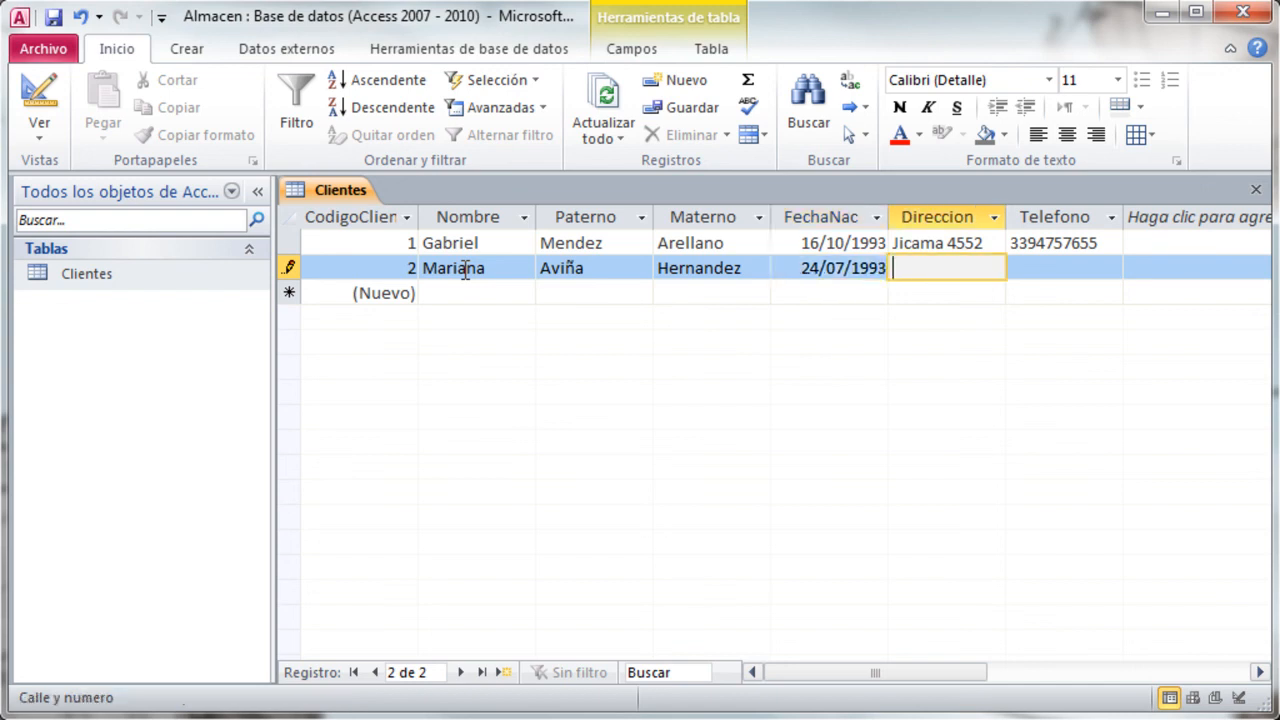
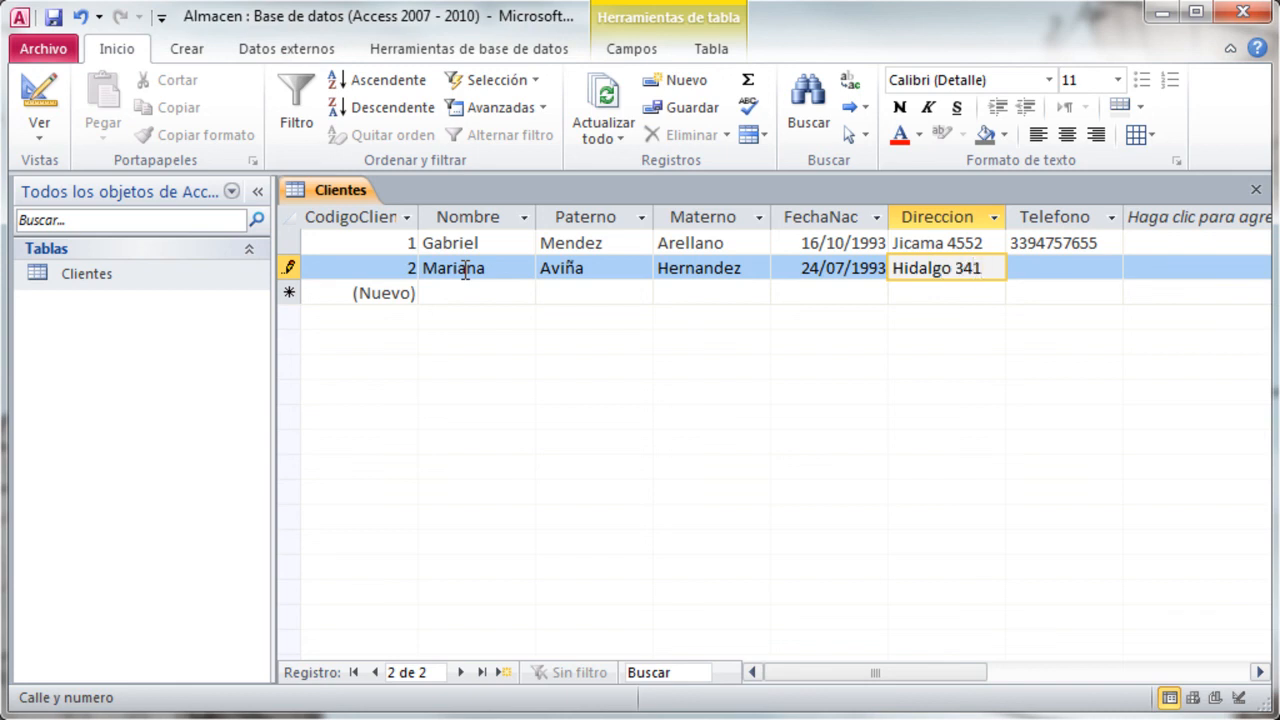
- Enter the second customer's street address in Direccion and phone number in Telefono, completing the record
key("Tab")
type("33384758")
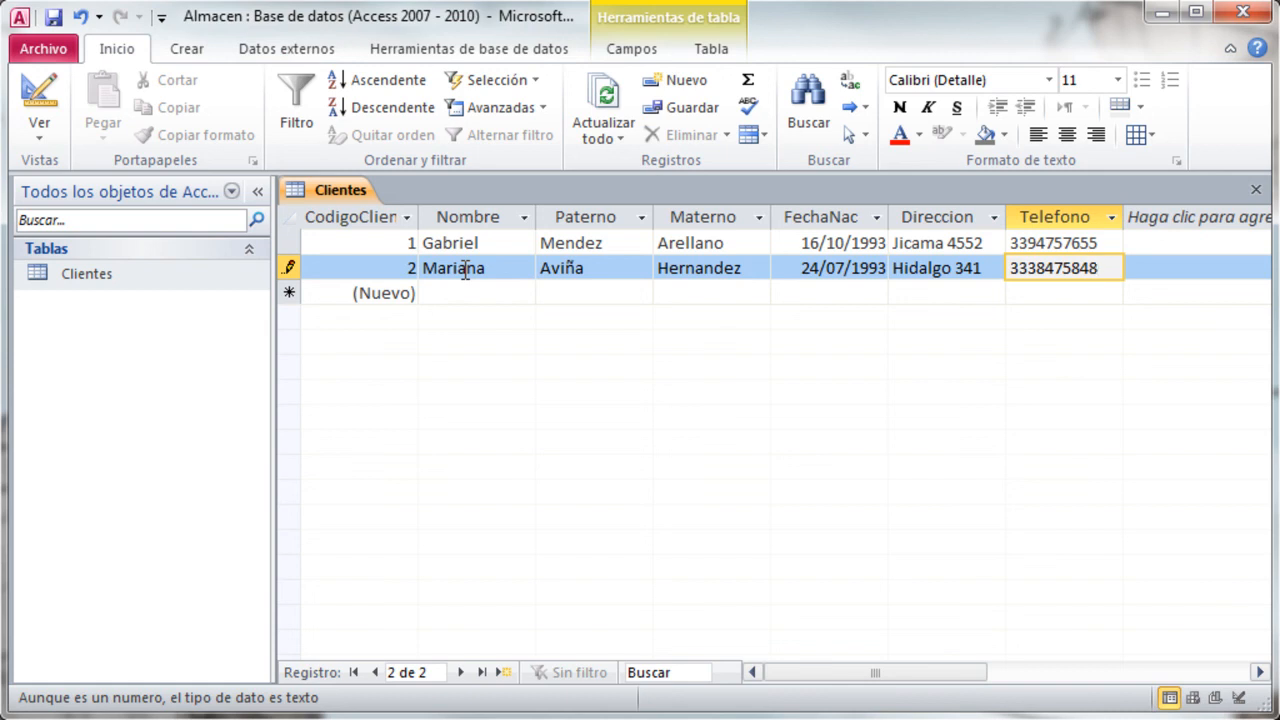
key("Tab")
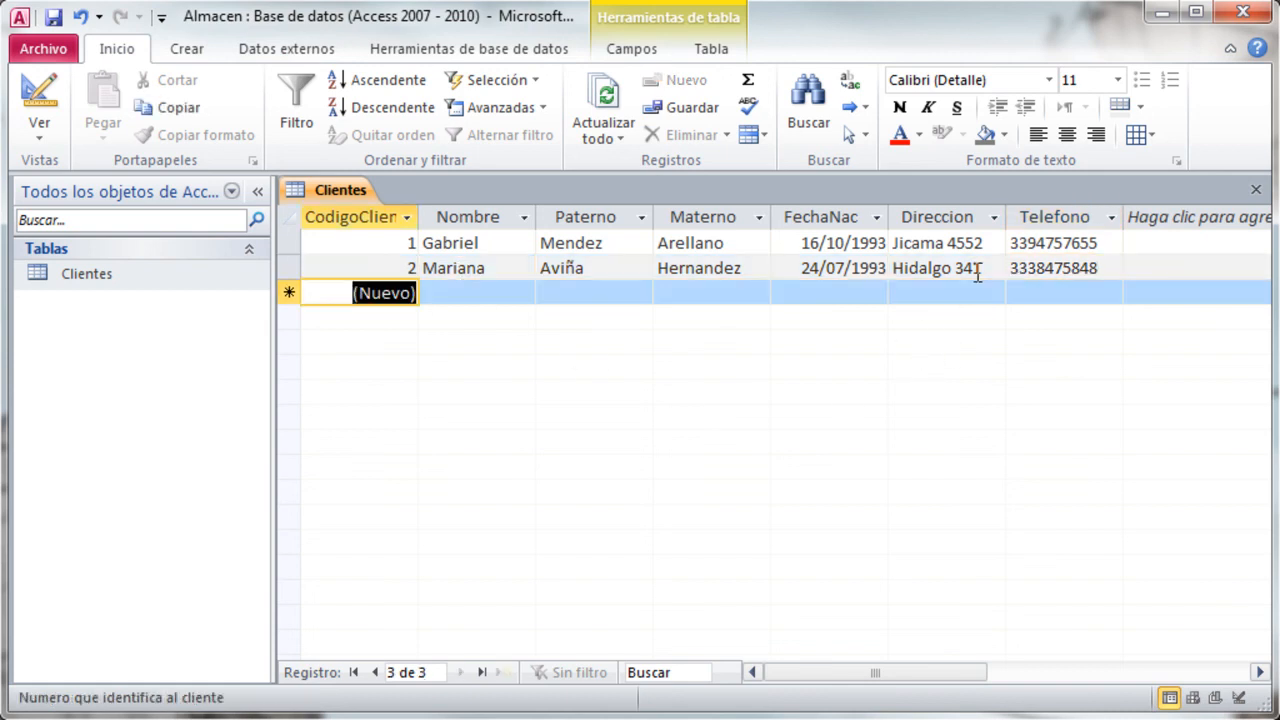
- Examine the automatically assigned customer codes of both records in Clientes
left_click(367, 240)
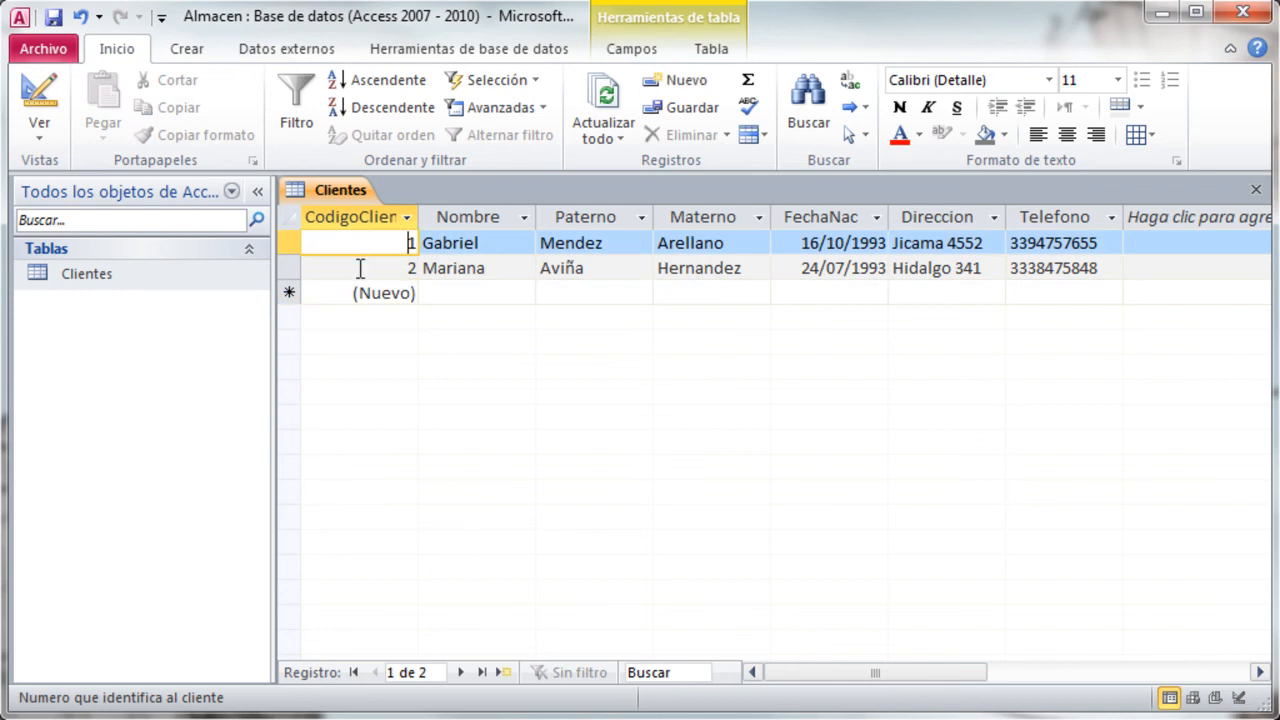
left_click(360, 268)
left_click(374, 241)
left_click(371, 259)
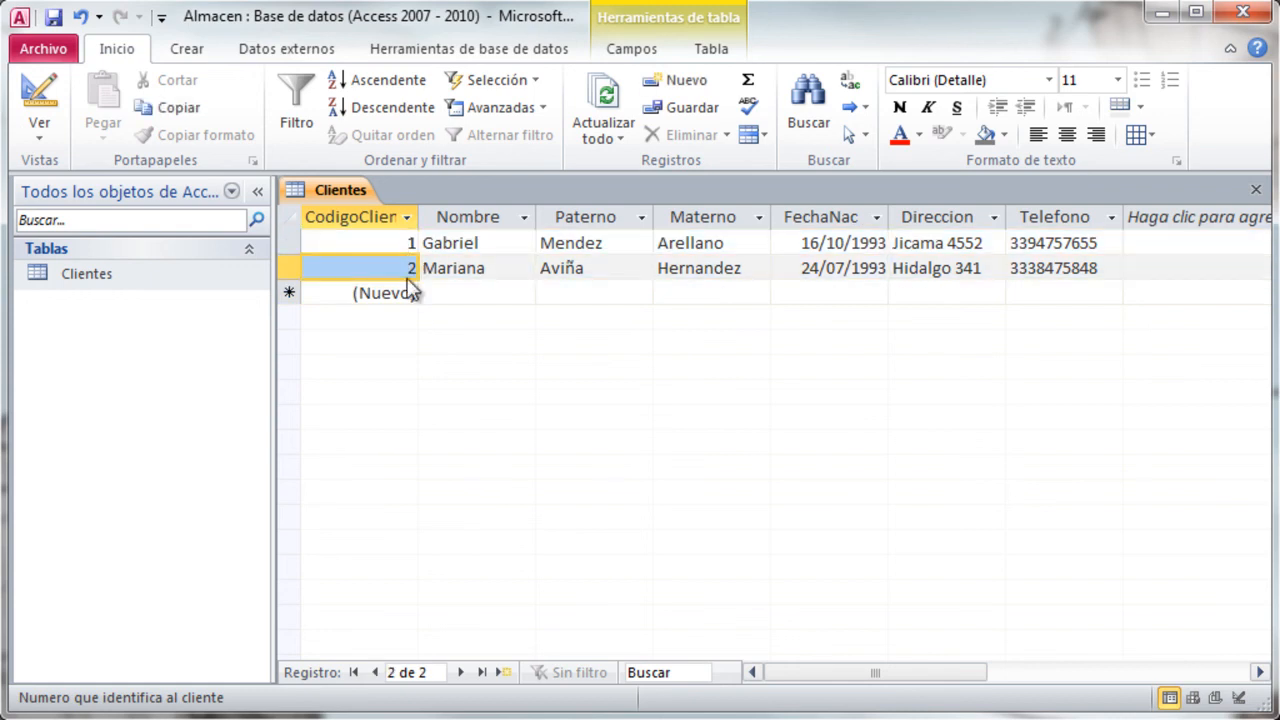
- Close the Clientes table and the Almacen database
left_click(1257, 190)
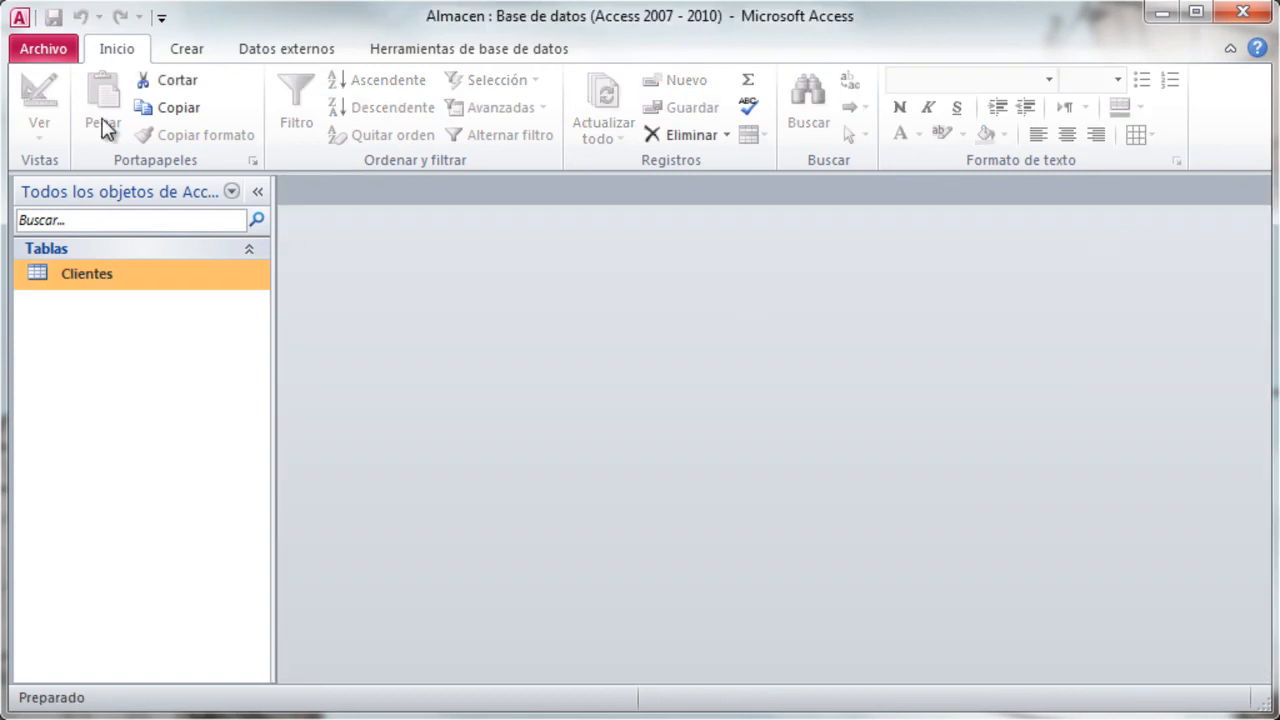
left_click(46, 57)
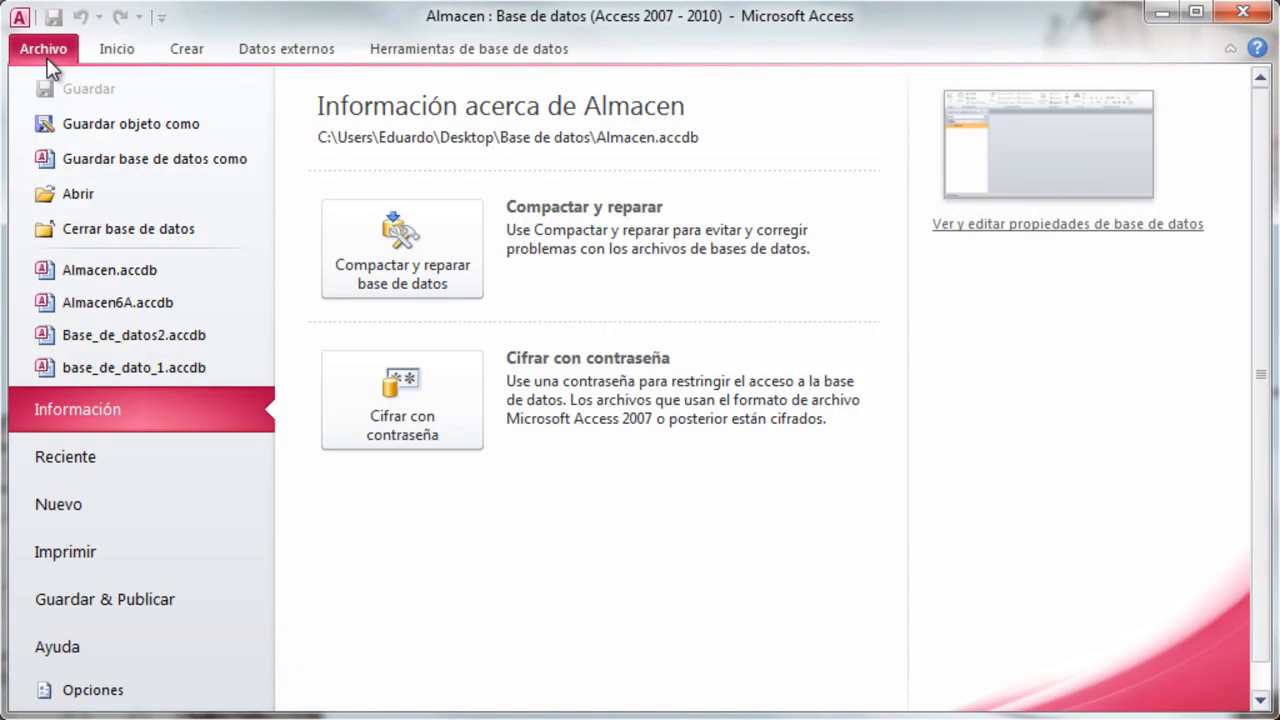
left_click(82, 230)
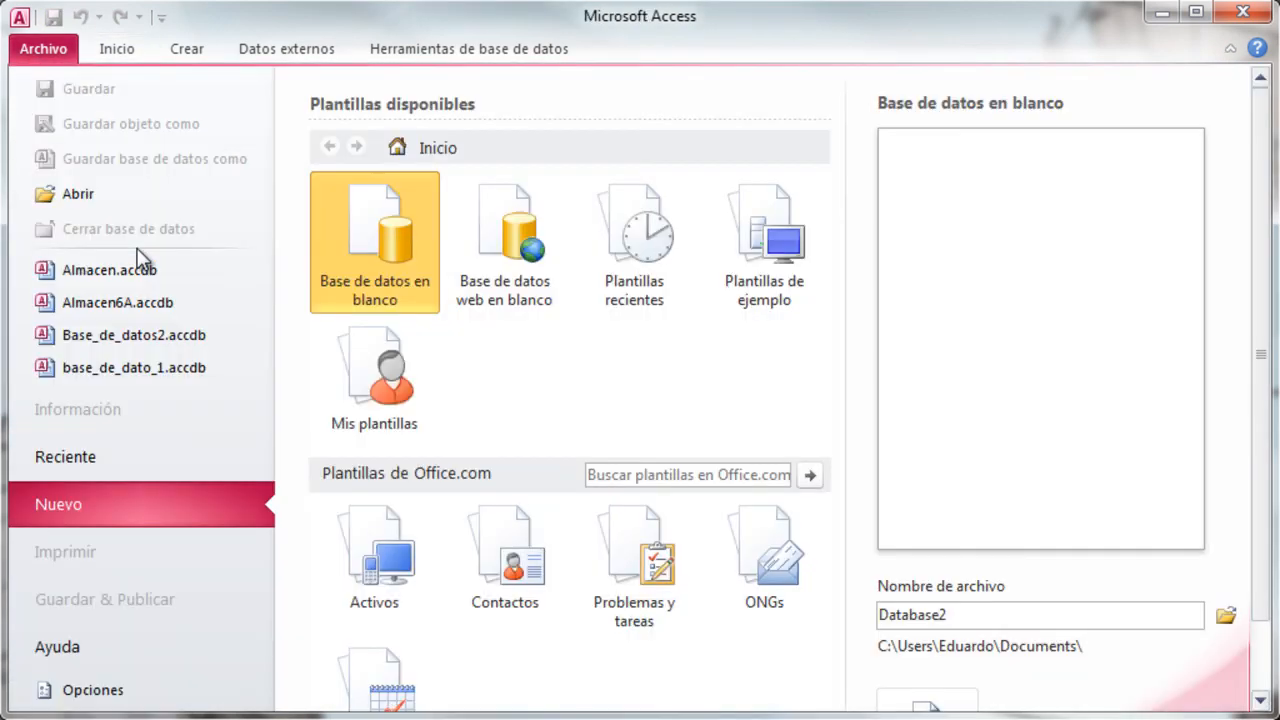